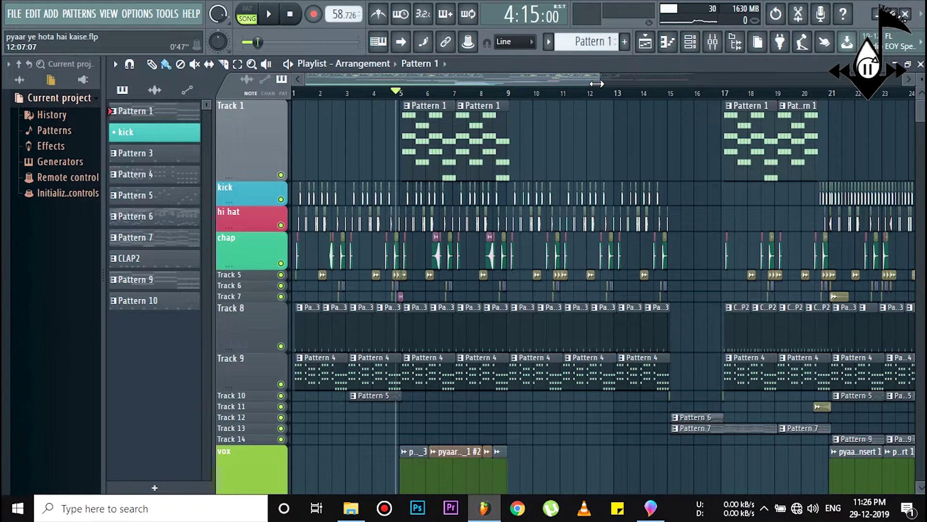
# Step: Play the arrangement from the marker just before bar 5, listen to the opening bars and stop playback
pyautogui.scroll(-2, 415, 141)
pyautogui.scroll(2, 420, 142)
pyautogui.press('space')
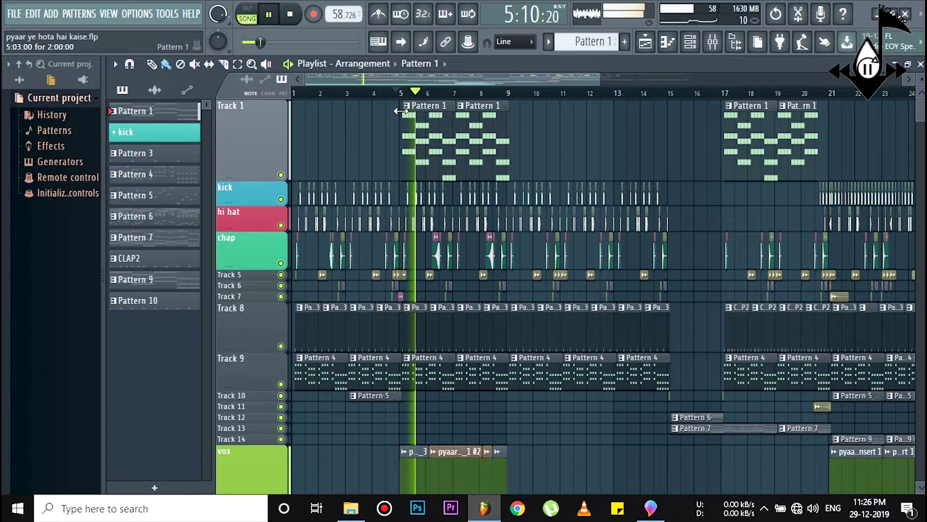
pyautogui.press('space')
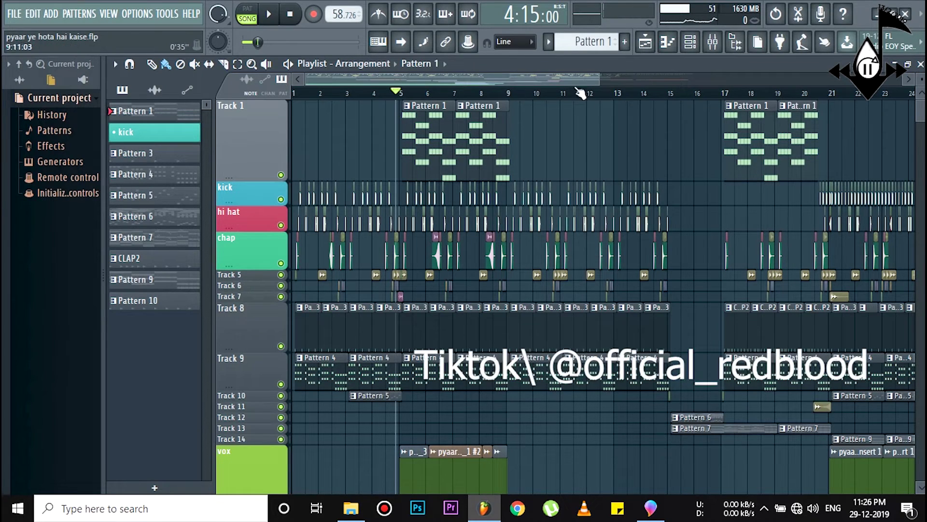
# Step: Make the Track 12 row in the playlist taller
pyautogui.moveTo(600, 78); pyautogui.dragTo(438, 78)
pyautogui.moveTo(254, 422); pyautogui.dragTo(254, 467)
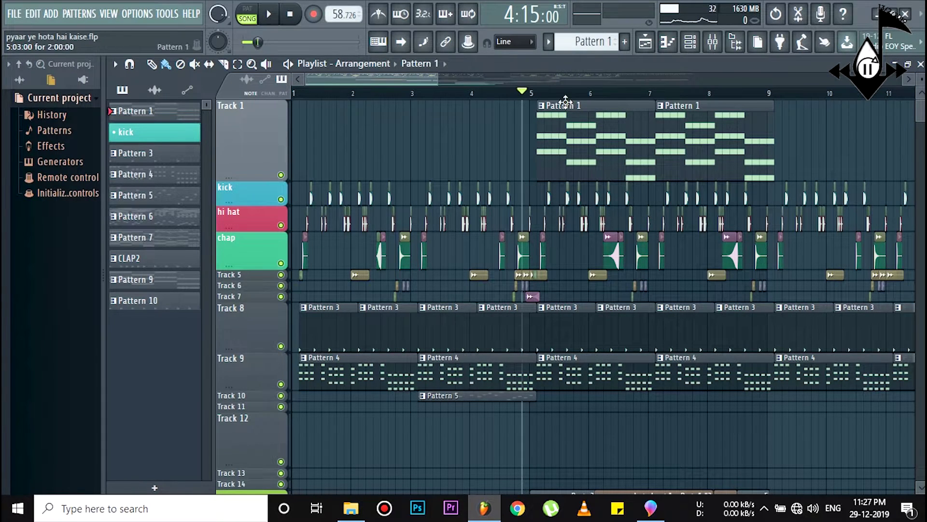
pyautogui.moveTo(426, 82); pyautogui.dragTo(437, 86)
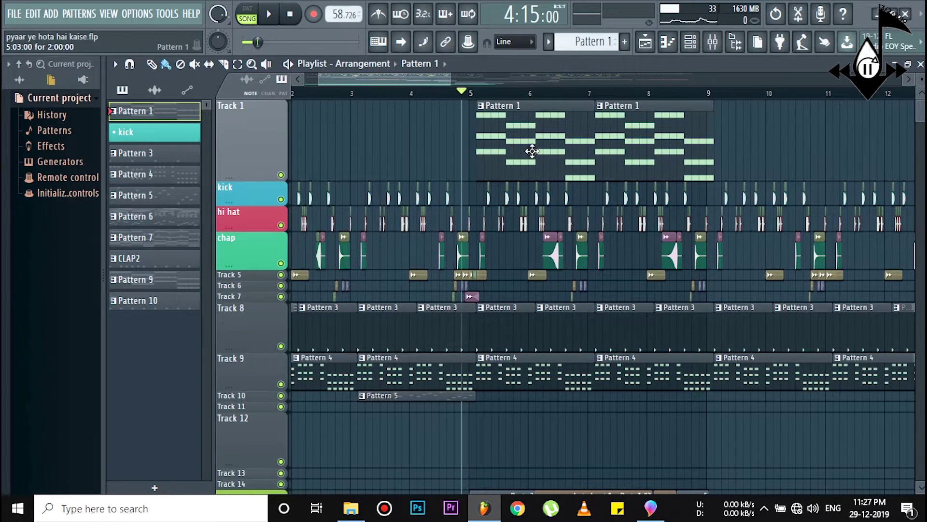
# Step: Copy the chord notes of the Kontakt channel in Pattern 1
pyautogui.click(691, 41)
pyautogui.rightClick(263, 183)
pyautogui.click(439, 193)
pyautogui.moveTo(587, 93); pyautogui.dragTo(570, 87)
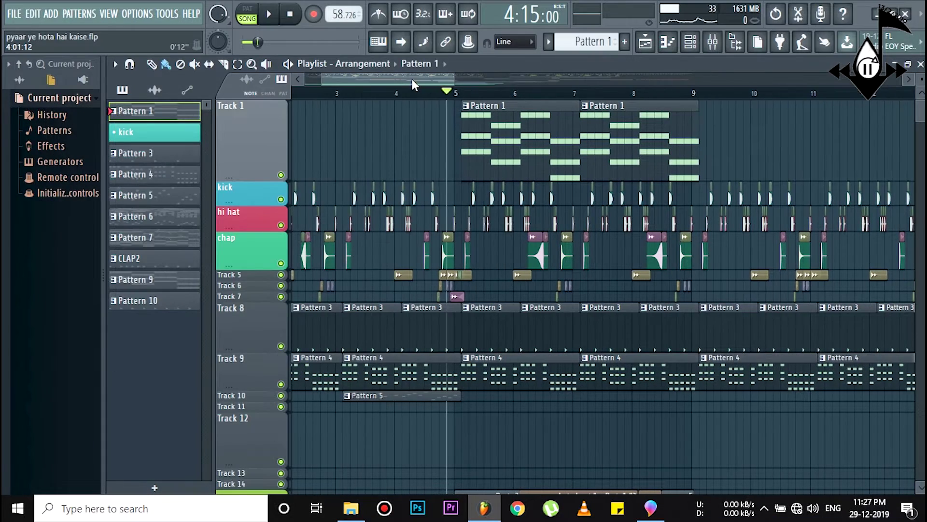
pyautogui.moveTo(410, 80); pyautogui.dragTo(427, 79)
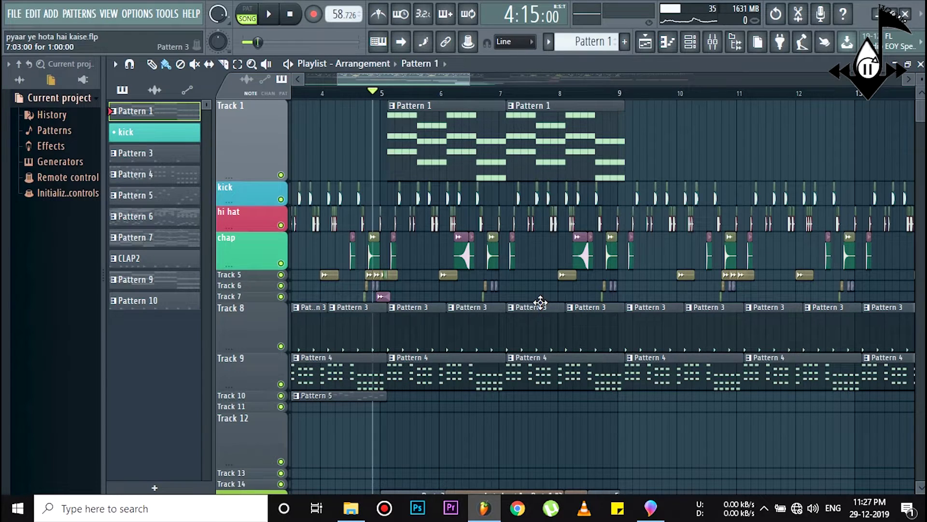
# Step: Create a new empty pattern and add a MODO BASS instrument channel to the channel rack
pyautogui.click(624, 42)
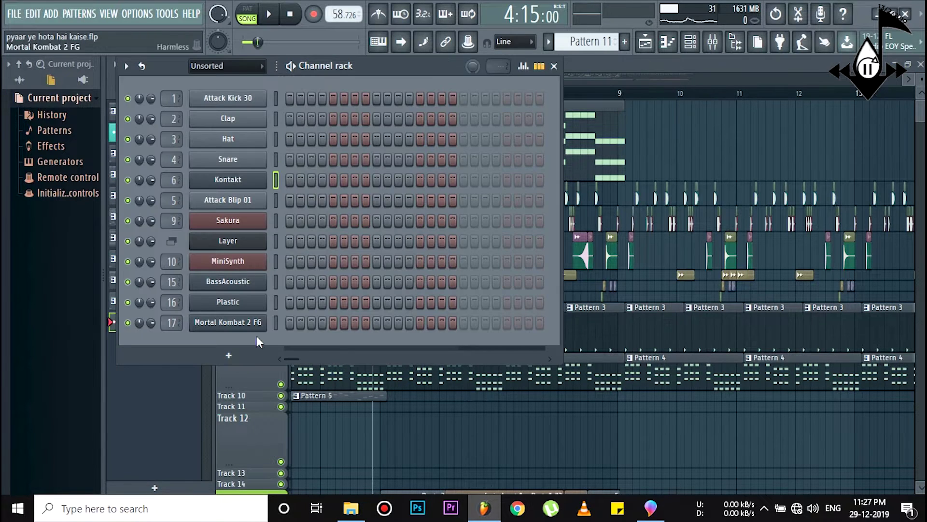
pyautogui.click(237, 356)
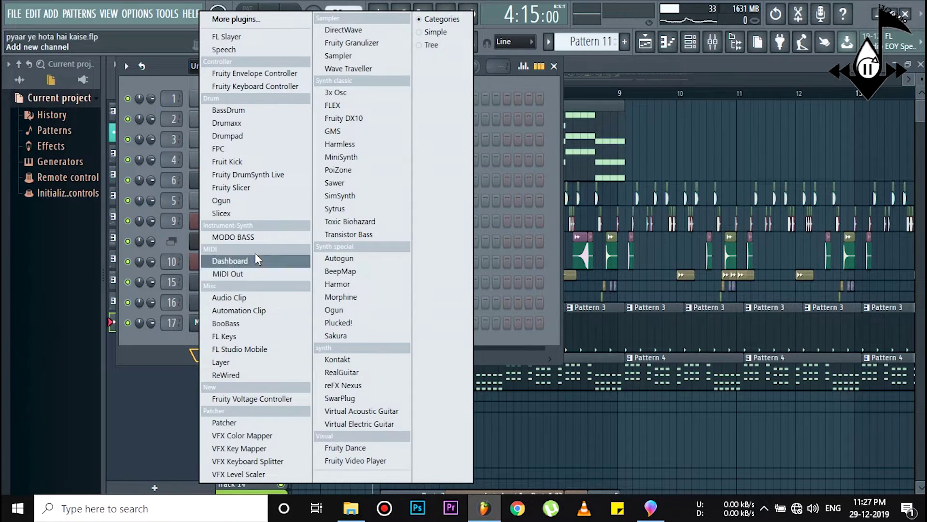
pyautogui.click(256, 237)
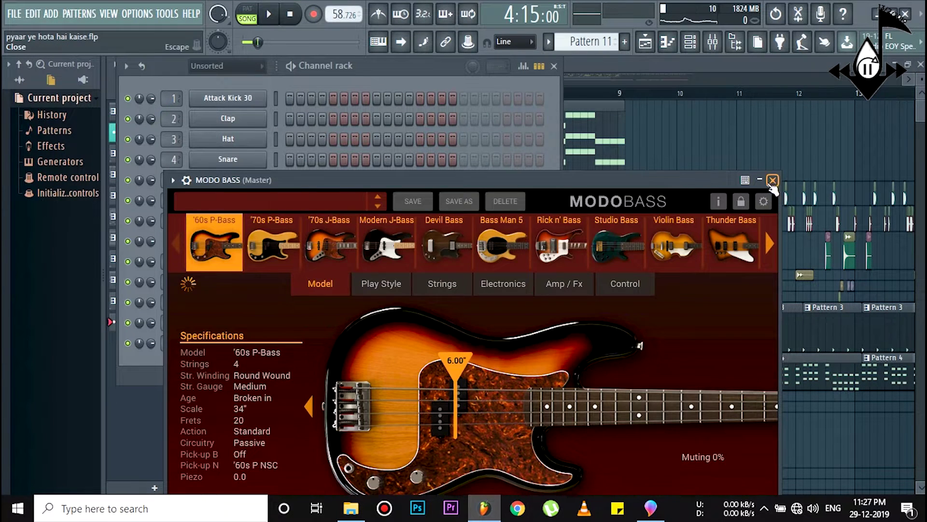
pyautogui.click(775, 180)
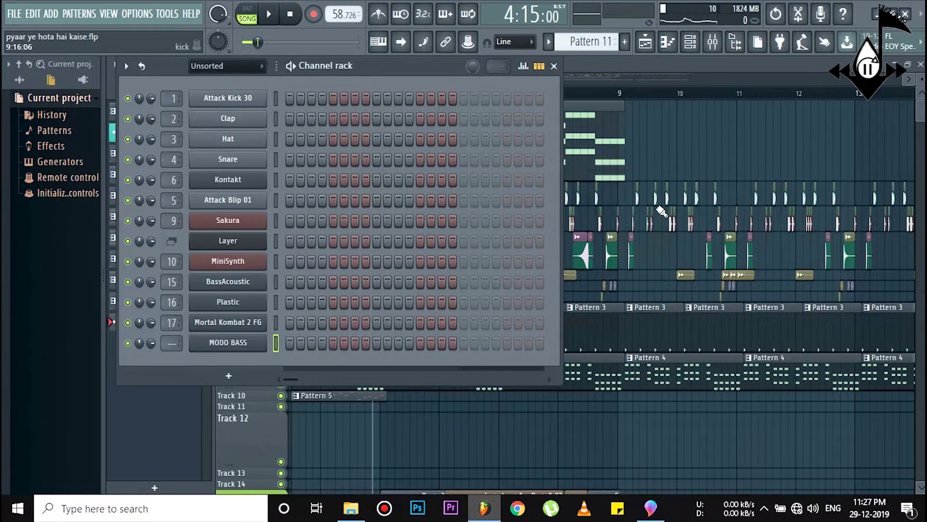
# Step: Add a SimSynth instrument channel to the channel rack and close its plugin window
pyautogui.click(229, 375)
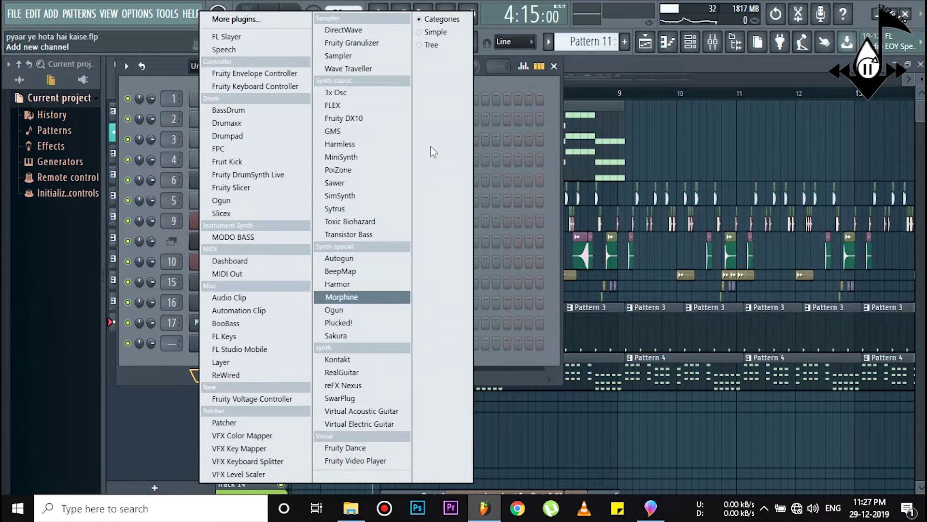
pyautogui.click(348, 195)
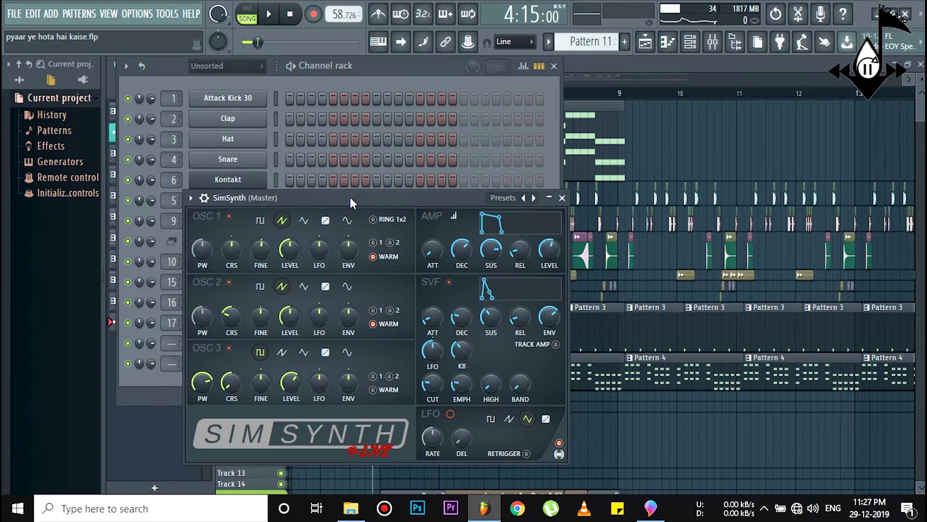
pyautogui.click(562, 198)
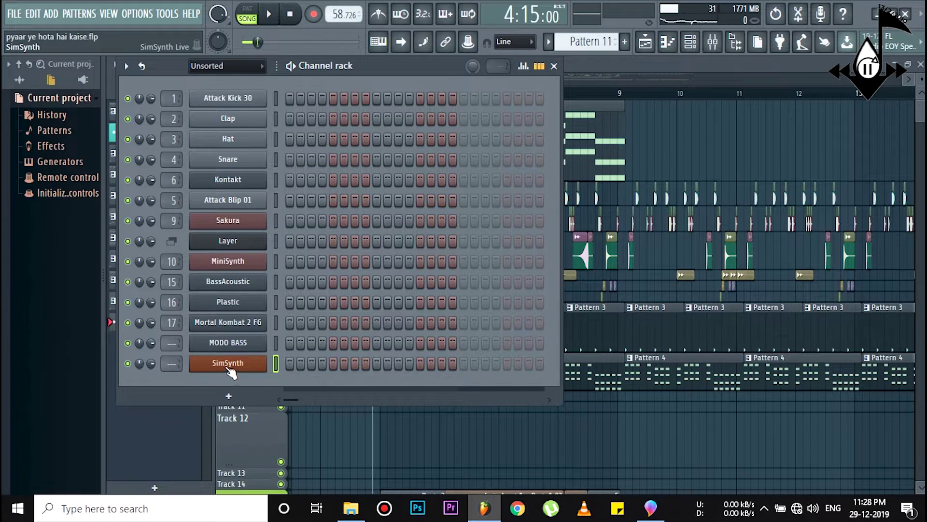
# Step: Add a second Layer channel and paste the copied chord notes into it
pyautogui.click(229, 395)
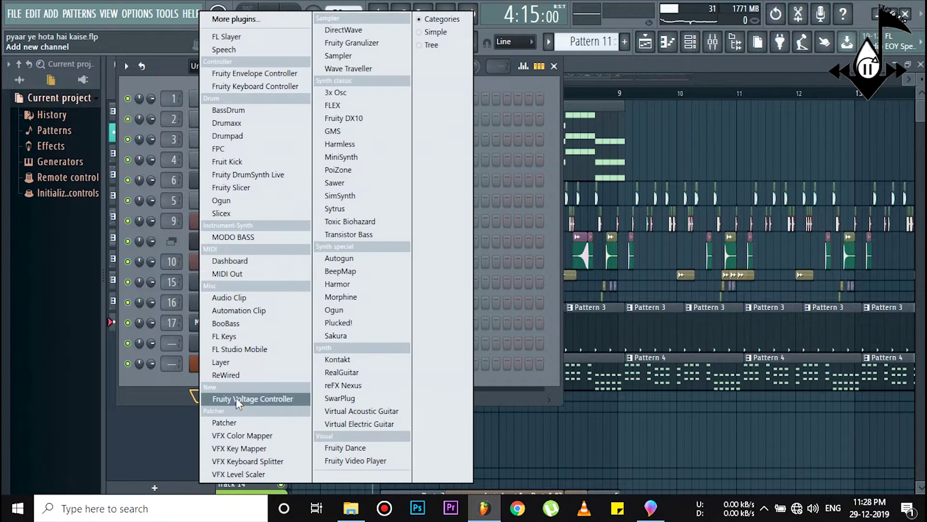
pyautogui.click(218, 420)
pyautogui.rightClick(242, 382)
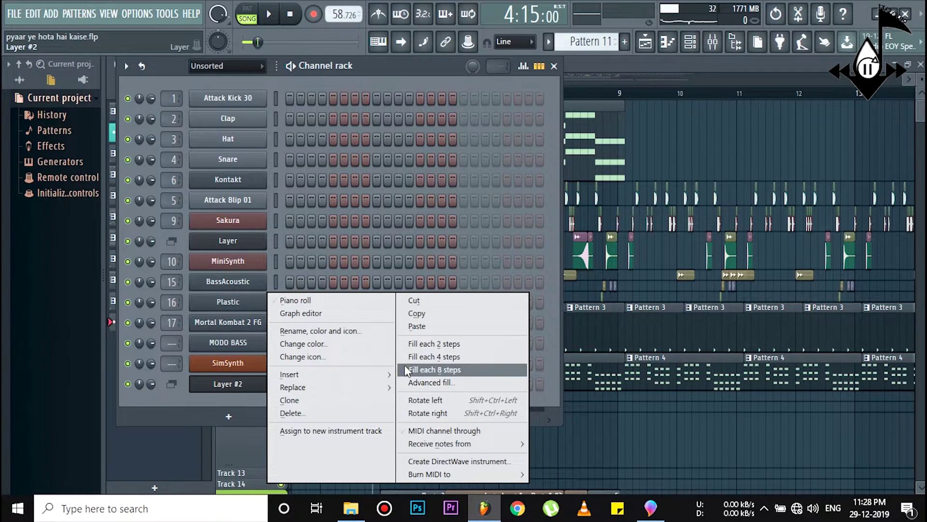
pyautogui.click(416, 326)
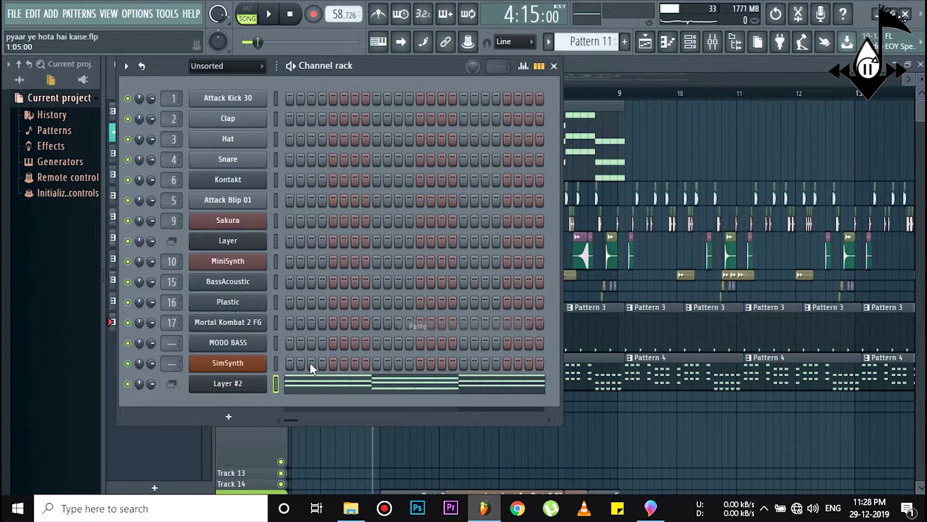
# Step: Open the MODO BASS plugin, choose the Modern J-Bass model and reposition the window so its fretboard is reachable
pyautogui.rightClick(250, 343)
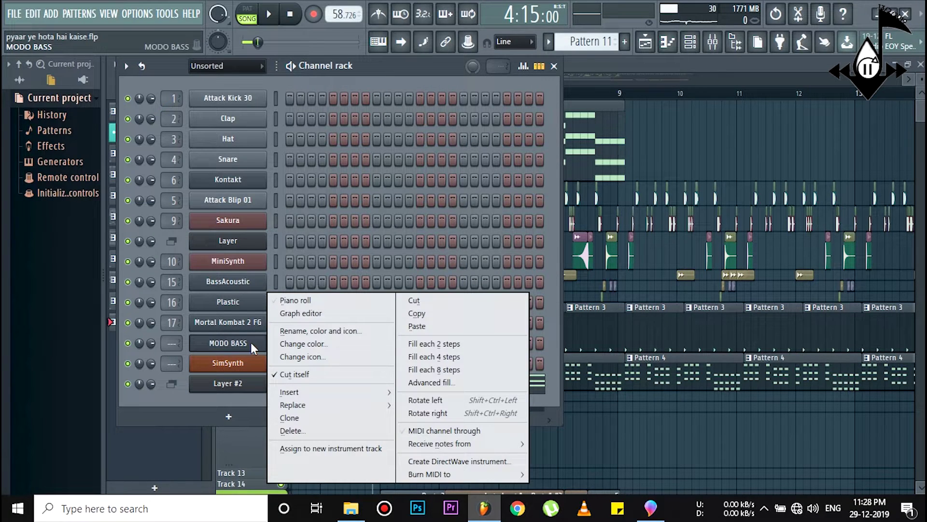
pyautogui.click(228, 343)
pyautogui.click(231, 343)
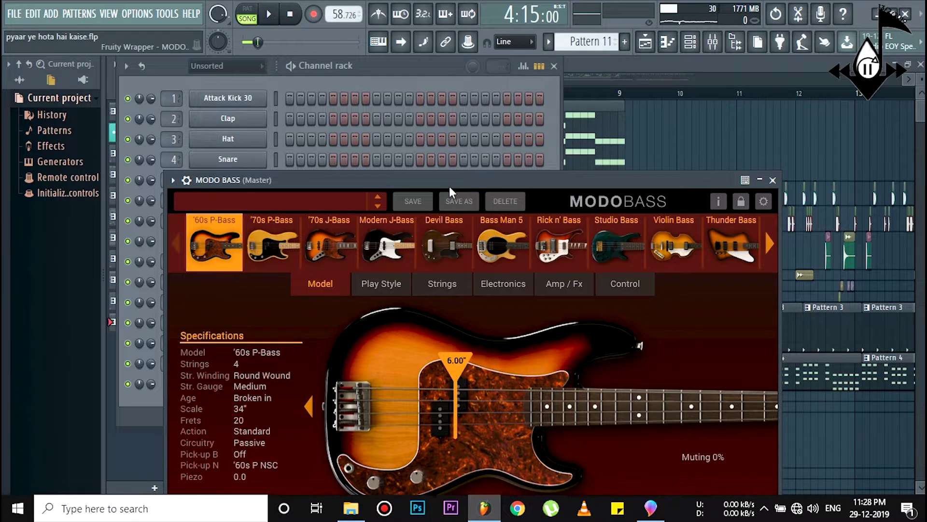
pyautogui.moveTo(451, 179); pyautogui.dragTo(483, 127)
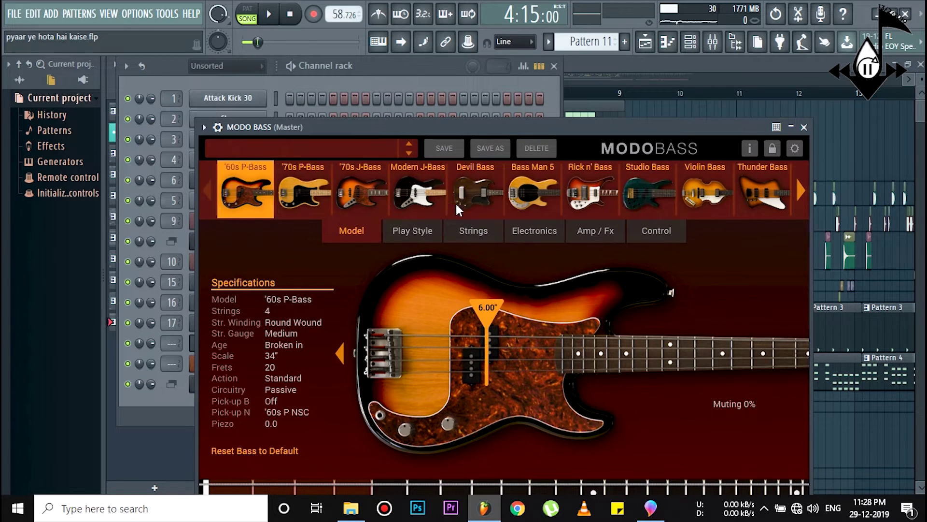
pyautogui.click(421, 195)
pyautogui.moveTo(410, 129); pyautogui.dragTo(416, 57)
# Step: Audition the Modern J-Bass sound by playing several notes across the strings of its fretboard
pyautogui.click(395, 434)
pyautogui.click(351, 446)
pyautogui.click(354, 460)
pyautogui.click(358, 430)
pyautogui.click(370, 414)
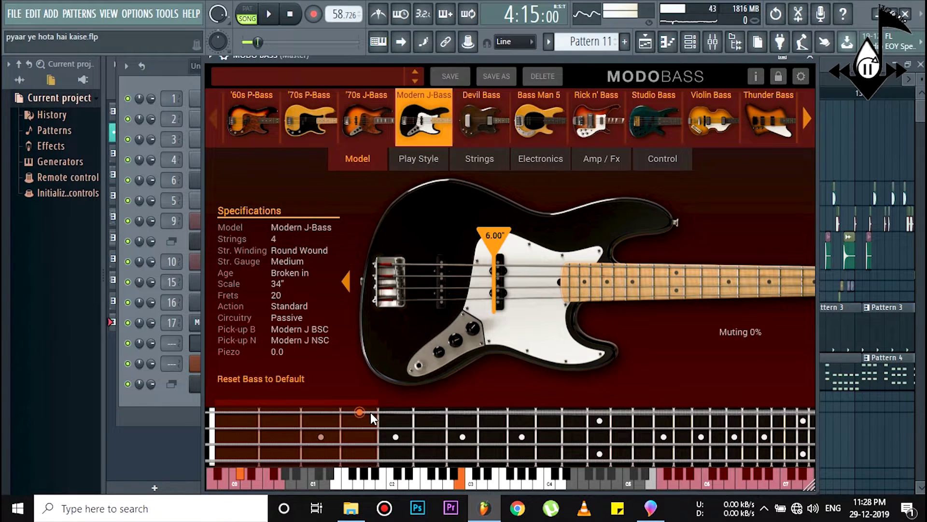
pyautogui.click(297, 427)
pyautogui.click(294, 444)
pyautogui.click(294, 458)
pyautogui.click(317, 428)
pyautogui.click(331, 443)
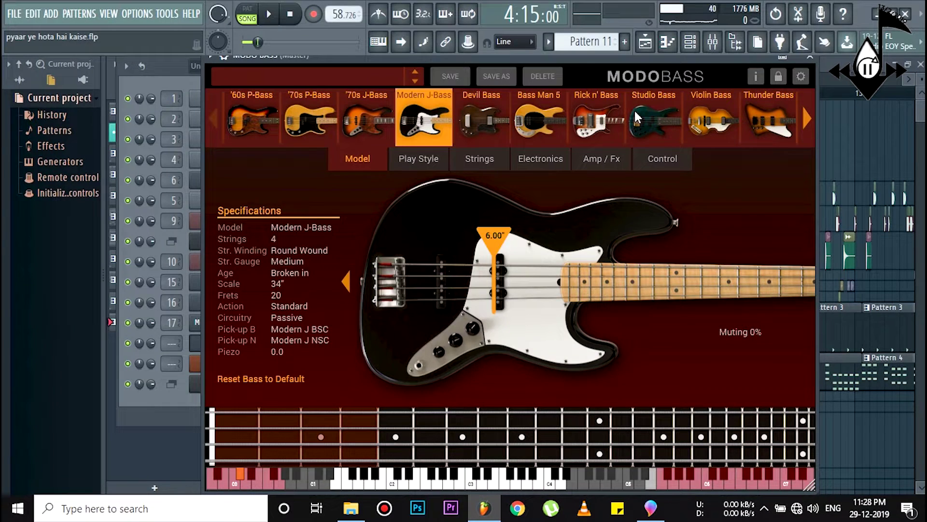
# Step: Try the Studio Bass model and audition its notes on the fretboard
pyautogui.click(636, 116)
pyautogui.click(322, 432)
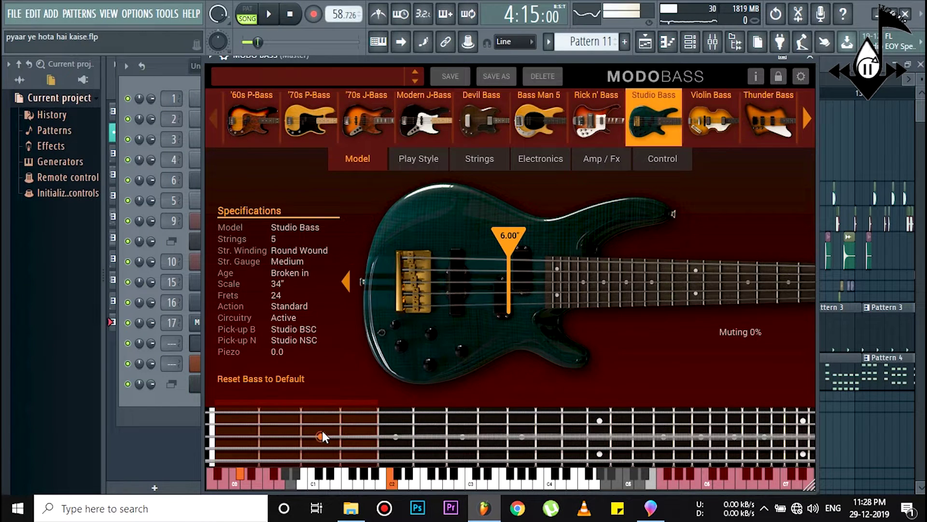
pyautogui.click(327, 425)
pyautogui.click(282, 423)
pyautogui.click(274, 437)
pyautogui.click(262, 450)
pyautogui.click(264, 456)
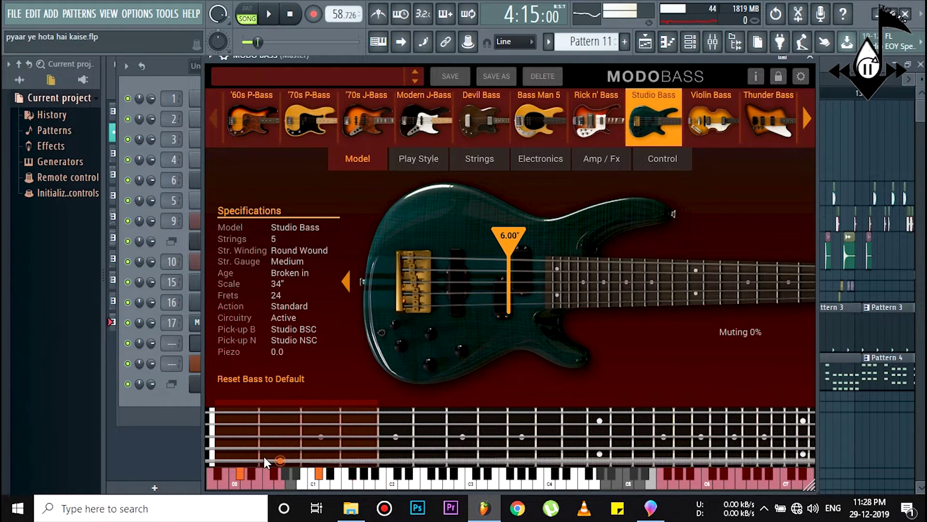
pyautogui.click(275, 441)
pyautogui.click(277, 445)
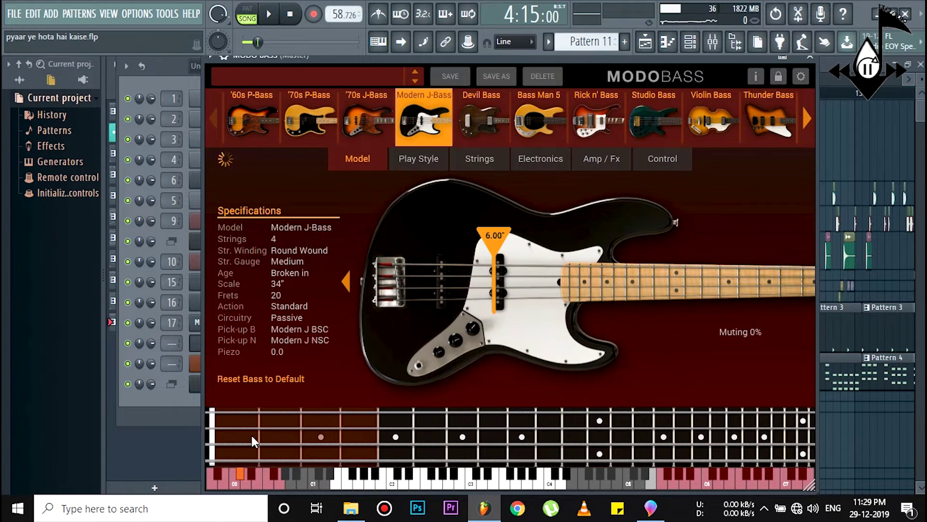
# Step: Switch back to the Modern J-Bass model and close the MODO BASS window
pyautogui.click(252, 438)
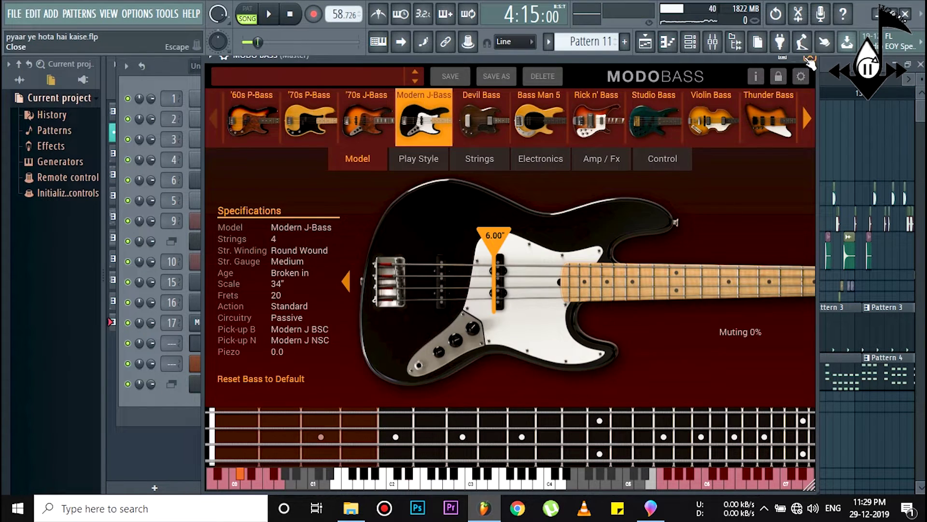
pyautogui.click(810, 57)
# Step: Route the MODO BASS channel to mixer insert 18 and the SimSynth channel to insert 19
pyautogui.moveTo(172, 343); pyautogui.dragTo(173, 329)
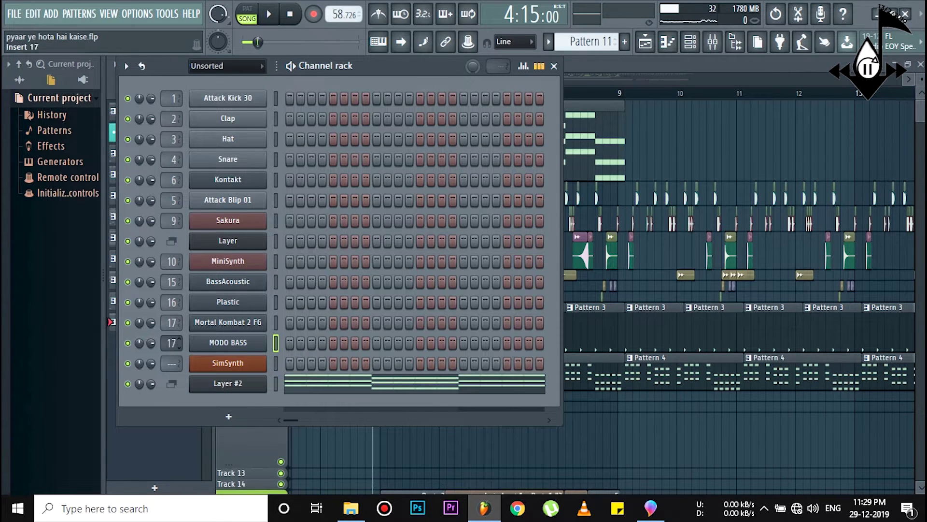
pyautogui.moveTo(174, 349); pyautogui.dragTo(172, 355)
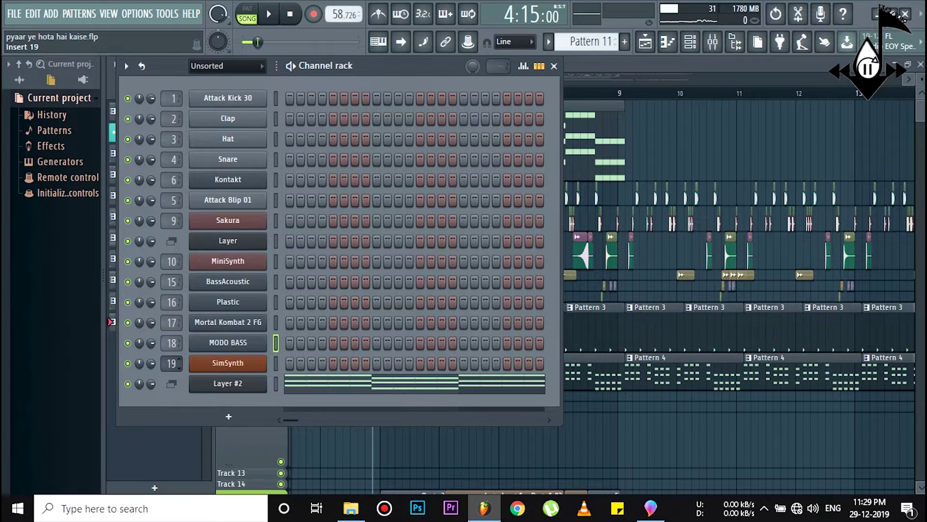
# Step: Place an F#5 note at the start of the MODO BASS piano roll and audition lower pitches on the keyboard
pyautogui.rightClick(254, 344)
pyautogui.click(331, 304)
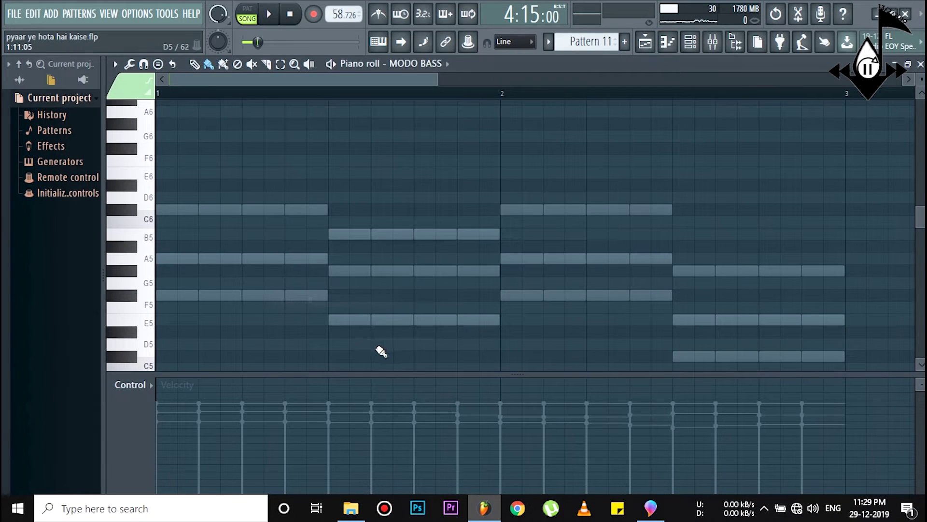
pyautogui.scroll(-1, 265, 205)
pyautogui.scroll(-2, 387, 97)
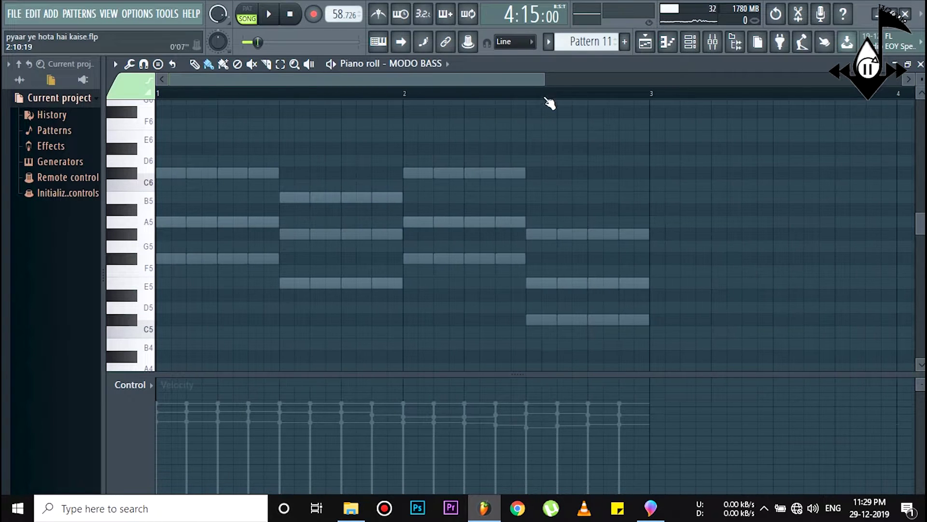
pyautogui.click(163, 260)
pyautogui.click(141, 261)
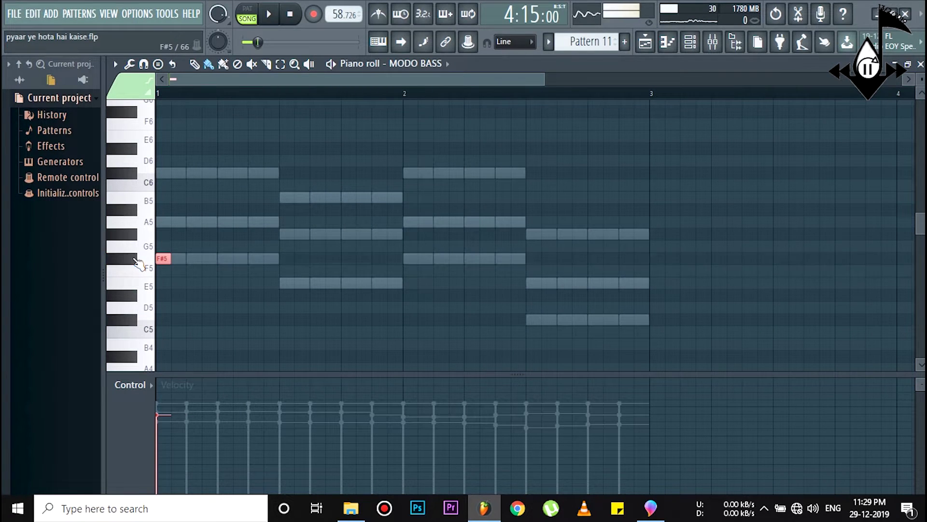
pyautogui.moveTo(125, 262); pyautogui.dragTo(137, 359)
# Step: Transpose all notes in the Layer #2 piano roll down one octave and return to the channel rack
pyautogui.click(691, 41)
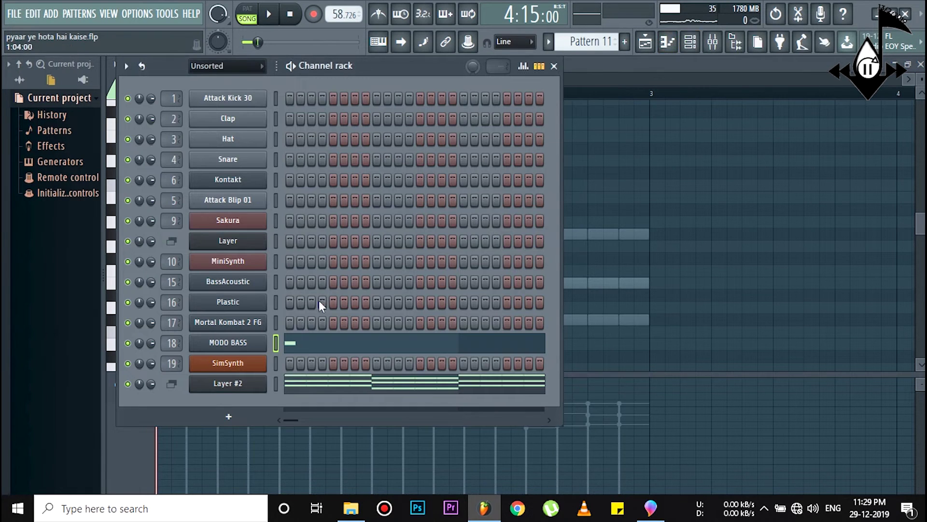
pyautogui.rightClick(249, 382)
pyautogui.click(308, 307)
pyautogui.scroll(-2, 314, 274)
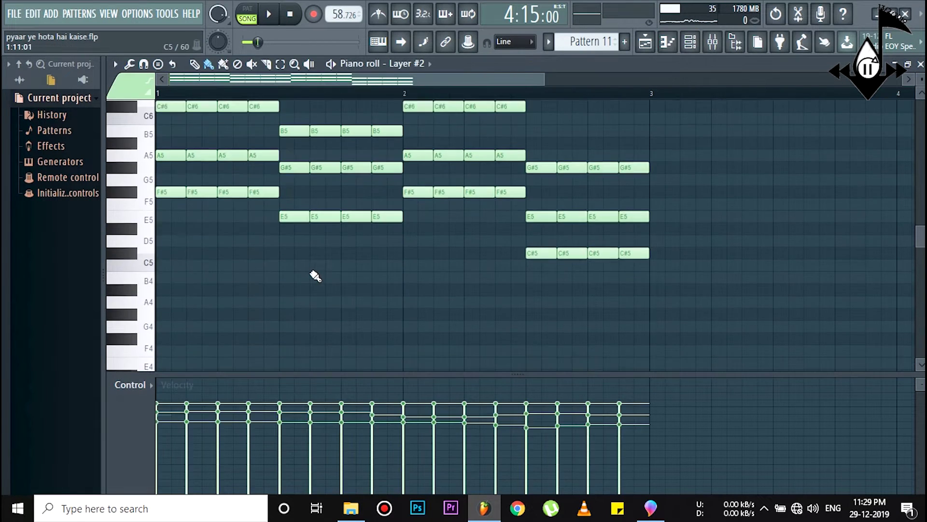
pyautogui.scroll(3, 312, 267)
pyautogui.hotkey('ctrl', 'a')
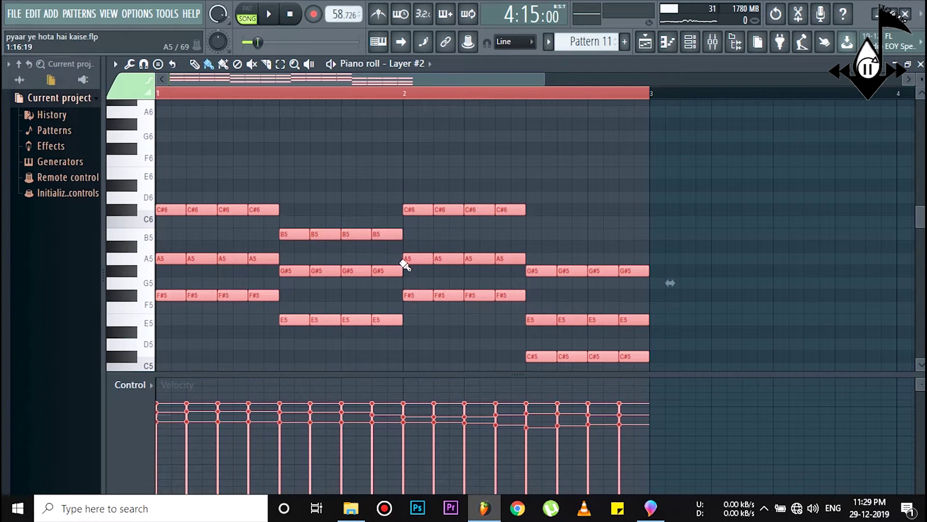
pyautogui.press('Delete')
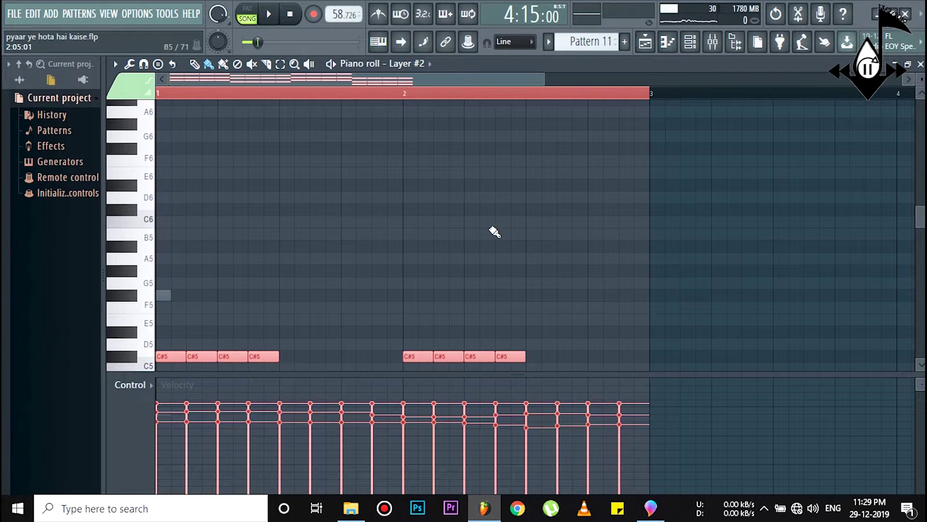
pyautogui.click(690, 49)
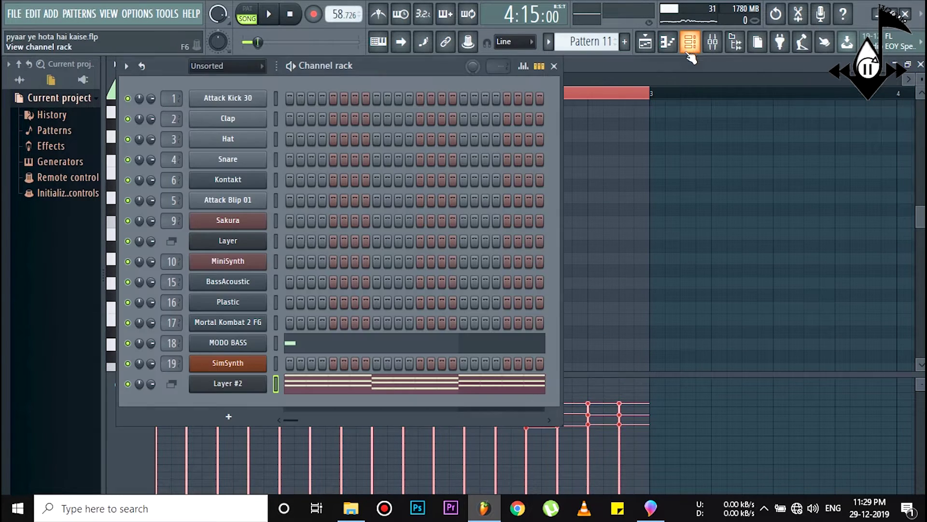
# Step: Place a two-step F#4 note at the start of the MODO BASS piano roll and play it back in pattern mode
pyautogui.rightClick(251, 343)
pyautogui.click(296, 300)
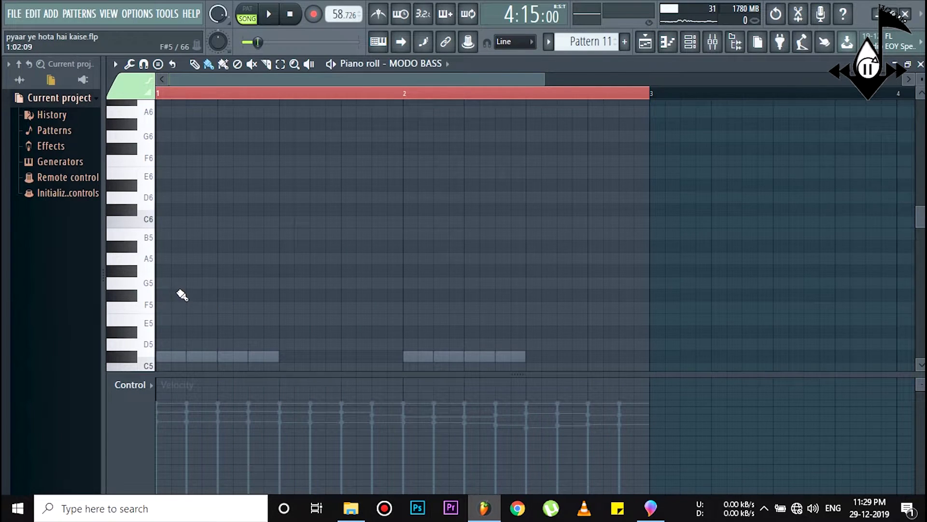
pyautogui.scroll(-4, 182, 292)
pyautogui.click(170, 296)
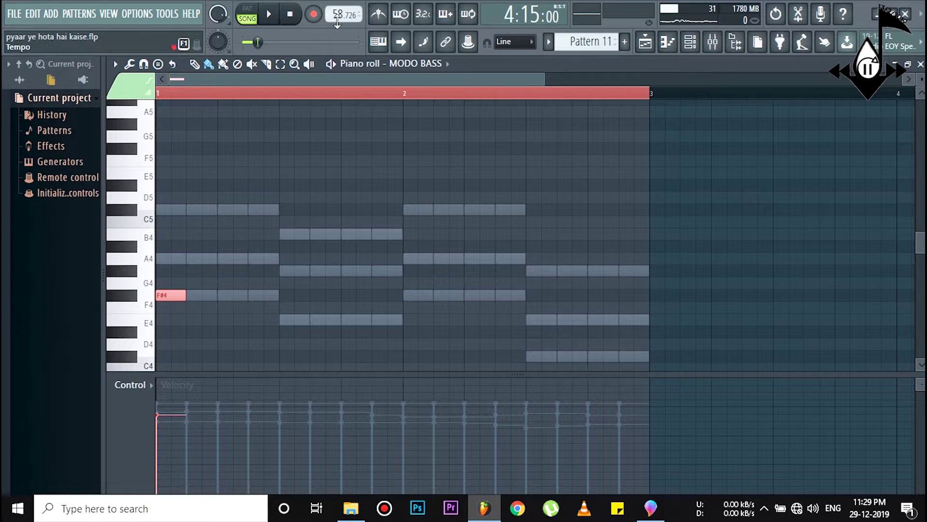
pyautogui.click(270, 15)
pyautogui.click(289, 14)
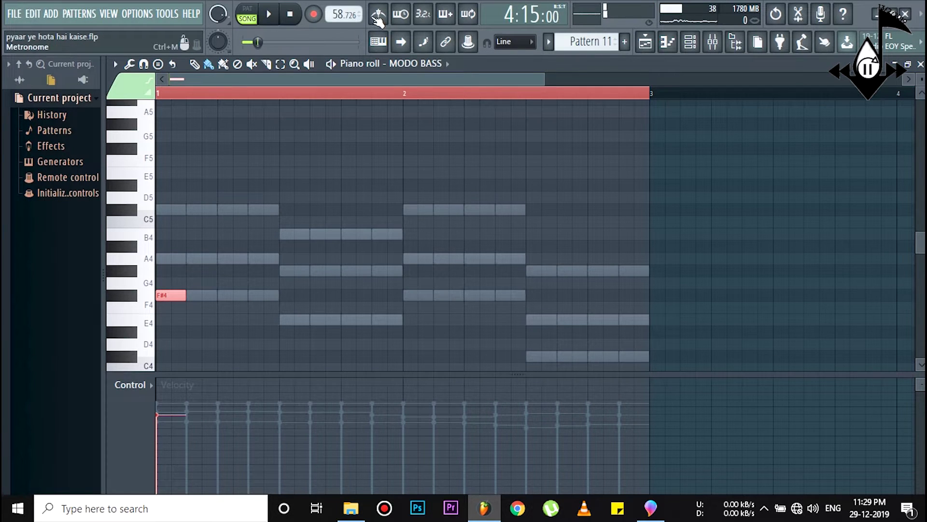
pyautogui.press('space')
pyautogui.press('space')
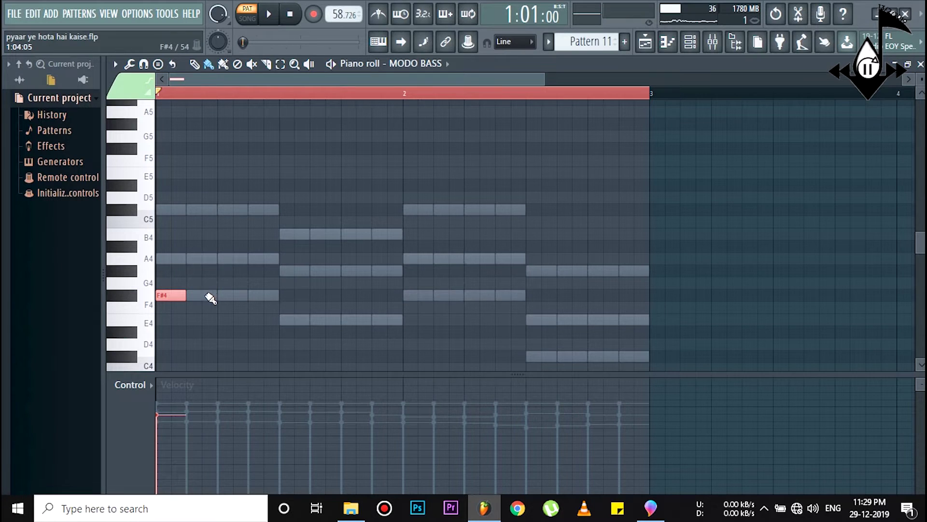
# Step: Try a second F#4 note at step 5 of bar 1 with one-step A4 and B4 notes before it, and delete the A4 and B4
pyautogui.click(220, 296)
pyautogui.press('space')
pyautogui.press('space')
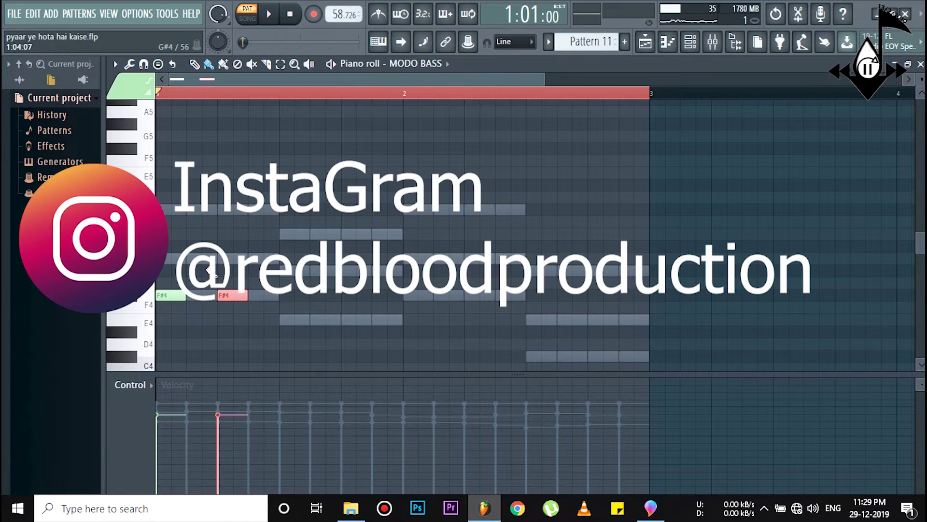
pyautogui.click(190, 258)
pyautogui.moveTo(214, 259); pyautogui.dragTo(209, 236)
pyautogui.click(207, 249)
pyautogui.press('space')
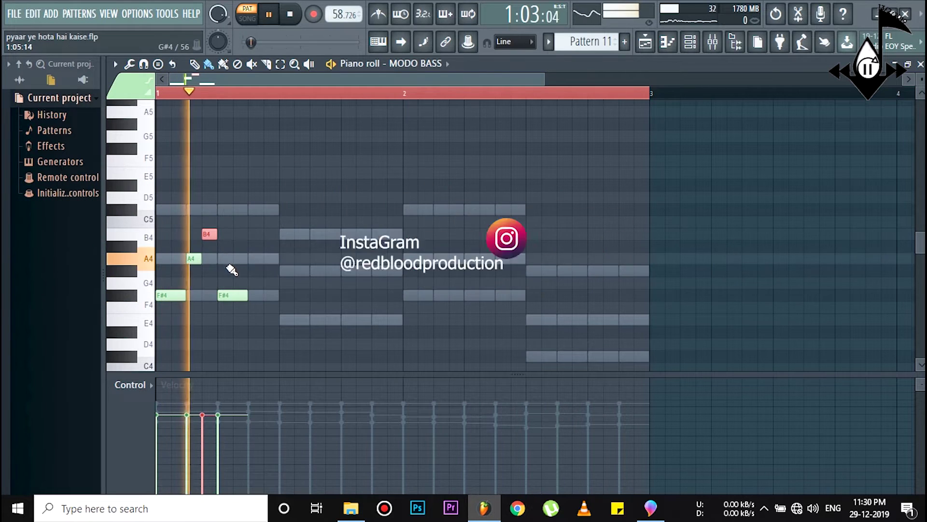
pyautogui.press('space')
pyautogui.rightClick(193, 259)
pyautogui.rightClick(209, 235)
# Step: Play the pattern, shorten the first F#4 note to one step and delete the second F#4 note
pyautogui.press('space')
pyautogui.press('space')
pyautogui.moveTo(224, 300); pyautogui.dragTo(171, 299)
pyautogui.press('space')
pyautogui.press('space')
pyautogui.press('space')
pyautogui.press('space')
pyautogui.rightClick(232, 296)
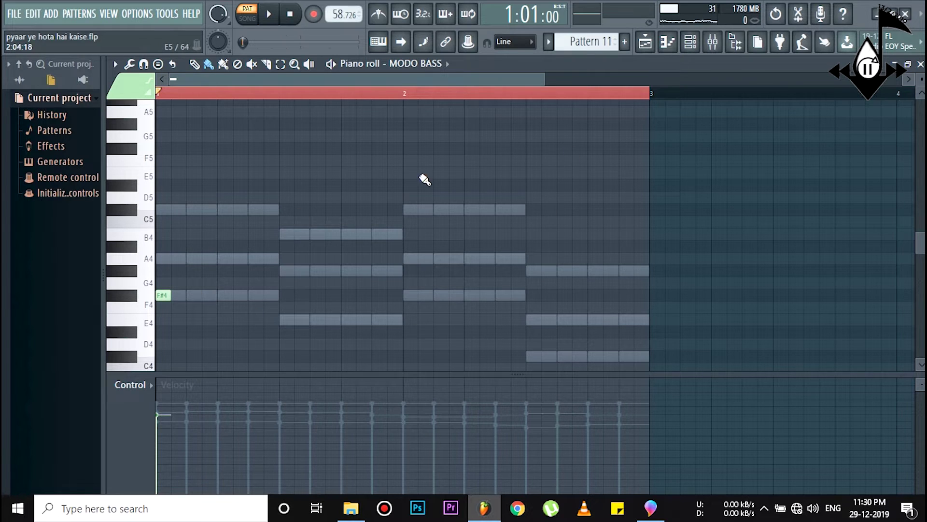
# Step: Try eight-step F#4, E4 and F#4 notes under the chords, remove the added ones and shorten the first F#4 to two steps
pyautogui.scroll(-1, 296, 200)
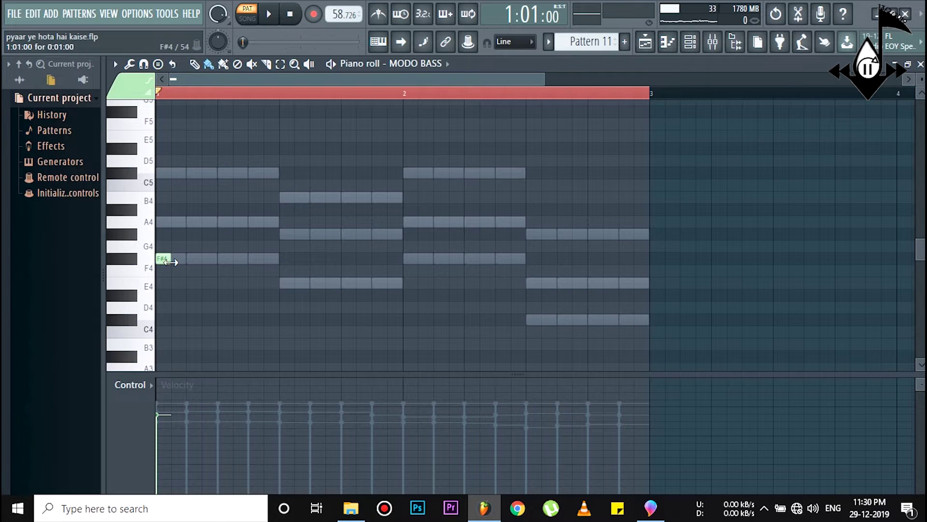
pyautogui.moveTo(257, 263); pyautogui.dragTo(280, 263)
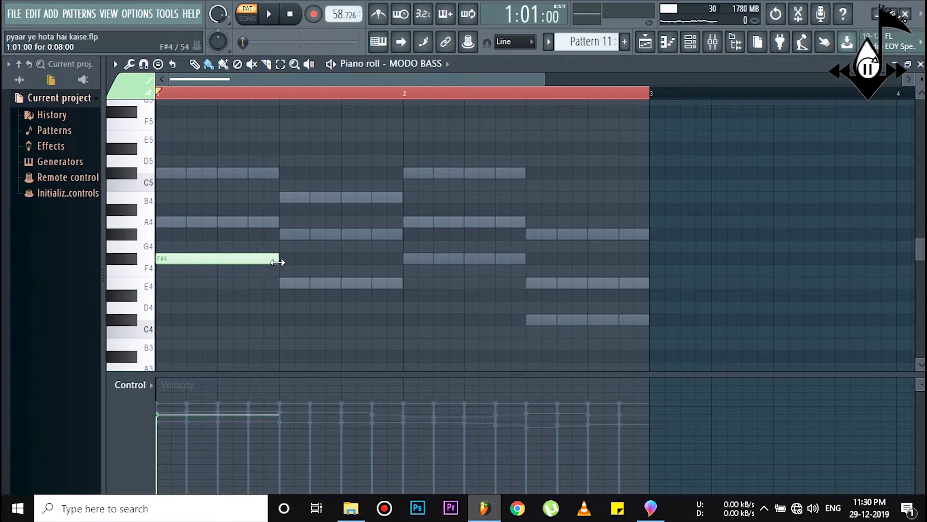
pyautogui.click(286, 283)
pyautogui.click(412, 258)
pyautogui.rightClick(424, 258)
pyautogui.rightClick(355, 283)
pyautogui.moveTo(272, 257); pyautogui.dragTo(183, 258)
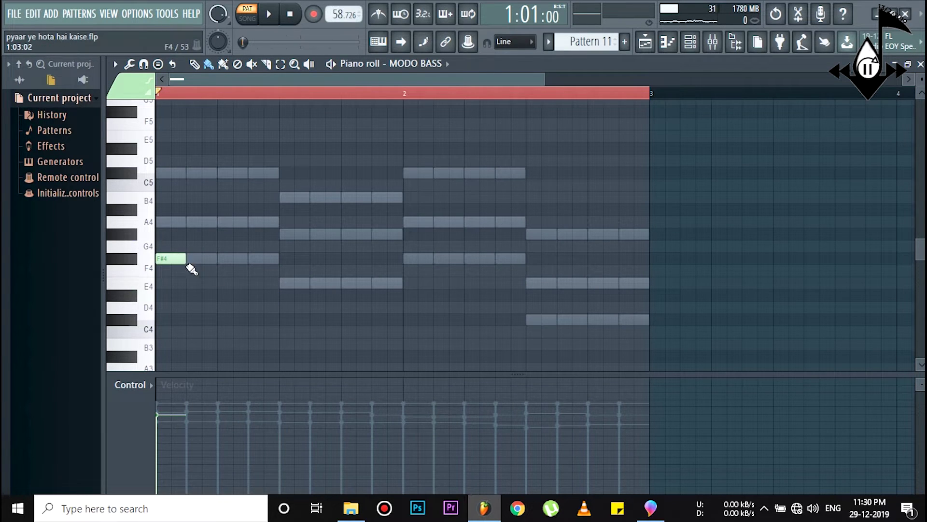
# Step: Add a second two-step F#4 note at step 5 of bar 1 and play the pattern
pyautogui.press('space')
pyautogui.press('space')
pyautogui.click(221, 261)
pyautogui.press('space')
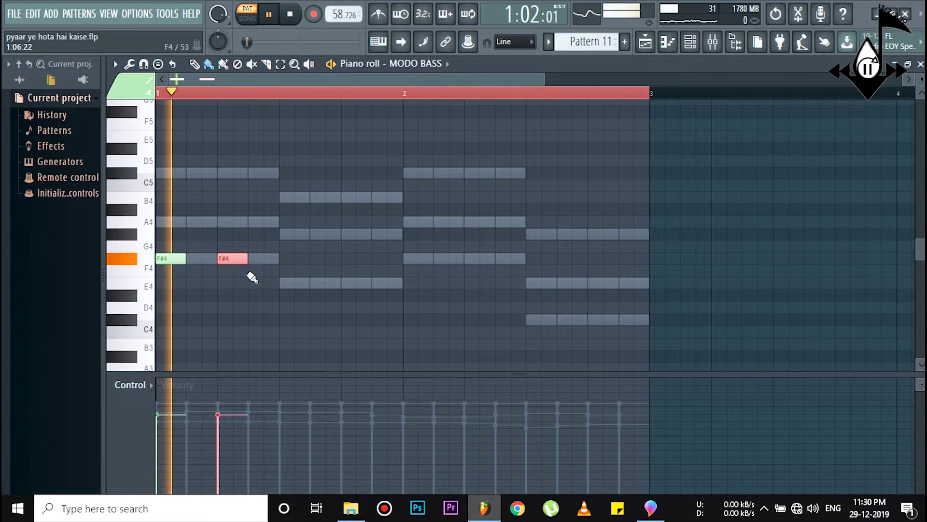
pyautogui.press('space')
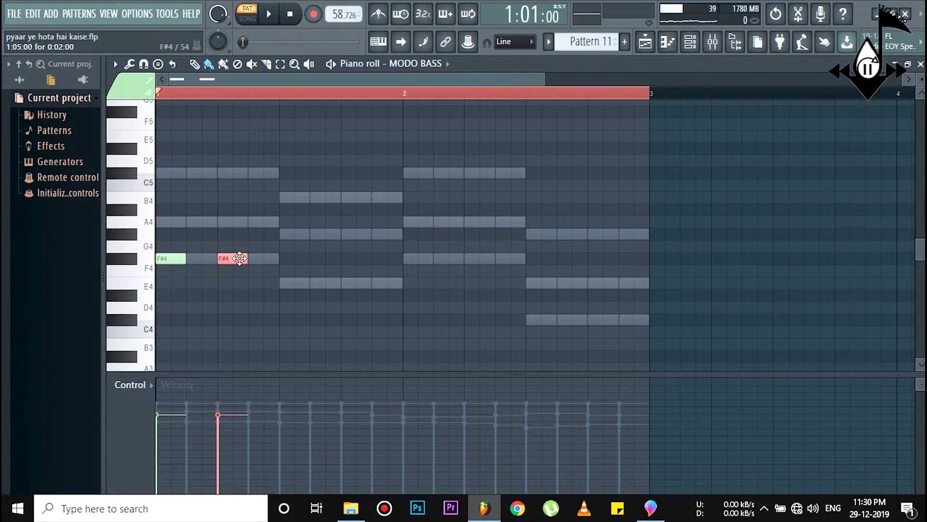
# Step: Shorten both F#4 notes to one step, move the second one to step 4 of bar 1 and play the pattern
pyautogui.moveTo(247, 259); pyautogui.dragTo(234, 259)
pyautogui.press('space')
pyautogui.press('space')
pyautogui.moveTo(224, 260); pyautogui.dragTo(207, 263)
pyautogui.press('space')
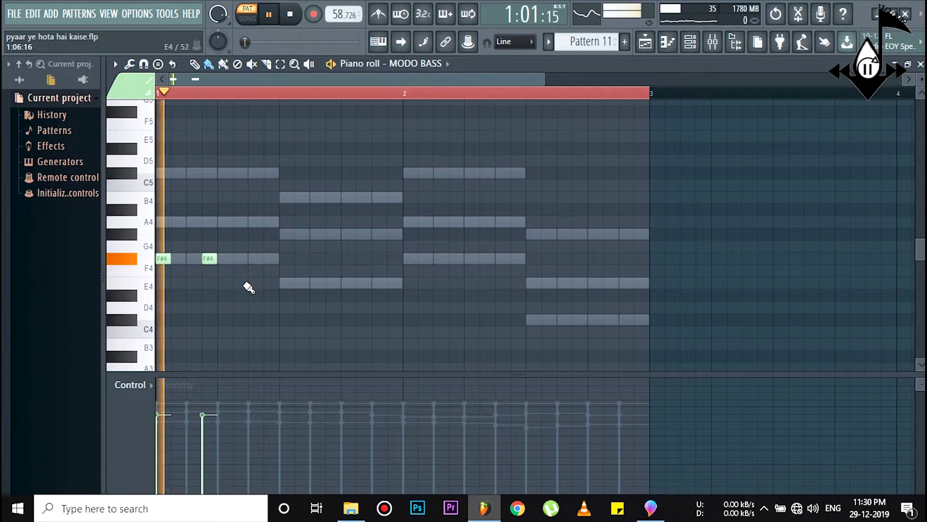
pyautogui.press('space')
# Step: Add a one-step A4 note at step 7 of bar 1 and play the pattern
pyautogui.click(253, 261)
pyautogui.moveTo(249, 224); pyautogui.dragTo(256, 224)
pyautogui.press('space')
pyautogui.press('space')
# Step: Add an E4 note at step 9 of bar 1, lengthen it to two steps and play the pattern
pyautogui.click(285, 286)
pyautogui.press('space')
pyautogui.press('space')
pyautogui.moveTo(292, 281); pyautogui.dragTo(304, 281)
pyautogui.press('space')
pyautogui.press('space')
# Step: Duplicate the bar 1 bass notes into bar 2, lower the copied E4 to C#4 and play the pattern
pyautogui.keyDown('ctrl'); pyautogui.moveTo(246, 252); pyautogui.dragTo(155, 286); pyautogui.keyUp('ctrl')
pyautogui.keyDown('ctrl'); pyautogui.moveTo(342, 204); pyautogui.dragTo(159, 314); pyautogui.keyUp('ctrl')
pyautogui.keyDown('shift'); pyautogui.moveTo(158, 257); pyautogui.dragTo(407, 256); pyautogui.keyUp('shift')
pyautogui.hotkey('ctrl', 'd')
pyautogui.moveTo(535, 283); pyautogui.dragTo(535, 319)
pyautogui.press('space')
pyautogui.press('space')
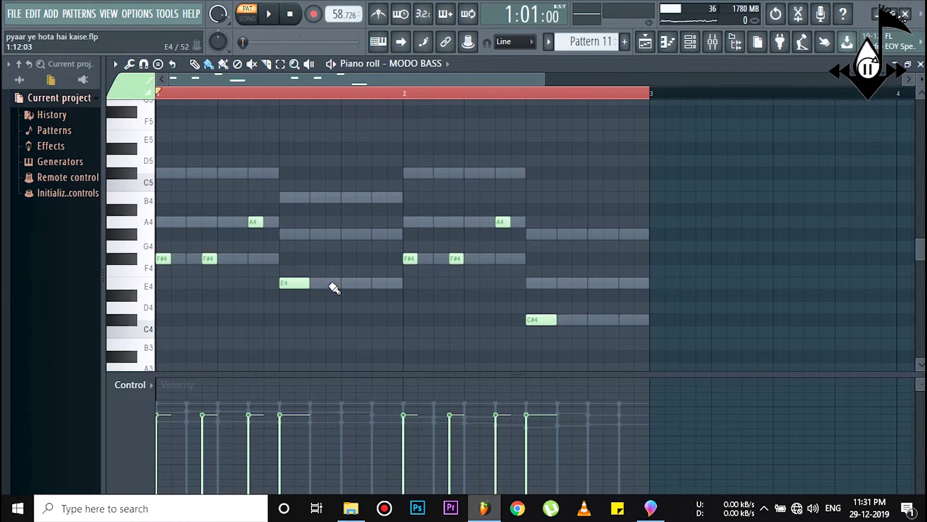
# Step: Add a two-step E4 at step 13 of bar 1 and a two-step C#4 at step 13 of bar 2, and play the pattern
pyautogui.click(346, 283)
pyautogui.click(594, 319)
pyautogui.press('space')
pyautogui.press('space')
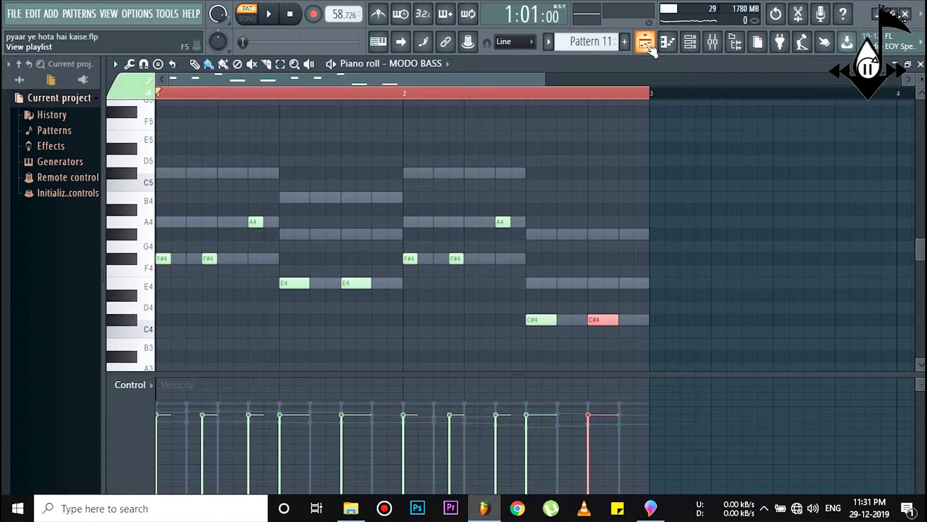
# Step: Load the BassDeepSaw preset in the SimSynth channel and close the plugin window
pyautogui.click(691, 42)
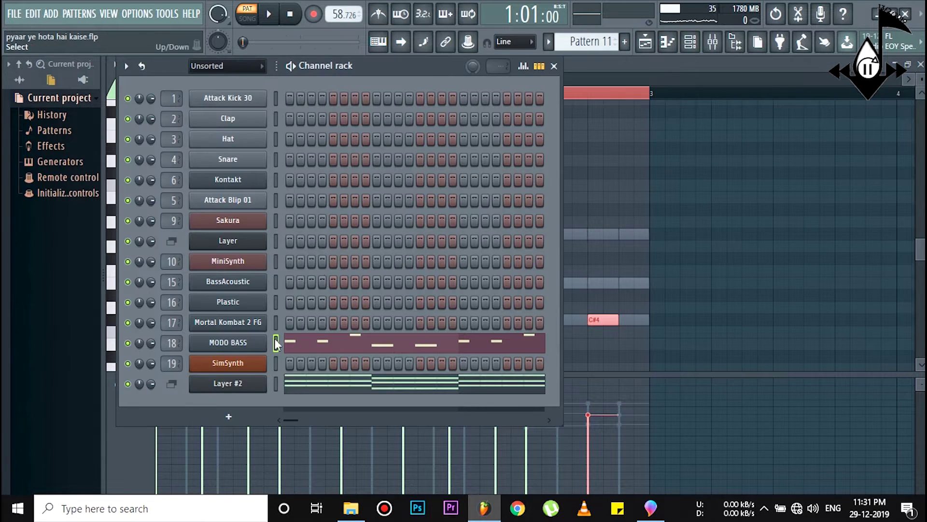
pyautogui.rightClick(257, 367)
pyautogui.click(299, 301)
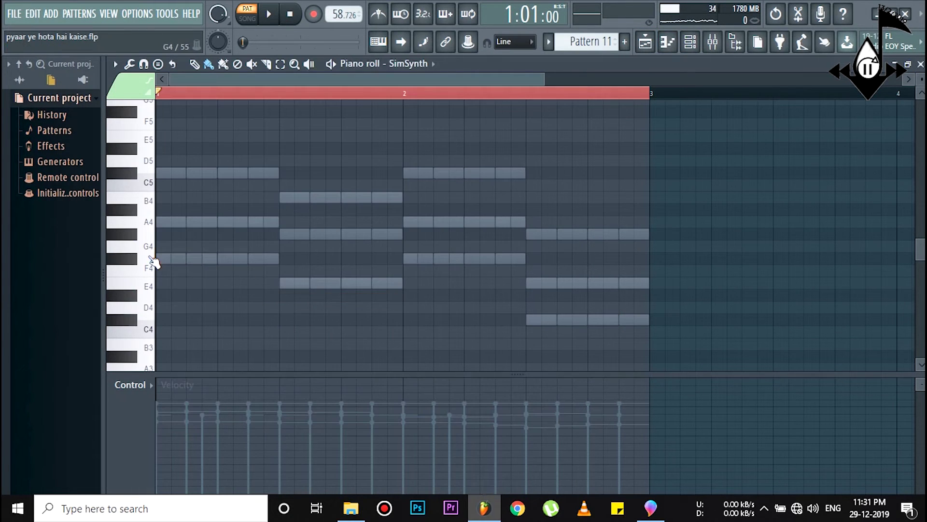
pyautogui.click(703, 43)
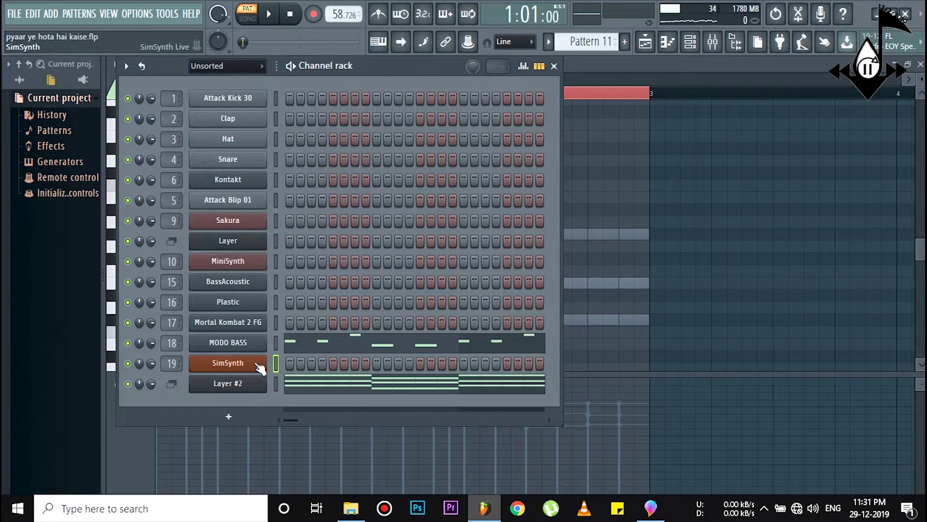
pyautogui.click(257, 365)
pyautogui.click(533, 198)
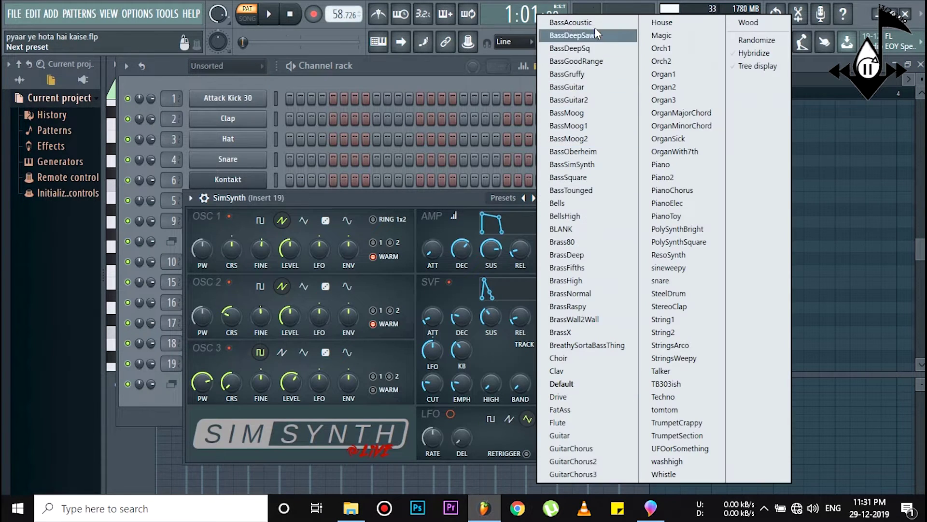
pyautogui.click(582, 44)
pyautogui.click(563, 198)
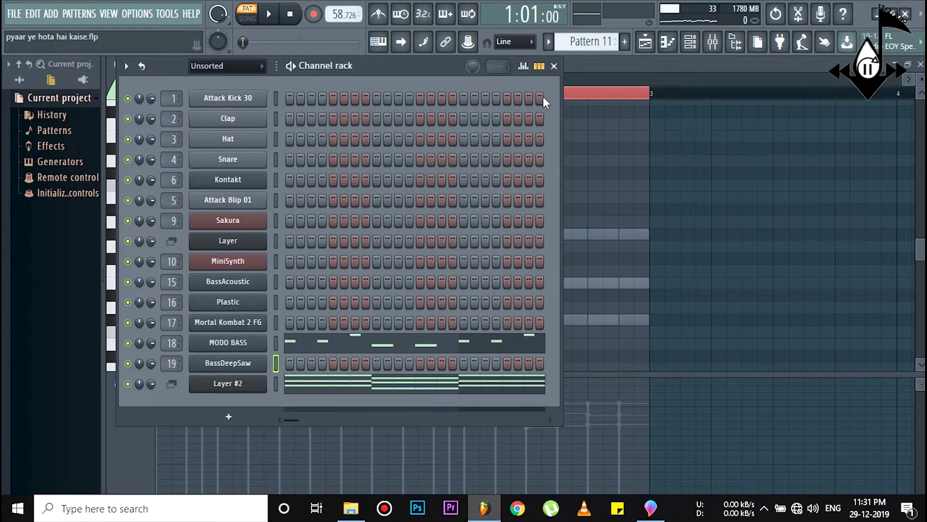
# Step: Open the BassDeepSaw piano roll and place an eight-step F#4 note at the start of bar 1
pyautogui.rightClick(227, 366)
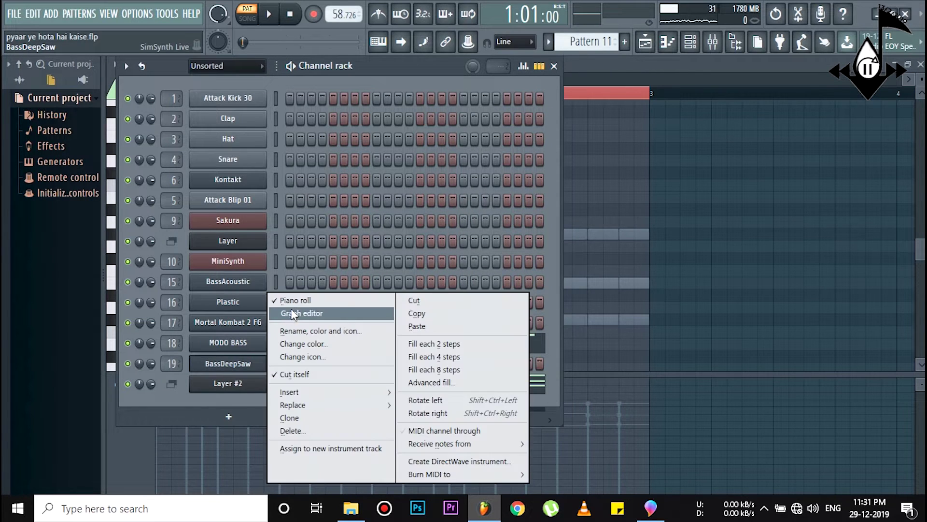
pyautogui.click(609, 78)
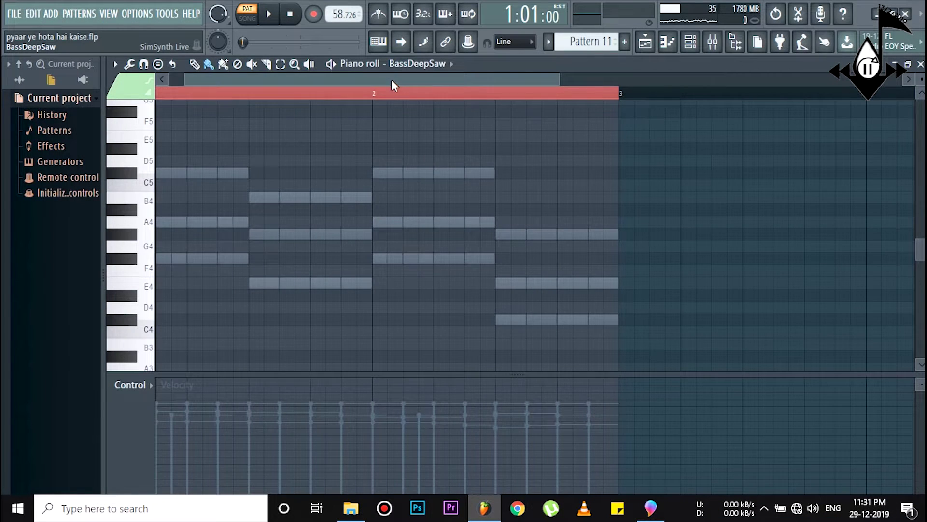
pyautogui.moveTo(391, 81); pyautogui.dragTo(269, 97)
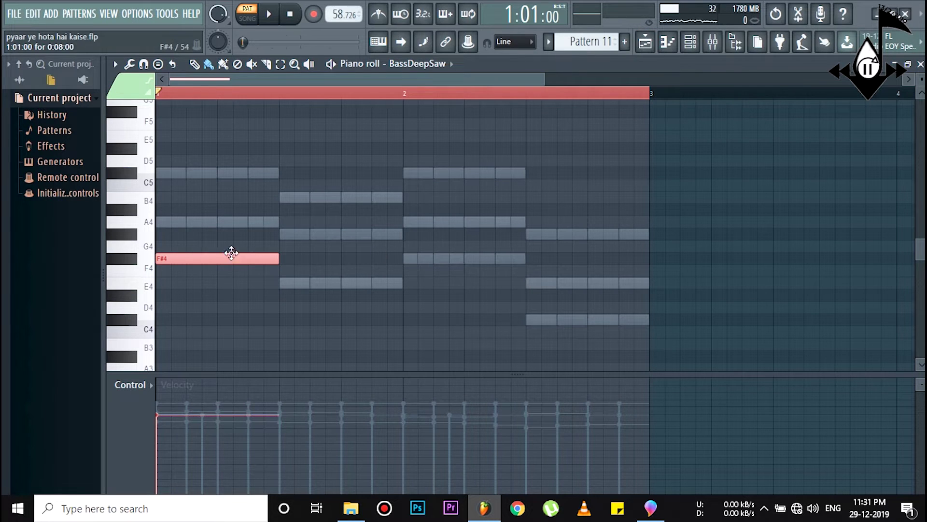
# Step: Cut the chord notes from the Layer #2 channel and return to the BassDeepSaw piano roll
pyautogui.click(690, 43)
pyautogui.rightClick(248, 385)
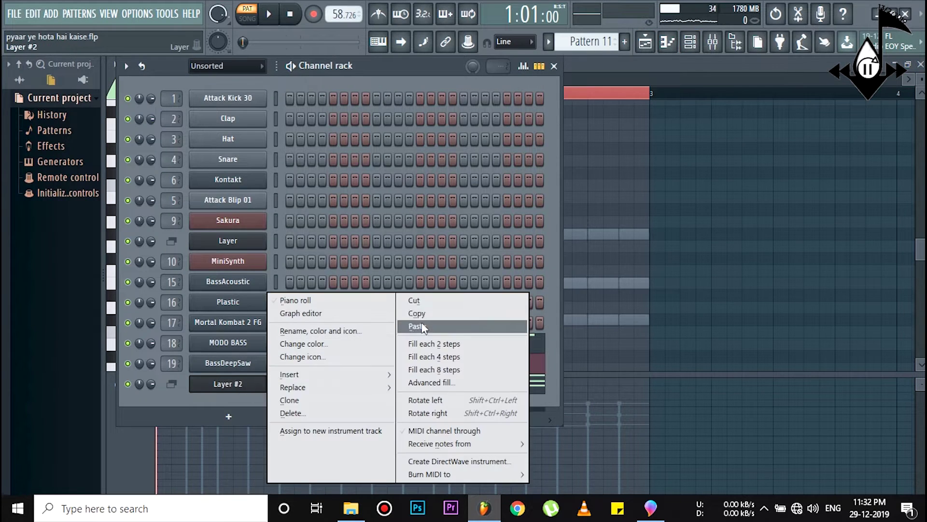
pyautogui.click(413, 300)
pyautogui.click(596, 80)
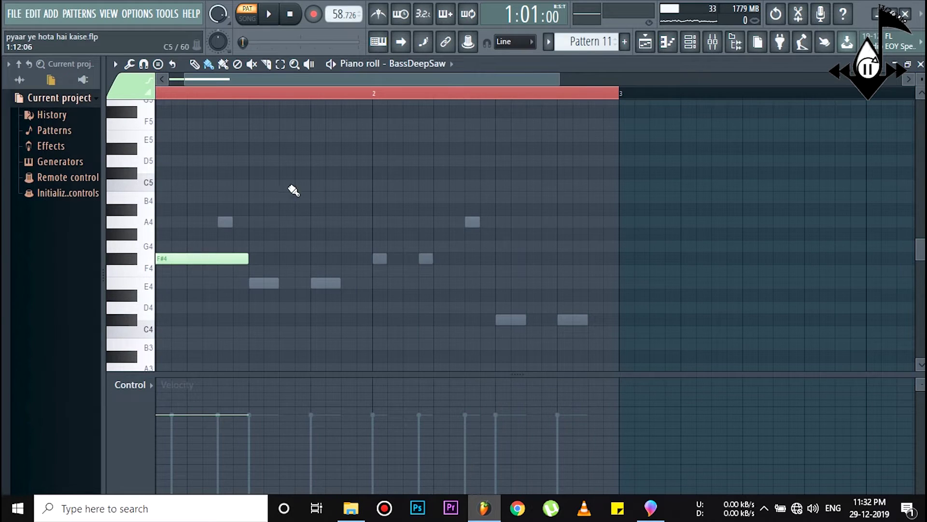
# Step: Try the long F#4 note at step 5 of bar 1, play the pattern and move the note back to the start
pyautogui.moveTo(212, 255); pyautogui.dragTo(279, 271)
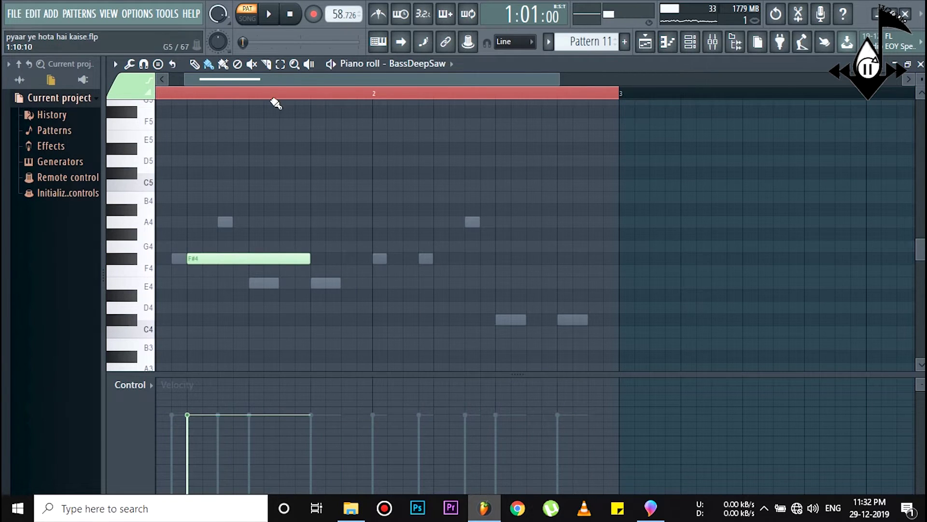
pyautogui.moveTo(267, 82); pyautogui.dragTo(143, 118)
pyautogui.press('space')
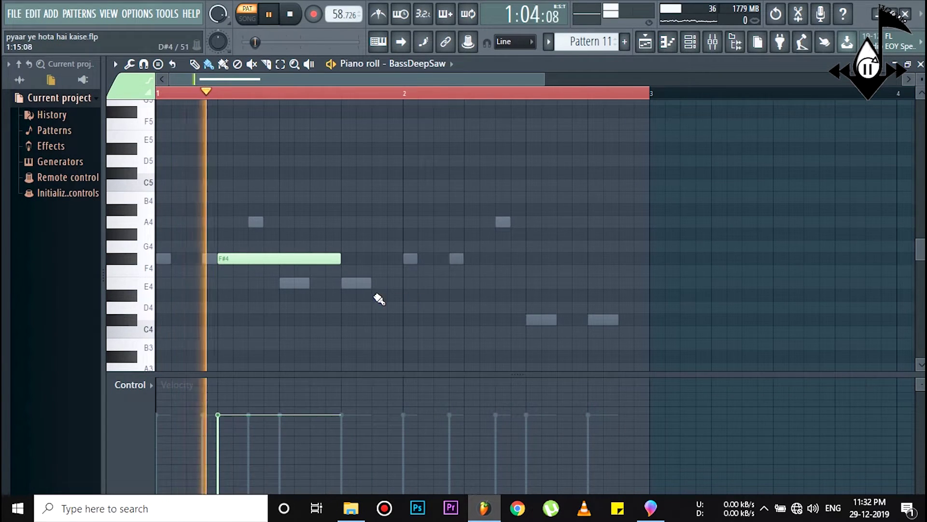
pyautogui.press('space')
pyautogui.moveTo(290, 259); pyautogui.dragTo(178, 258)
# Step: Fill the rest of both bars with consecutive eight-step E4, F#4 and C#4 notes while the pattern plays
pyautogui.press('space')
pyautogui.click(306, 284)
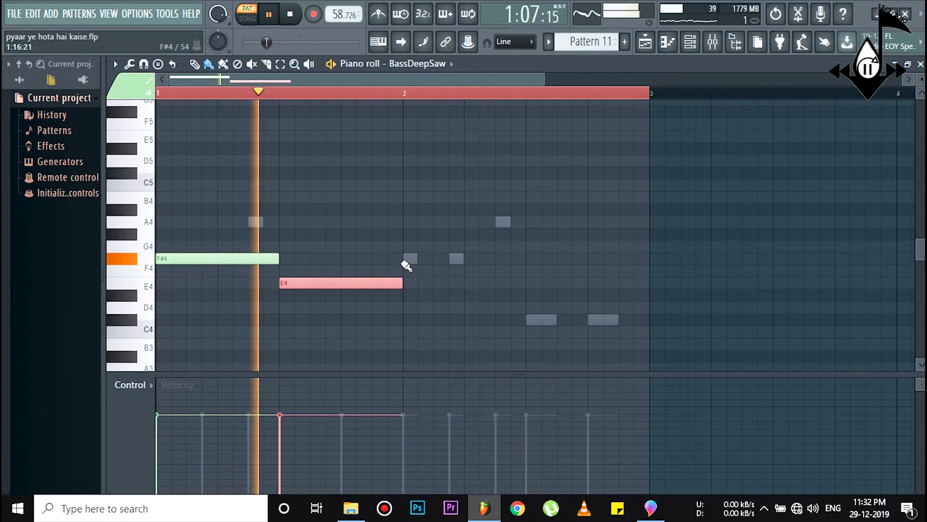
pyautogui.click(405, 261)
pyautogui.click(531, 320)
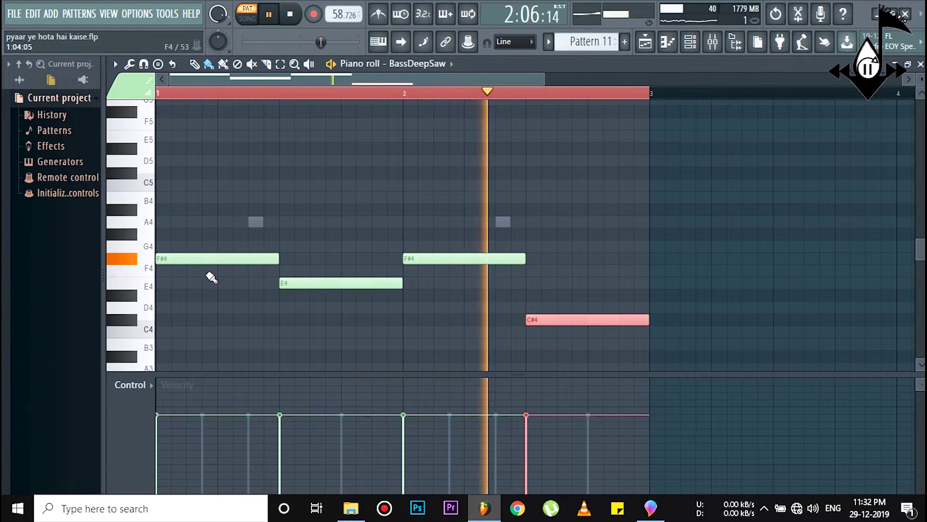
pyautogui.press('space')
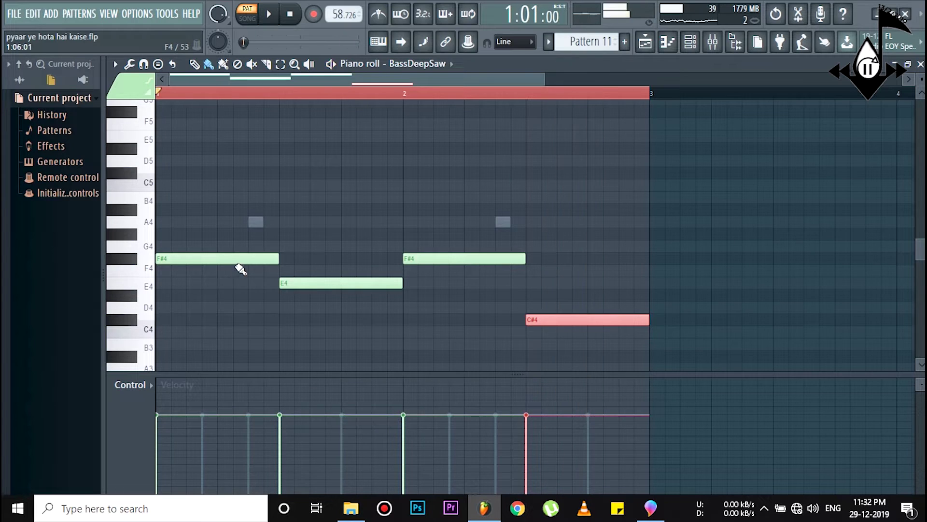
# Step: Replace the first long F#4 with a four-step F#4 followed by a four-step A4 and play the pattern
pyautogui.rightClick(165, 259)
pyautogui.click(176, 258)
pyautogui.click(248, 258)
pyautogui.moveTo(186, 259); pyautogui.dragTo(251, 225)
pyautogui.press('space')
pyautogui.press('space')
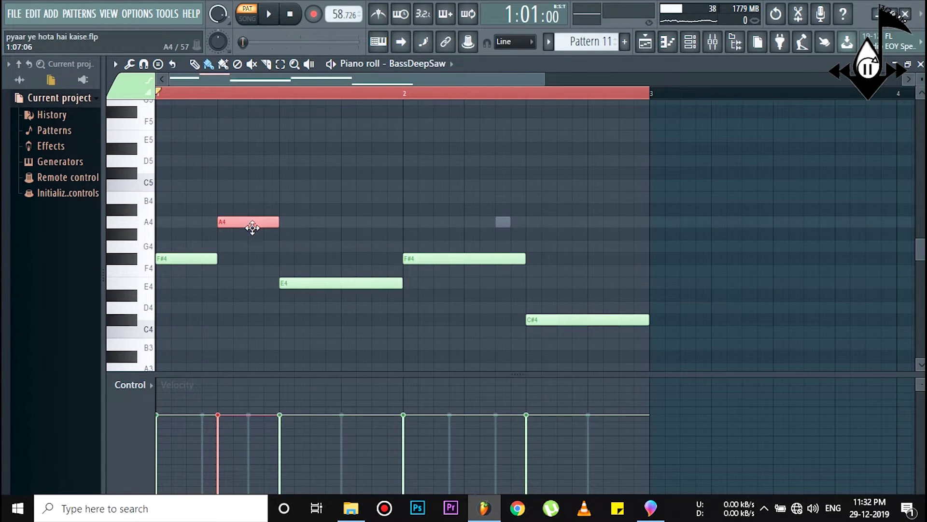
pyautogui.press('space')
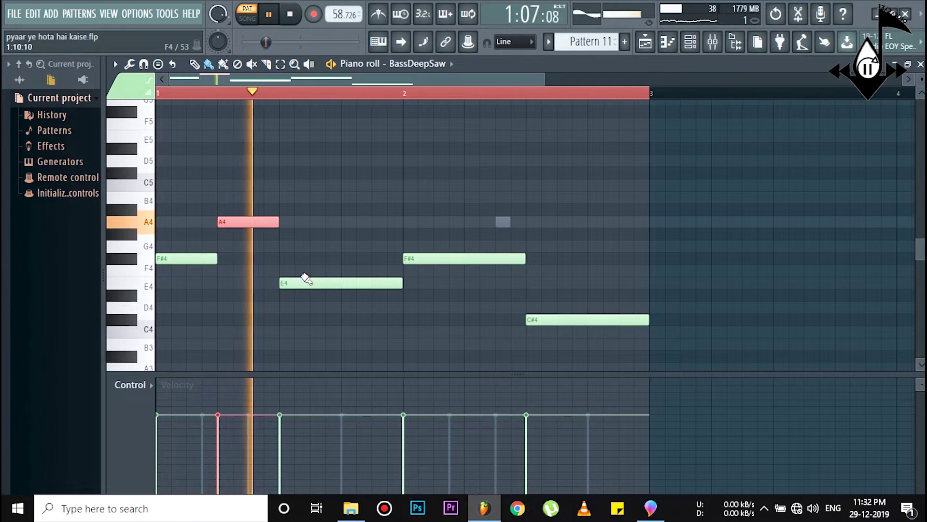
pyautogui.press('space')
# Step: Replace the long E4 in bar 1 with two consecutive four-step E4 notes and play the pattern
pyautogui.rightClick(337, 284)
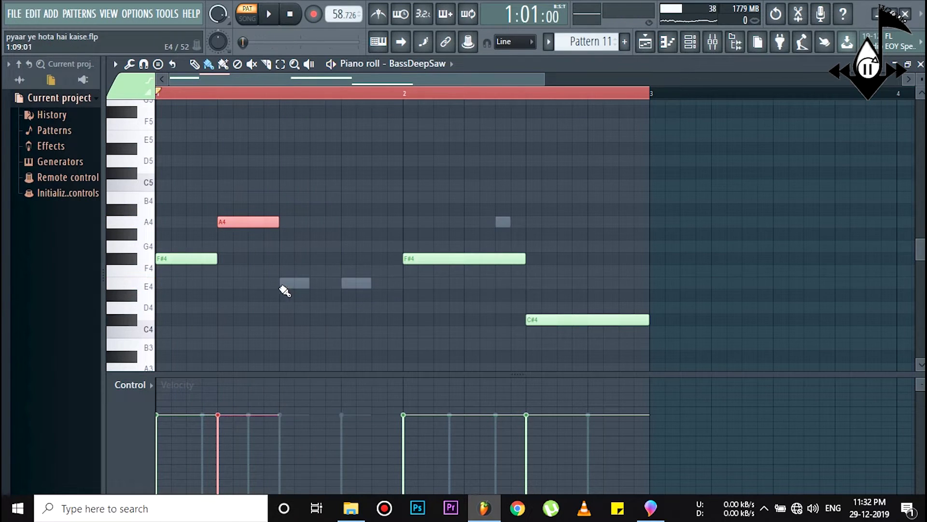
pyautogui.click(287, 287)
pyautogui.click(346, 285)
pyautogui.press('space')
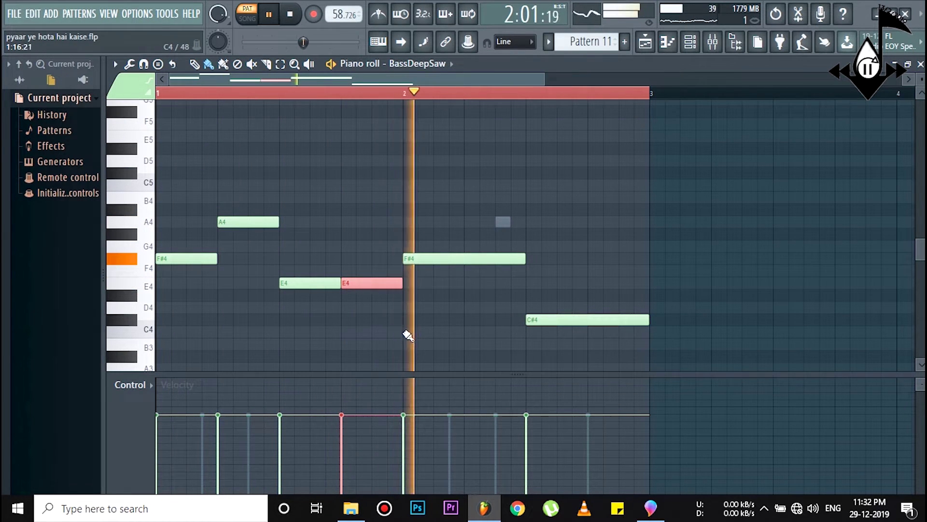
pyautogui.press('space')
# Step: Delete the long F#4 in bar 2 and copy the four bar 1 notes into bar 2
pyautogui.rightClick(506, 263)
pyautogui.moveTo(423, 193); pyautogui.dragTo(186, 330)
pyautogui.moveTo(212, 260); pyautogui.dragTo(428, 262)
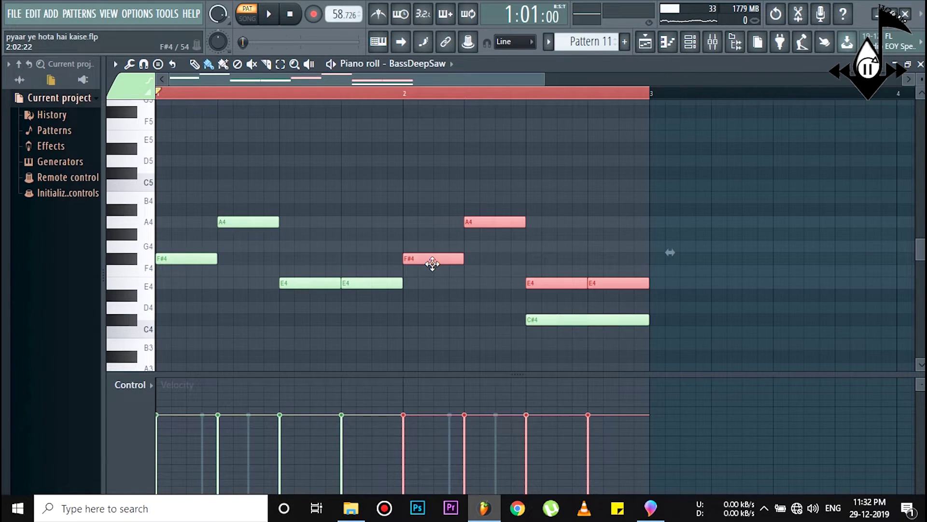
# Step: Delete the long C#4 in bar 2 and lower the two four-step E4 notes above it to C#4
pyautogui.rightClick(595, 322)
pyautogui.moveTo(665, 272); pyautogui.dragTo(543, 320)
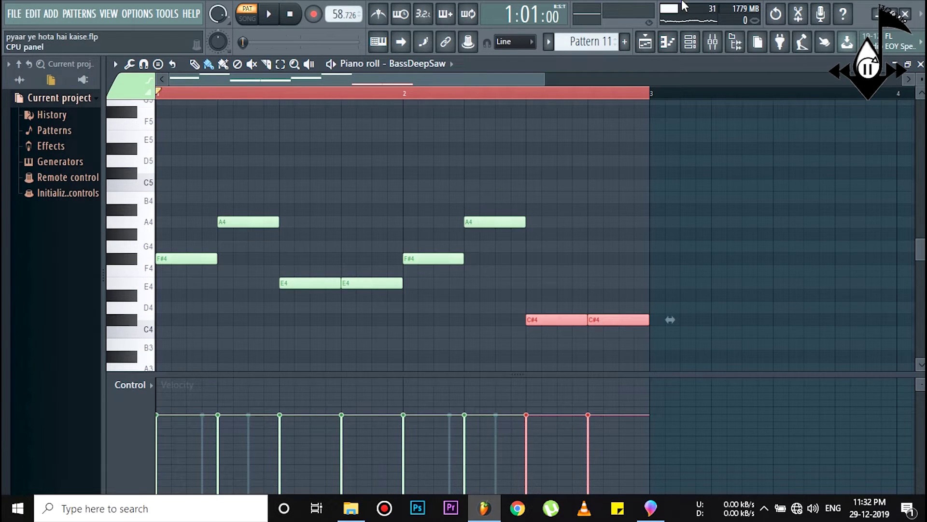
# Step: Place two consecutive Pattern 11 clips on playlist Track 12, the first at 5:03:00 and the second at 7:03:00
pyautogui.click(712, 42)
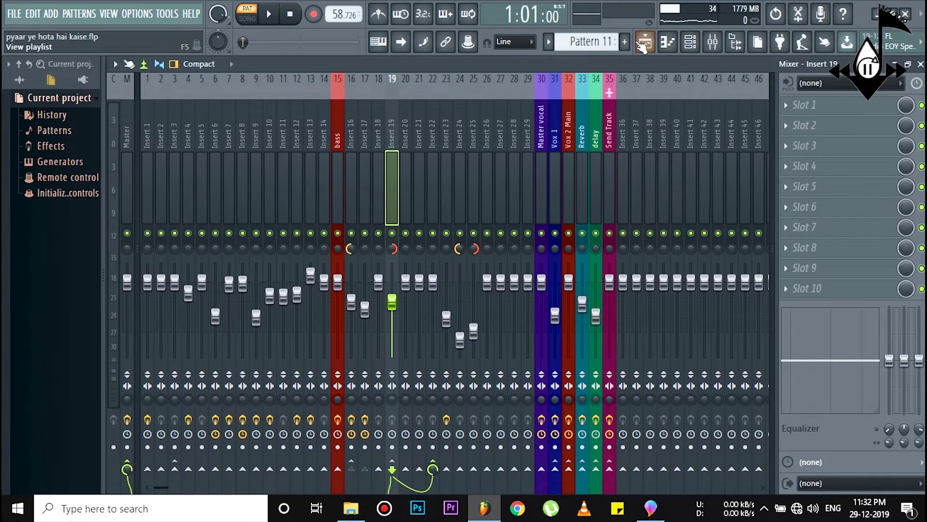
pyautogui.click(645, 42)
pyautogui.scroll(-3, 391, 358)
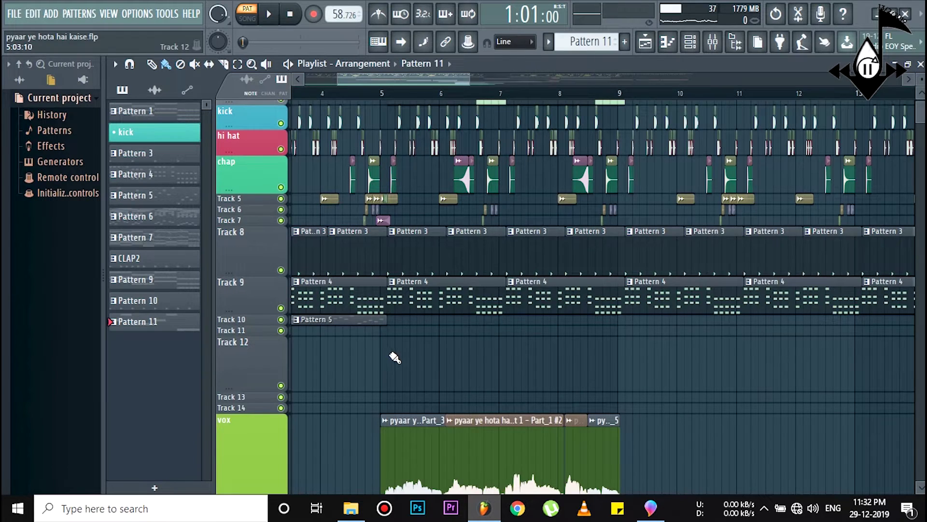
pyautogui.scroll(3, 394, 357)
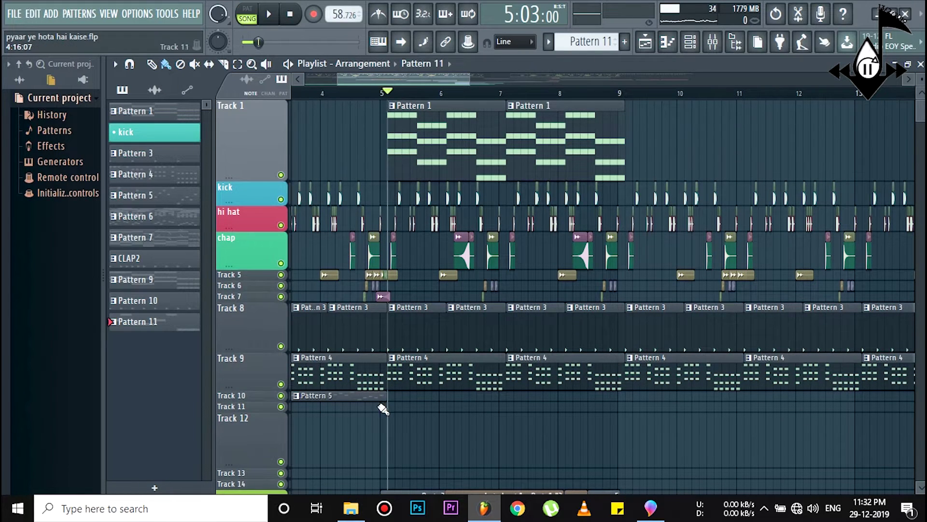
pyautogui.click(392, 428)
pyautogui.click(546, 446)
pyautogui.moveTo(539, 441); pyautogui.dragTo(570, 447)
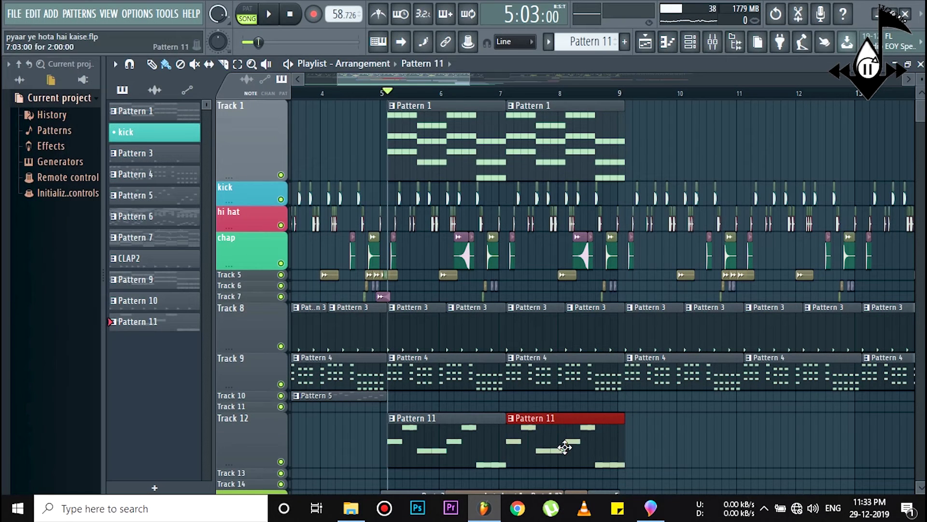
# Step: Play the arrangement from 5:03:00 with the vox track muted
pyautogui.scroll(-6, 292, 471)
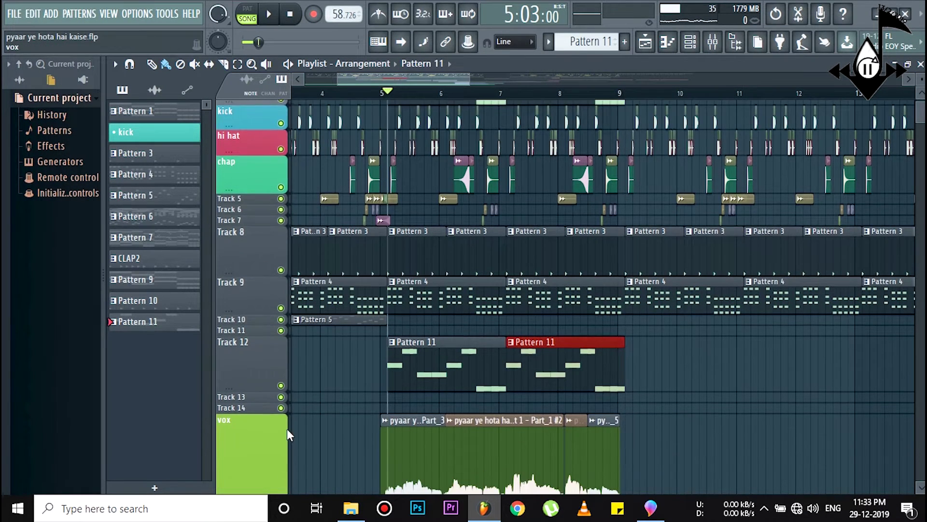
pyautogui.press('space')
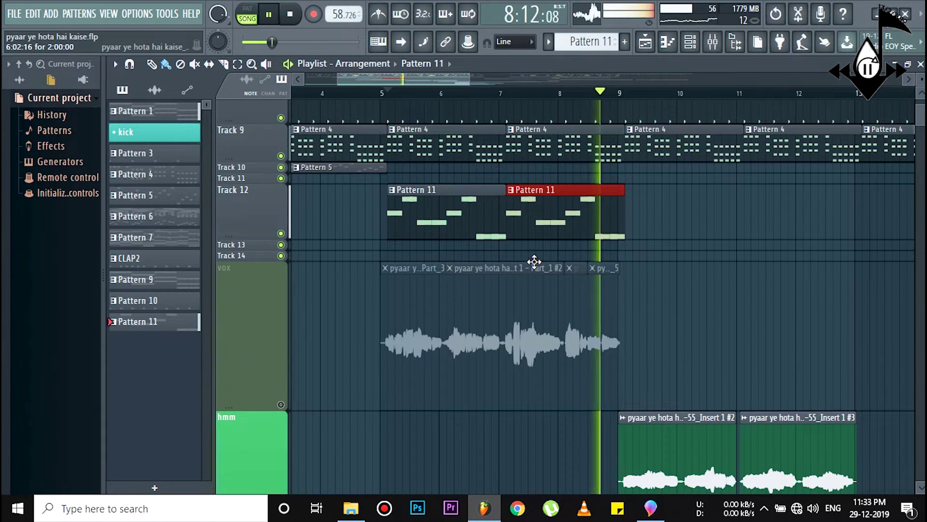
pyautogui.press('space')
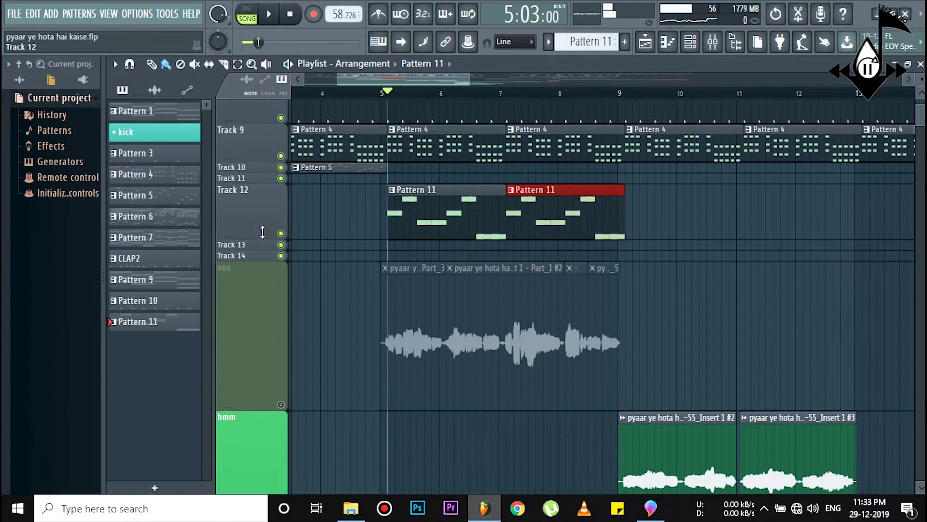
# Step: Unmute the vox track and play the arrangement from 4:15:00
pyautogui.click(281, 404)
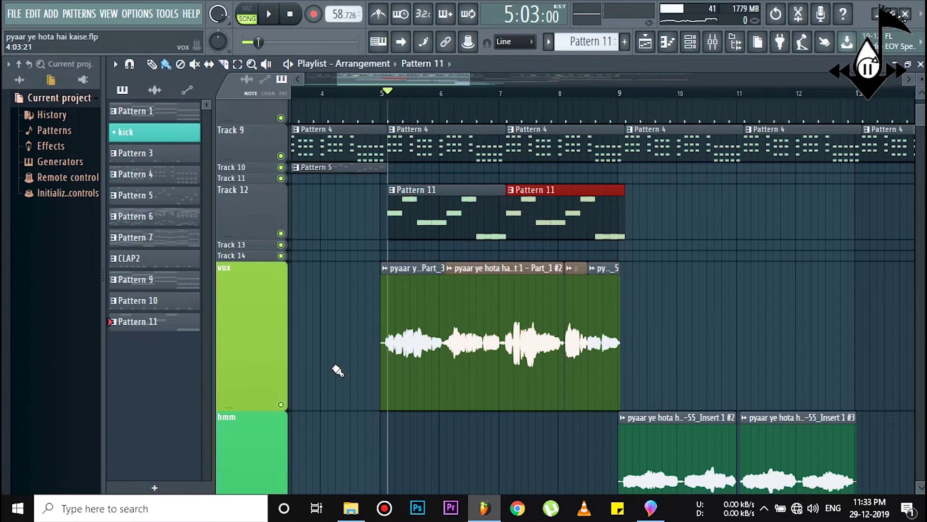
pyautogui.click(374, 93)
pyautogui.press('space')
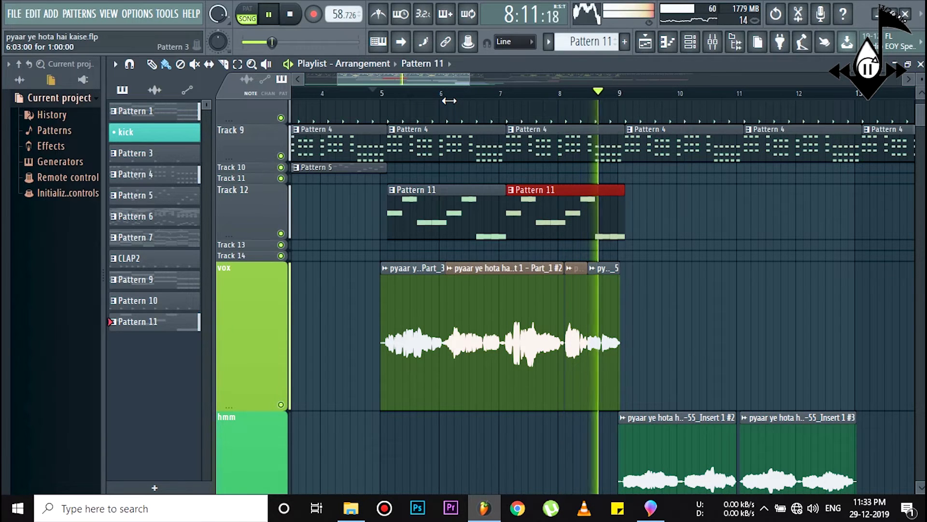
pyautogui.press('space')
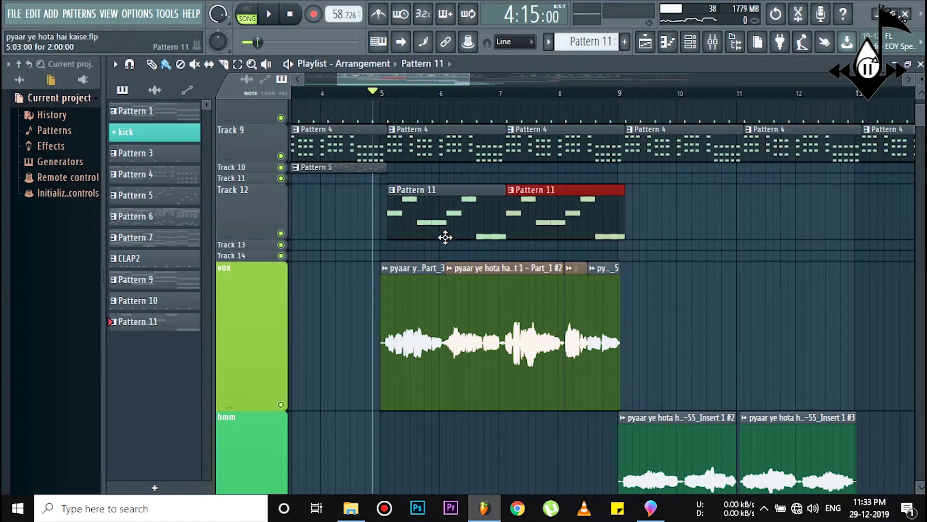
# Step: Solo playlist Track 12 and route the MODO BASS and BassDeepSaw channels to mixer inserts 40 and 41
pyautogui.rightClick(282, 234)
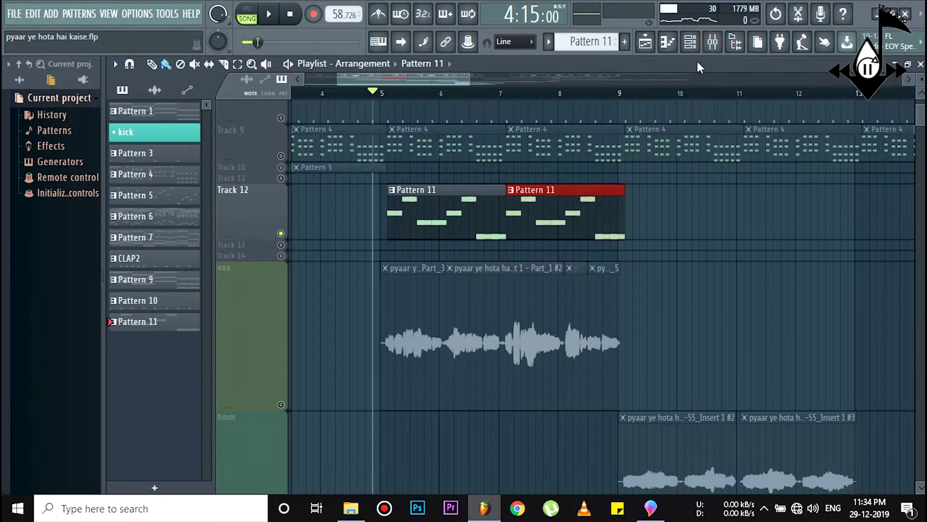
pyautogui.click(718, 50)
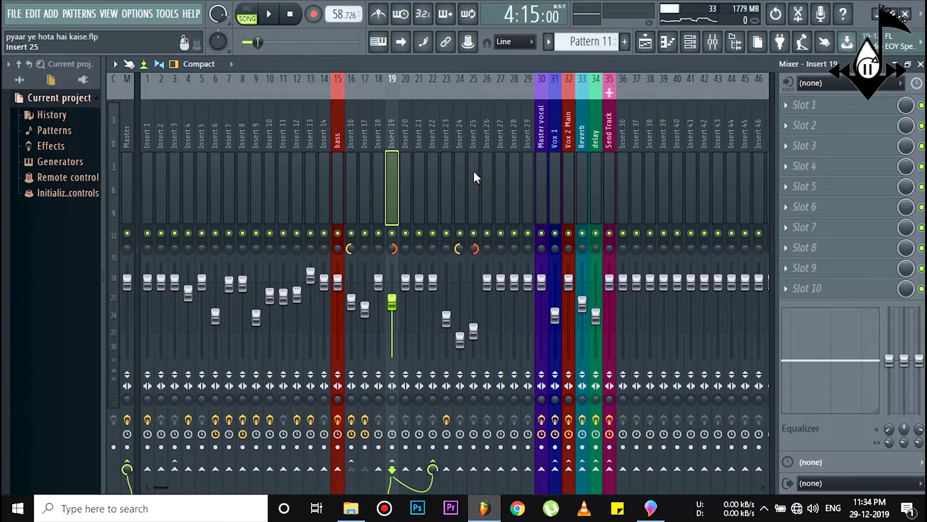
pyautogui.click(374, 165)
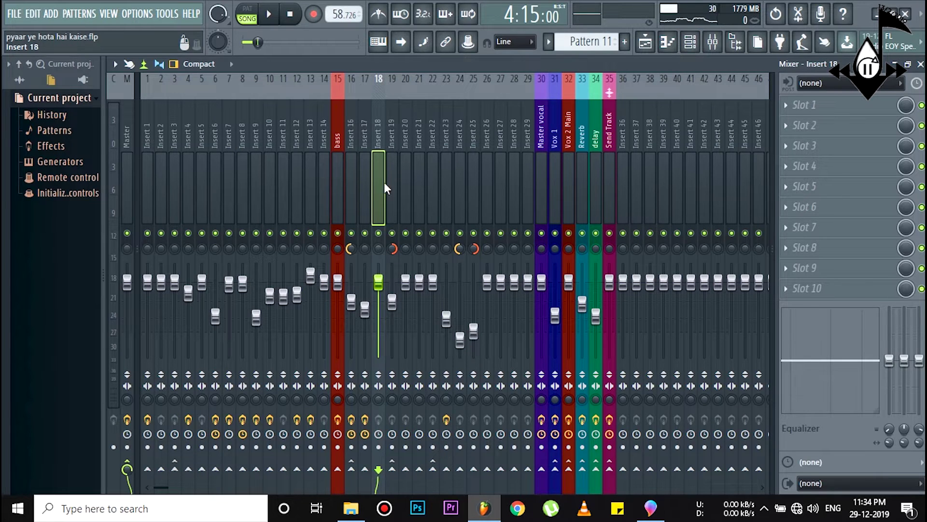
pyautogui.click(691, 42)
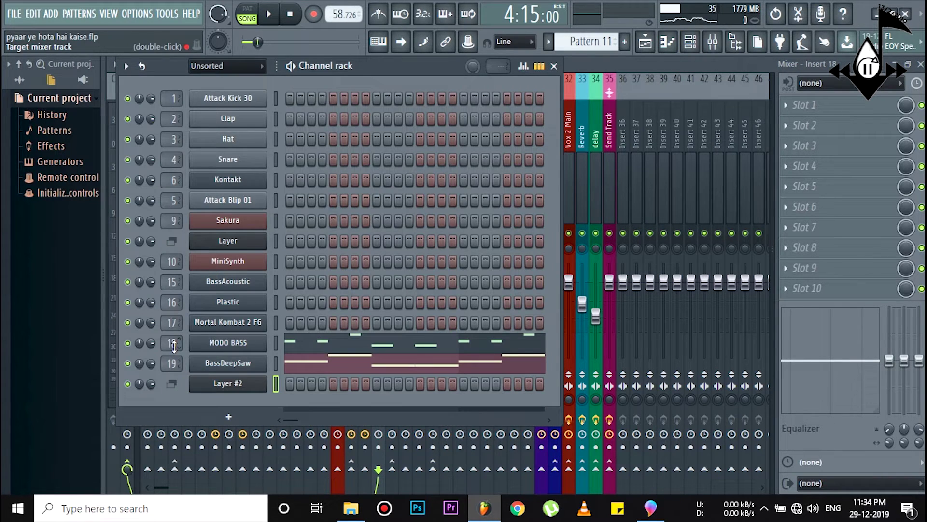
pyautogui.moveTo(172, 343); pyautogui.dragTo(171, 308)
pyautogui.moveTo(170, 366); pyautogui.dragTo(170, 324)
# Step: Solo mixer Insert 40 and play the Pattern 11 clips in the playlist
pyautogui.click(678, 221)
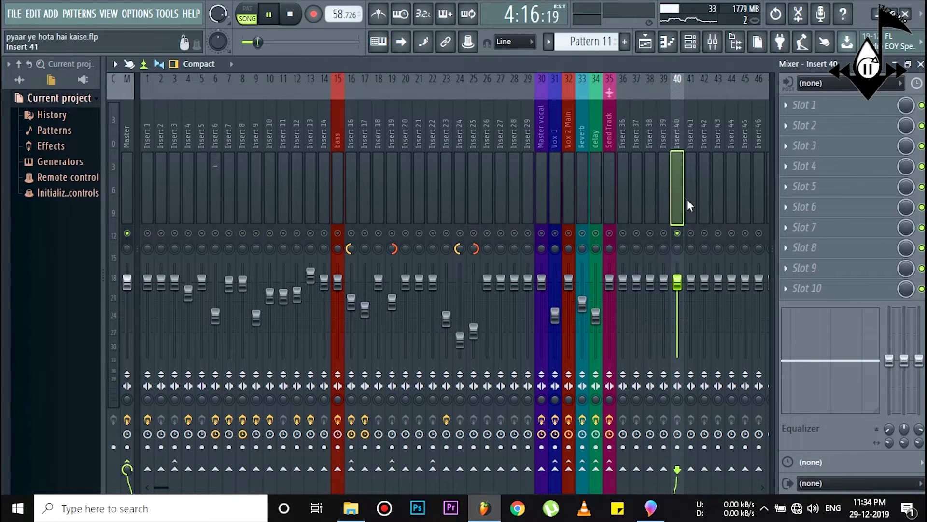
pyautogui.click(642, 44)
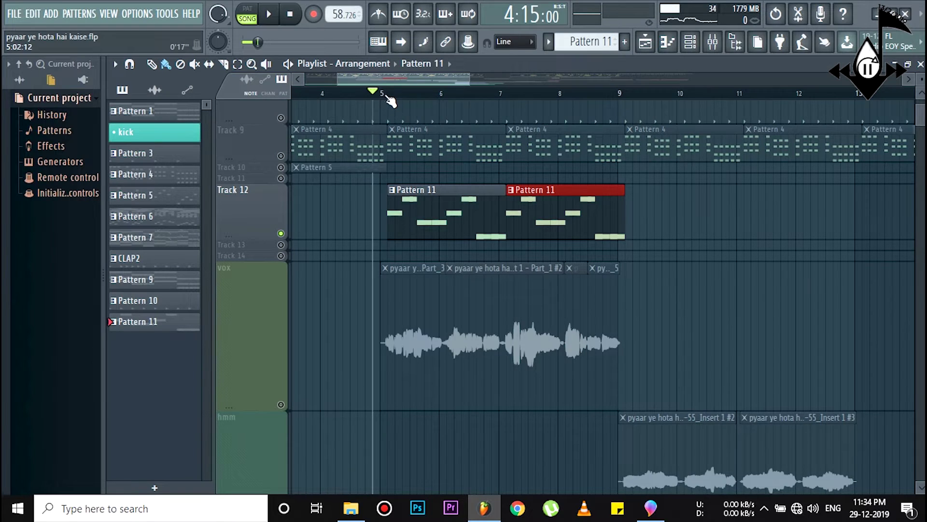
pyautogui.press('space')
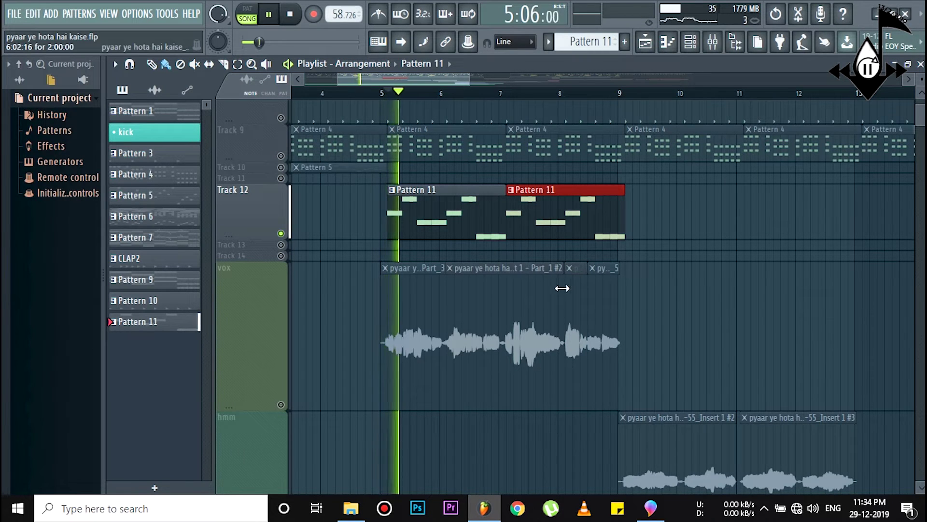
# Step: Load Fruity parametric EQ 2 into the first effect slot of mixer Insert 40
pyautogui.click(713, 41)
pyautogui.press('space')
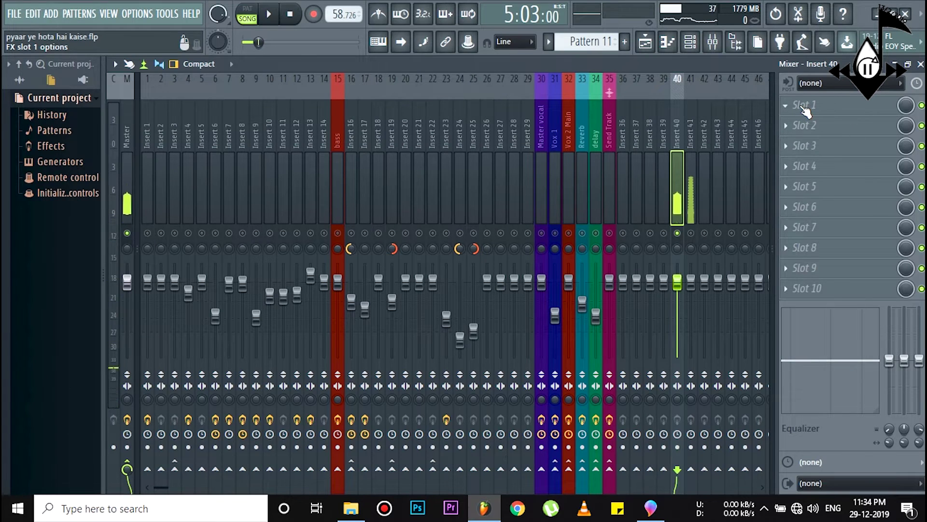
pyautogui.click(805, 111)
pyautogui.click(623, 89)
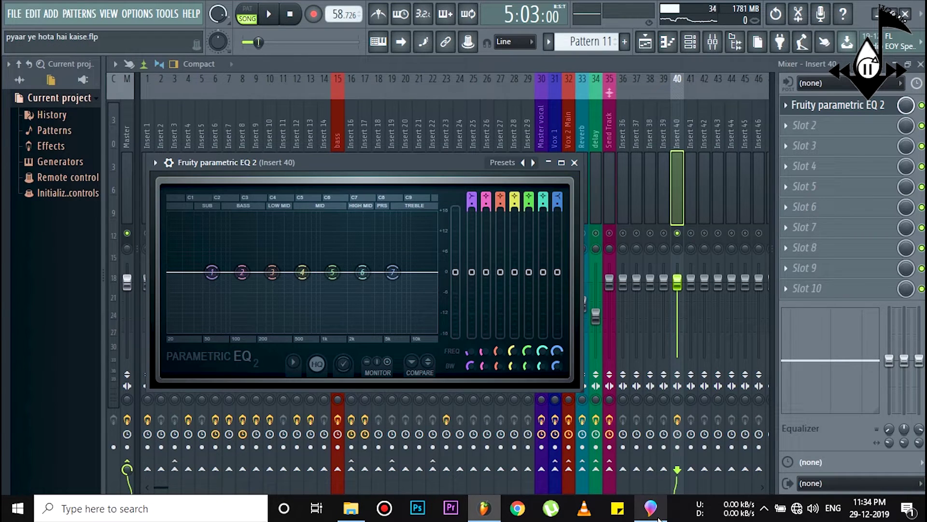
# Step: Switch to Paint 3D and draw a small black marker circle in the middle of the canvas
pyautogui.click(660, 519)
pyautogui.click(832, 55)
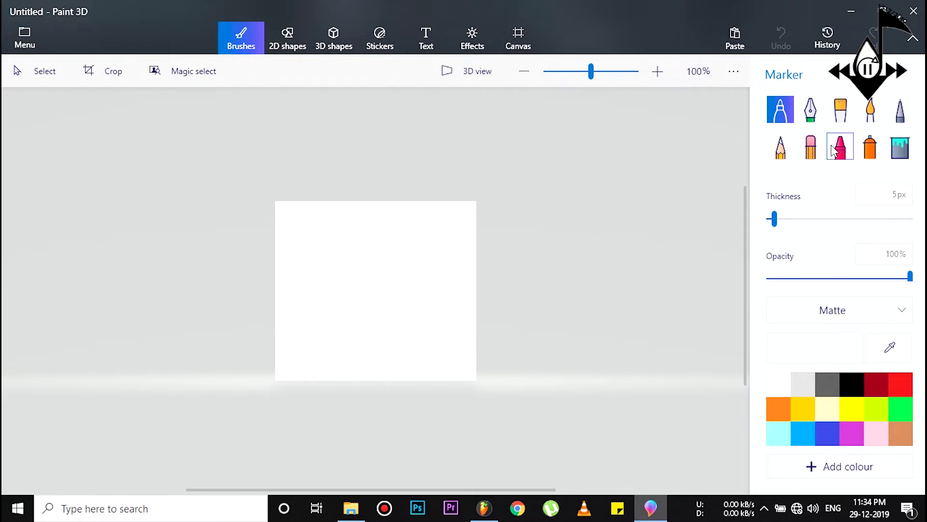
pyautogui.click(851, 384)
pyautogui.moveTo(371, 284)
pyautogui.mouseDown()
pyautogui.moveTo(376, 294)
pyautogui.moveTo(373, 281)
pyautogui.mouseUp()
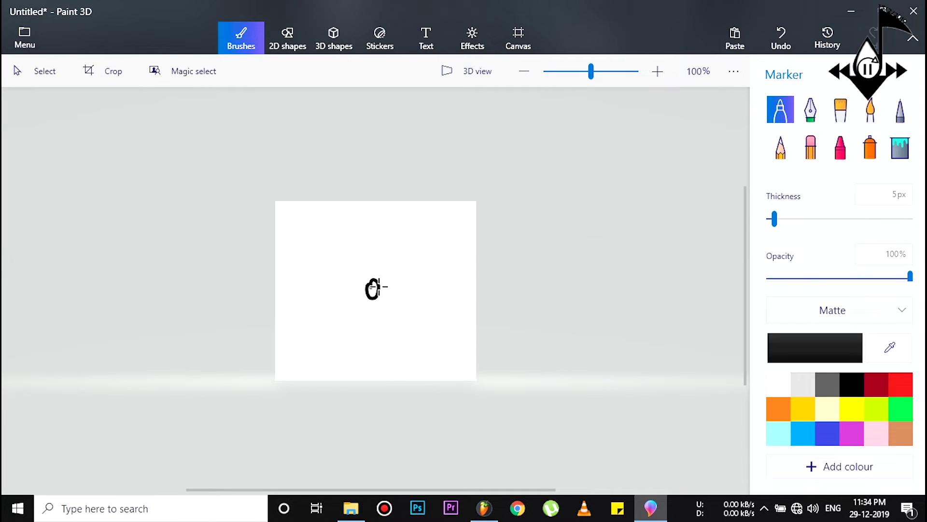
pyautogui.moveTo(366, 260); pyautogui.dragTo(366, 258)
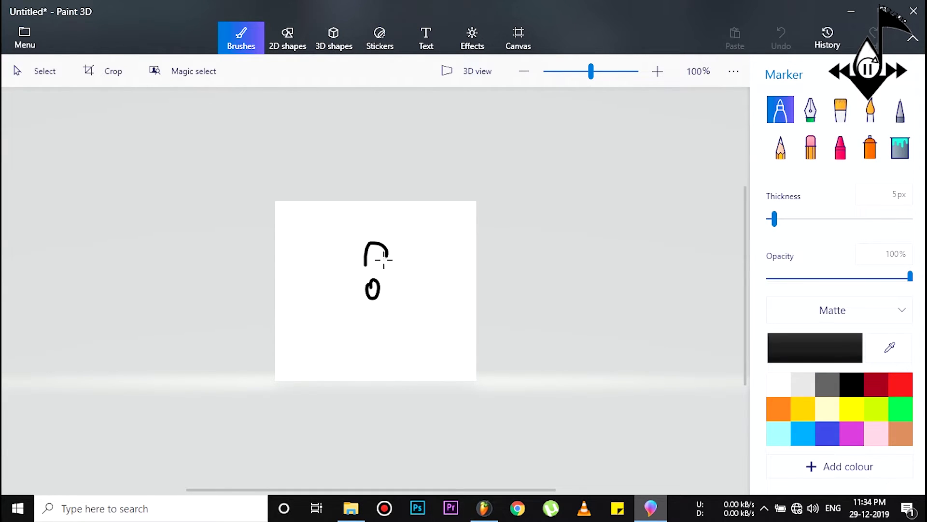
pyautogui.moveTo(373, 241); pyautogui.dragTo(375, 243)
pyautogui.hotkey('ctrl', 'z')
# Step: Draw a cross above the central circle and one circle on either side of the cross
pyautogui.moveTo(380, 243); pyautogui.dragTo(377, 247)
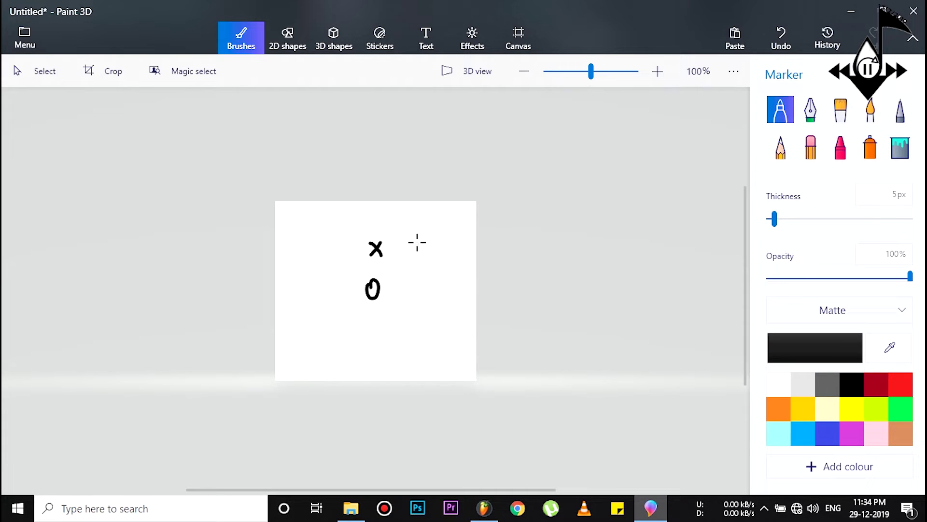
pyautogui.moveTo(427, 252)
pyautogui.mouseDown()
pyautogui.moveTo(429, 268)
pyautogui.moveTo(415, 251)
pyautogui.mouseUp()
pyautogui.moveTo(323, 263)
pyautogui.mouseDown()
pyautogui.moveTo(329, 255)
pyautogui.moveTo(320, 261)
pyautogui.mouseUp()
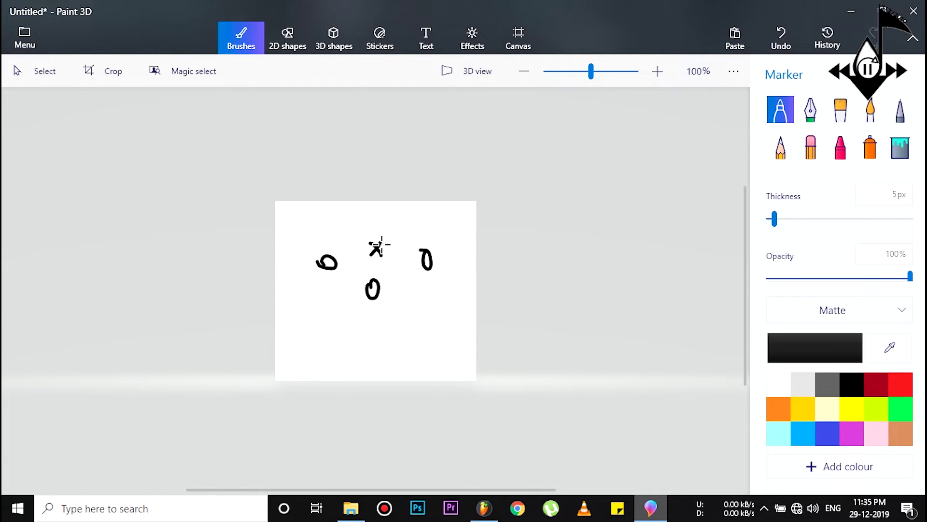
# Step: Add a cross on each side of the first, more circles around them, and a small mark between the central circle and cross
pyautogui.moveTo(365, 232); pyautogui.dragTo(360, 234)
pyautogui.moveTo(354, 247)
pyautogui.mouseDown()
pyautogui.moveTo(361, 259)
pyautogui.moveTo(352, 252)
pyautogui.moveTo(402, 259)
pyautogui.mouseUp()
pyautogui.moveTo(405, 247); pyautogui.dragTo(395, 254)
pyautogui.moveTo(331, 287)
pyautogui.mouseDown()
pyautogui.moveTo(332, 297)
pyautogui.moveTo(333, 284)
pyautogui.mouseUp()
pyautogui.moveTo(368, 314); pyautogui.dragTo(380, 312)
pyautogui.moveTo(432, 296); pyautogui.dragTo(432, 291)
pyautogui.moveTo(445, 234)
pyautogui.mouseDown()
pyautogui.moveTo(399, 216)
pyautogui.moveTo(339, 225)
pyautogui.mouseUp()
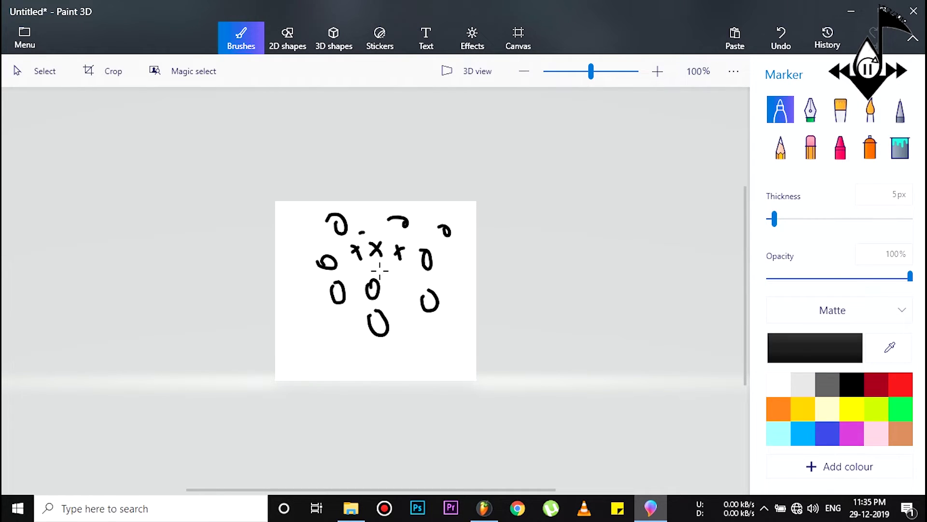
pyautogui.moveTo(373, 280); pyautogui.dragTo(371, 268)
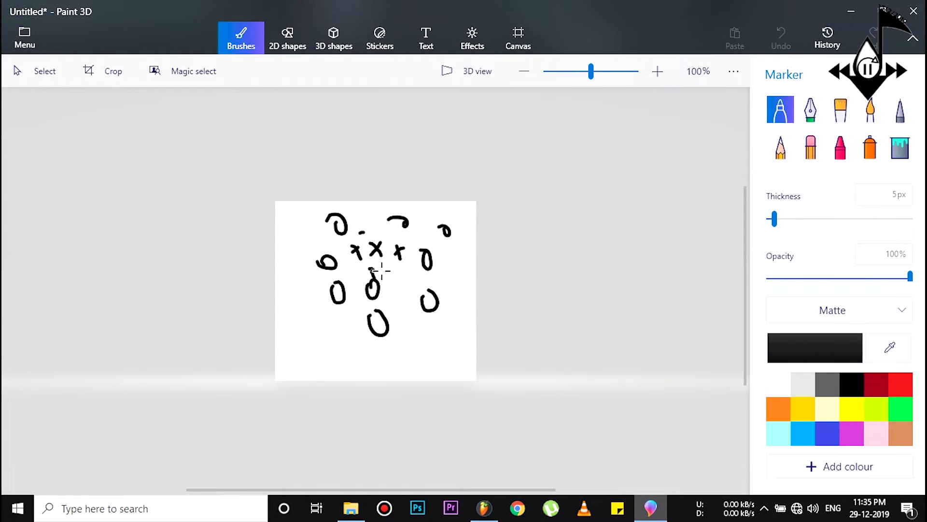
pyautogui.moveTo(373, 271); pyautogui.dragTo(378, 270)
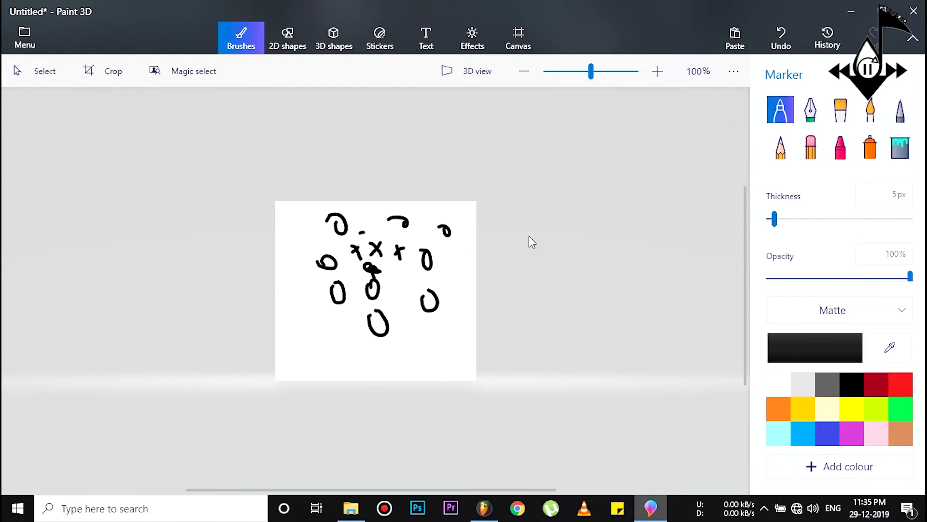
# Step: Switch back to FL Studio and briefly play the bass part through the Insert 40 equalizer
pyautogui.click(852, 12)
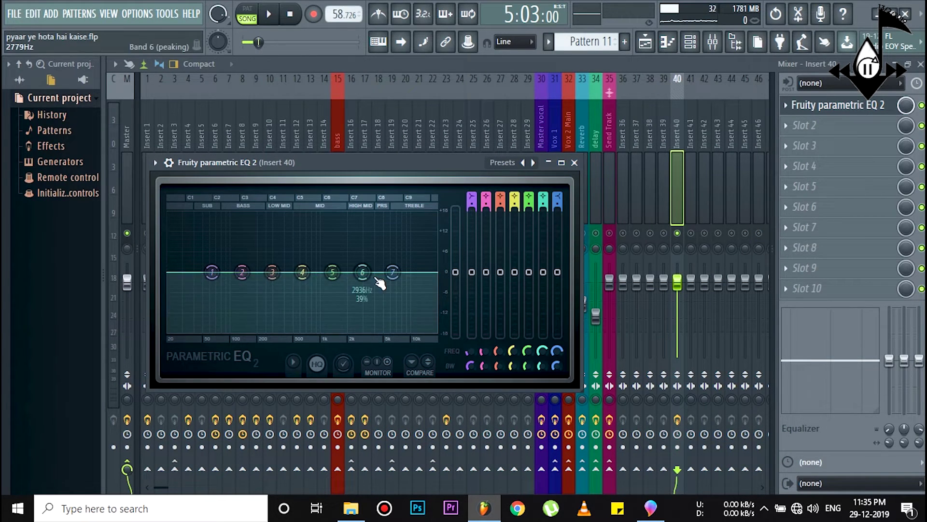
pyautogui.press('space')
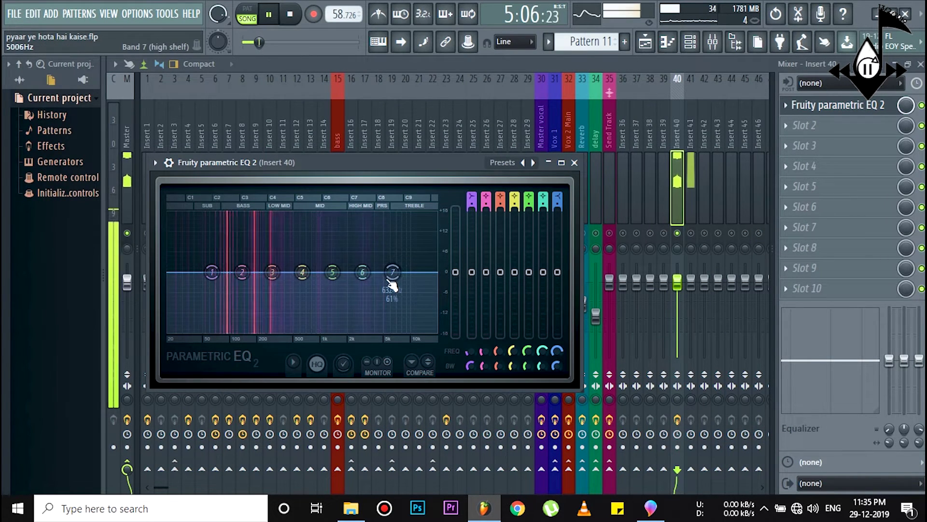
pyautogui.press('space')
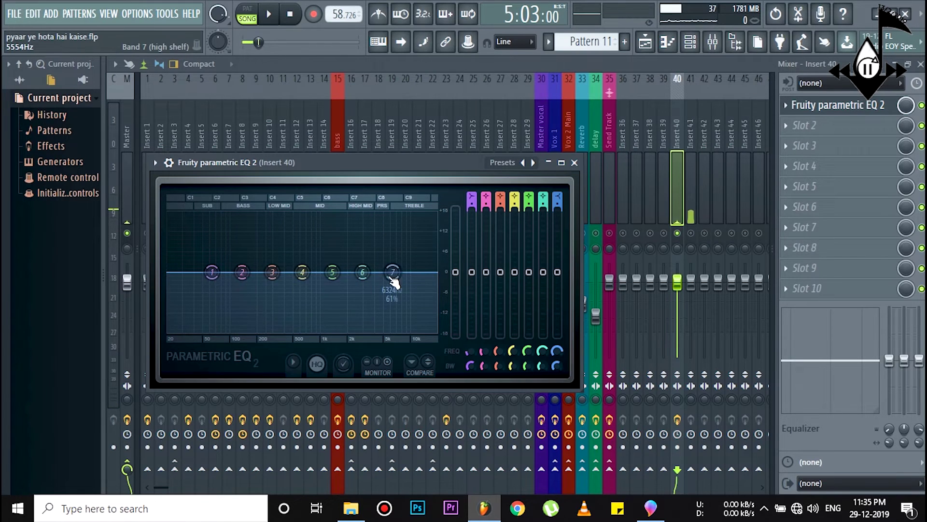
# Step: Apply the LP HP preset to the Insert 40 equalizer
pyautogui.click(533, 164)
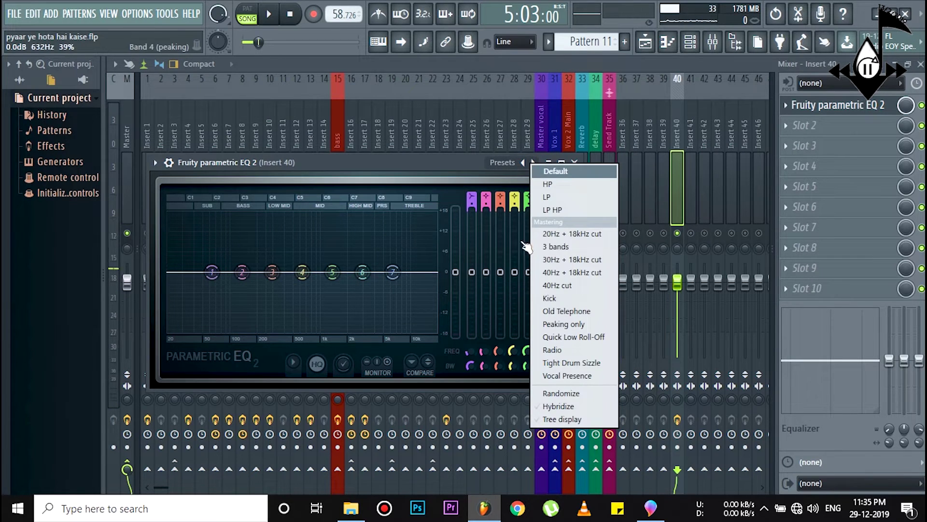
pyautogui.click(558, 198)
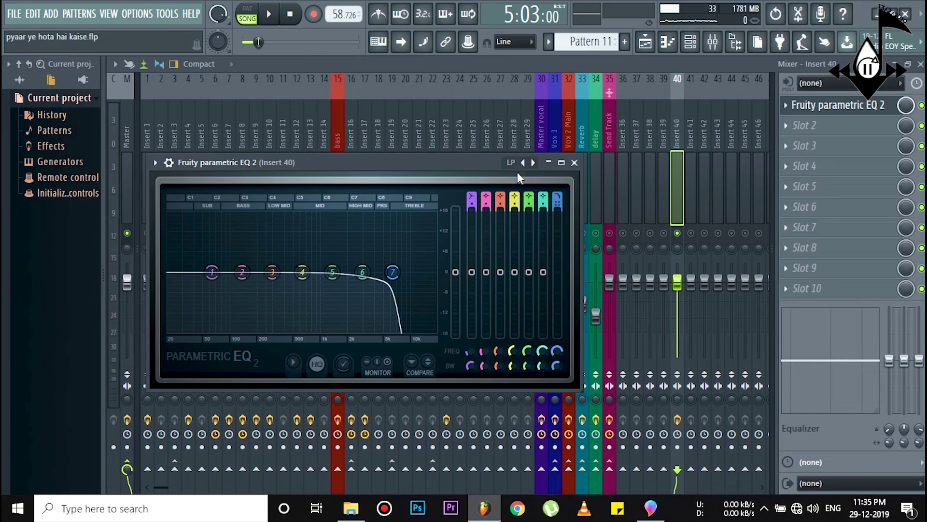
pyautogui.click(533, 163)
pyautogui.click(554, 210)
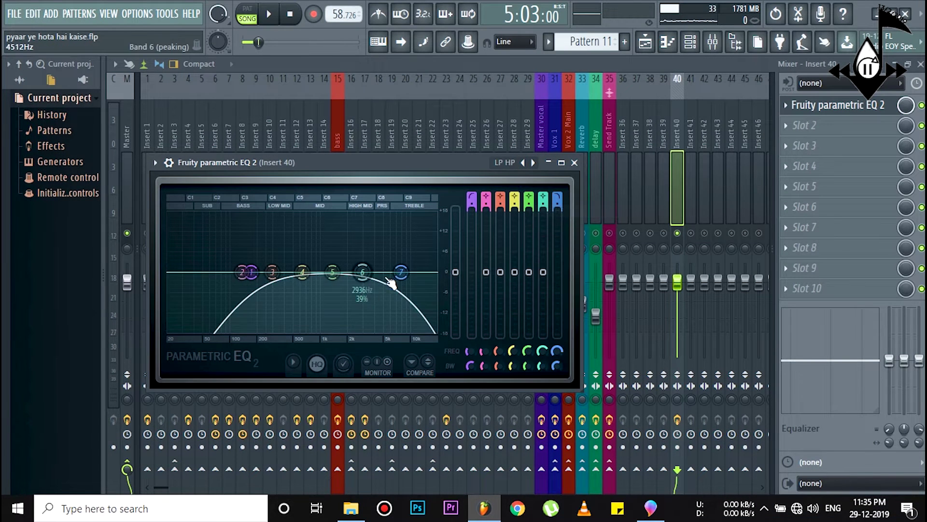
# Step: Set the filter order of low-pass band 7 to Steep 8 and lower its frequency to between bands 5 and 6
pyautogui.rightClick(401, 272)
pyautogui.moveTo(429, 326)
pyautogui.click(464, 321)
pyautogui.moveTo(400, 271); pyautogui.dragTo(345, 271)
# Step: Set the filter order of high-pass band 1 to Steep 8 and lower its frequency below band 2
pyautogui.rightClick(250, 272)
pyautogui.moveTo(278, 326)
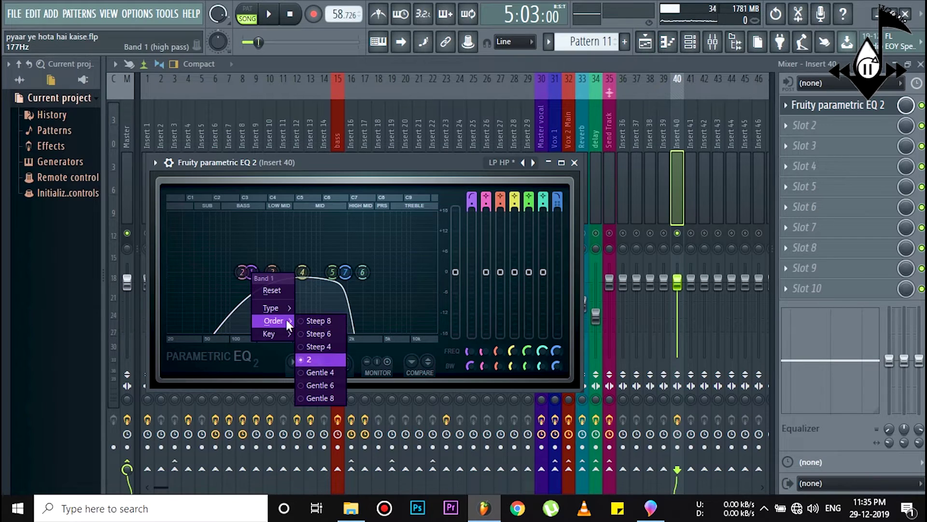
pyautogui.click(312, 321)
pyautogui.moveTo(250, 272); pyautogui.dragTo(221, 272)
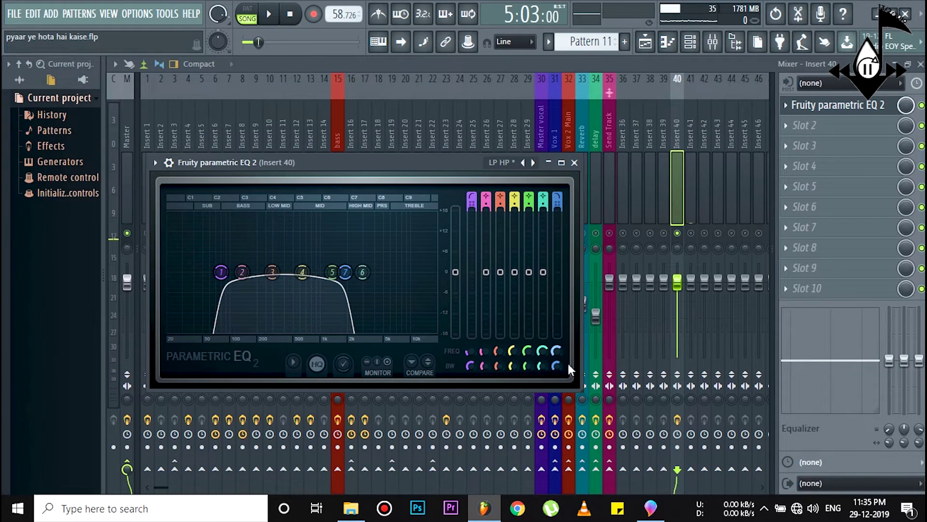
# Step: Enlarge the Insert 40 equalizer window, move it higher, and briefly play the bass through it
pyautogui.moveTo(576, 385); pyautogui.dragTo(840, 492)
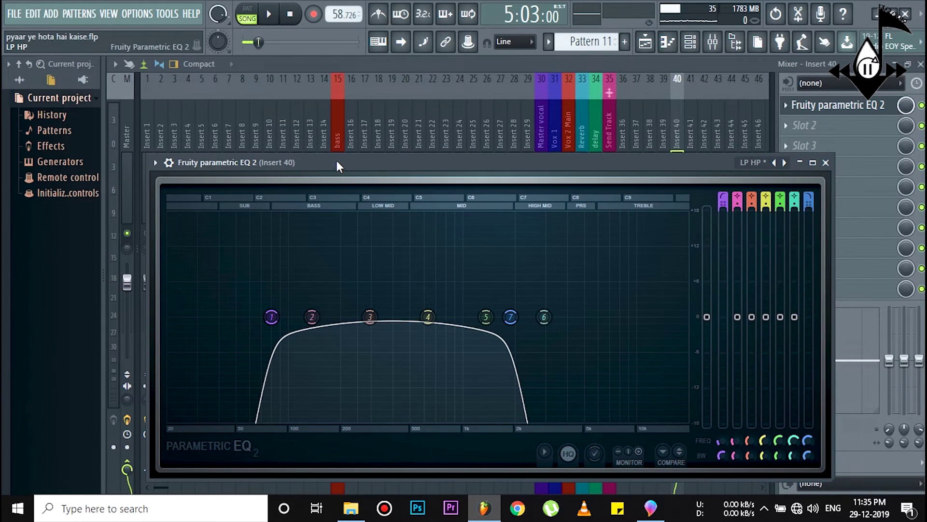
pyautogui.moveTo(340, 163); pyautogui.dragTo(331, 97)
pyautogui.press('space')
pyautogui.press('space')
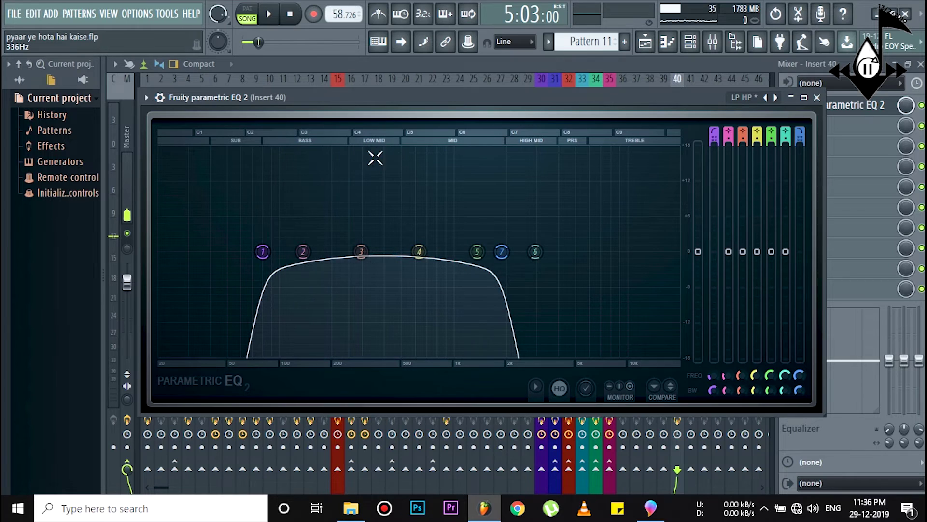
# Step: Lower low-pass band 7 to between bands 3 and 4, and boost band 2 about 5 dB at 137 Hz while auditioning
pyautogui.moveTo(501, 251); pyautogui.dragTo(387, 252)
pyautogui.press('space')
pyautogui.moveTo(269, 260); pyautogui.dragTo(303, 222)
pyautogui.press('space')
pyautogui.press('space')
pyautogui.press('space')
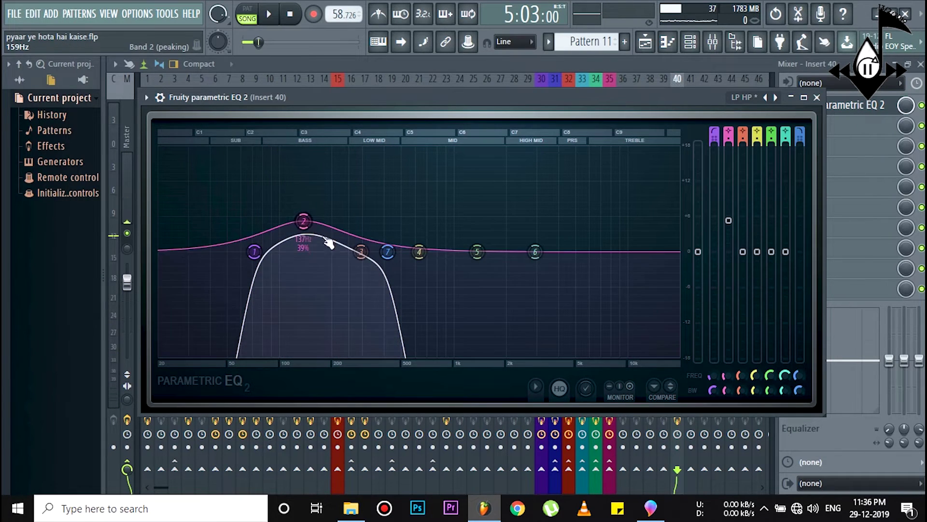
# Step: Shift the band 2 boost down close to band 1 and give band 3 a slight boost of about 1 dB during playback
pyautogui.moveTo(361, 251); pyautogui.dragTo(366, 223)
pyautogui.press('space')
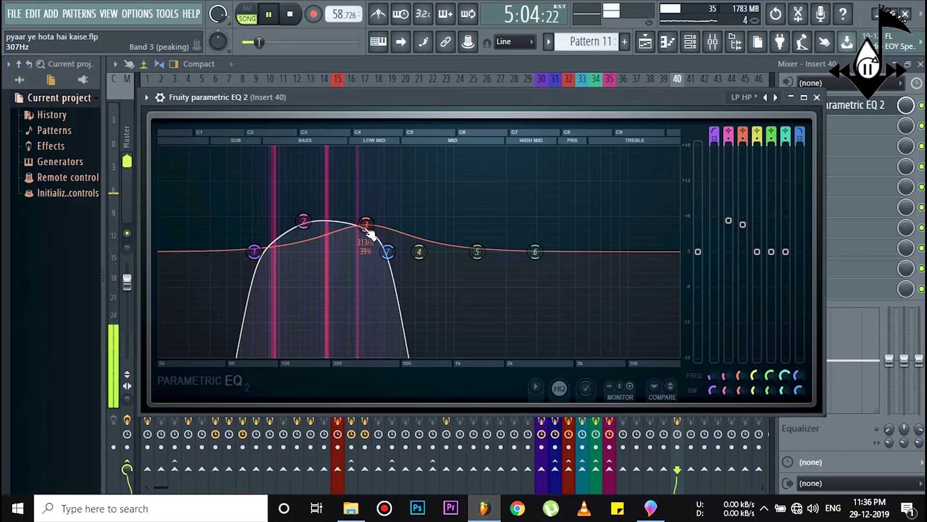
pyautogui.moveTo(303, 222); pyautogui.dragTo(272, 224)
pyautogui.moveTo(366, 223); pyautogui.dragTo(363, 246)
pyautogui.press('space')
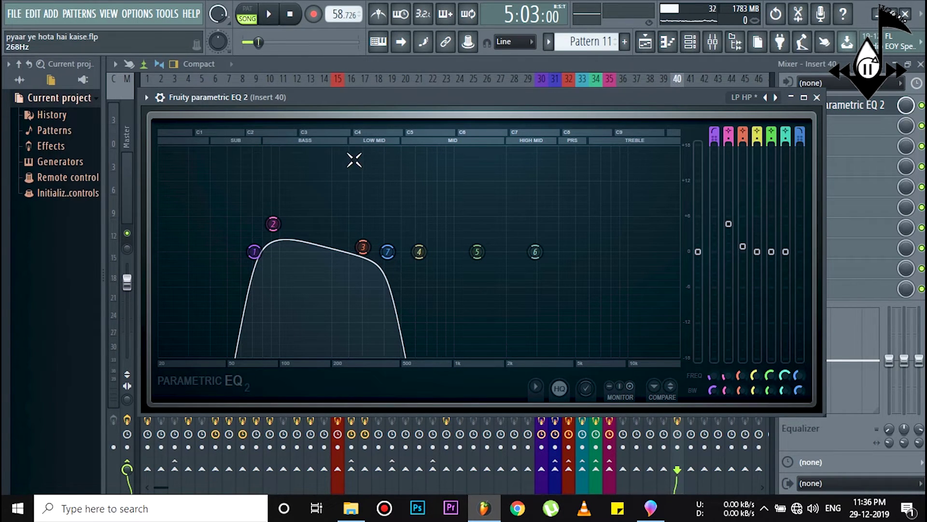
# Step: Boost band 2 to about 6 dB and raise high-pass band 1's frequency to just below it while auditioning
pyautogui.press('space')
pyautogui.moveTo(273, 223); pyautogui.dragTo(276, 214)
pyautogui.moveTo(257, 251); pyautogui.dragTo(280, 257)
pyautogui.press('space')
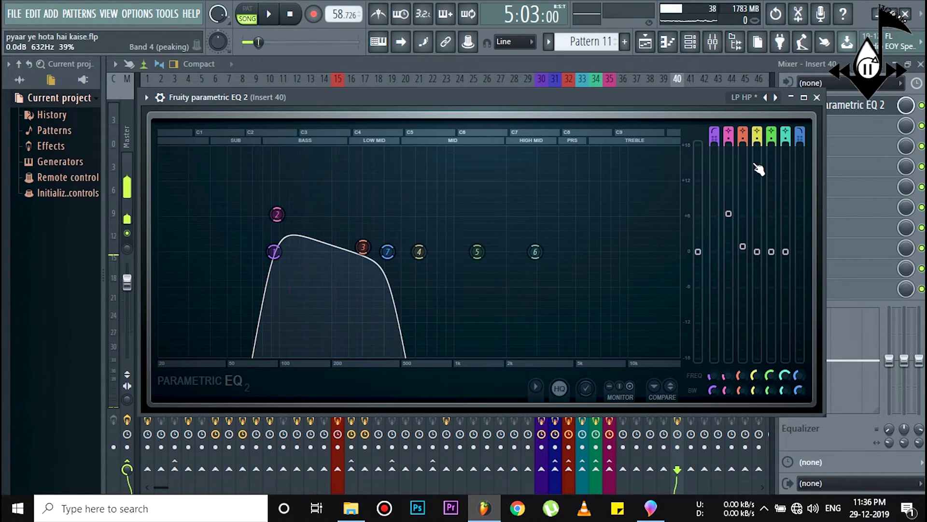
# Step: Close the equalizer, rename mixer Insert 40 as bass and colour it turquoise
pyautogui.click(817, 98)
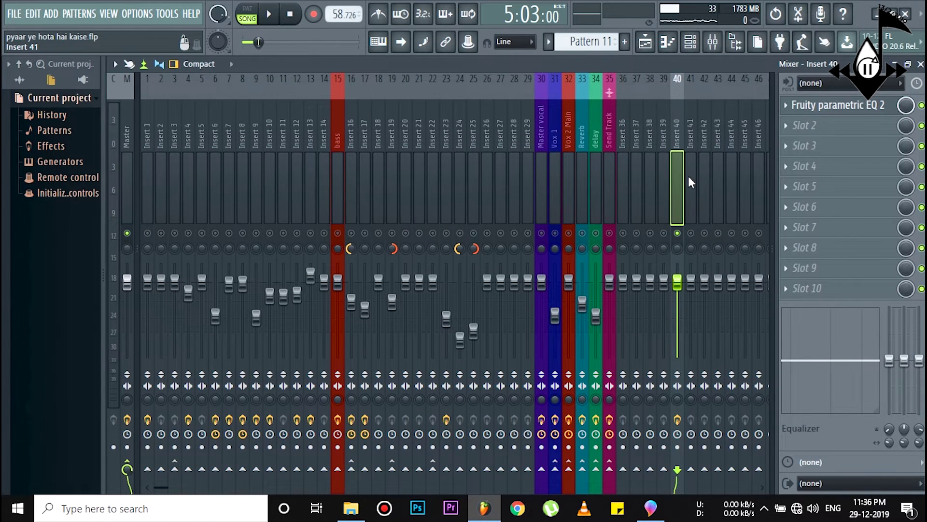
pyautogui.rightClick(675, 137)
pyautogui.click(711, 103)
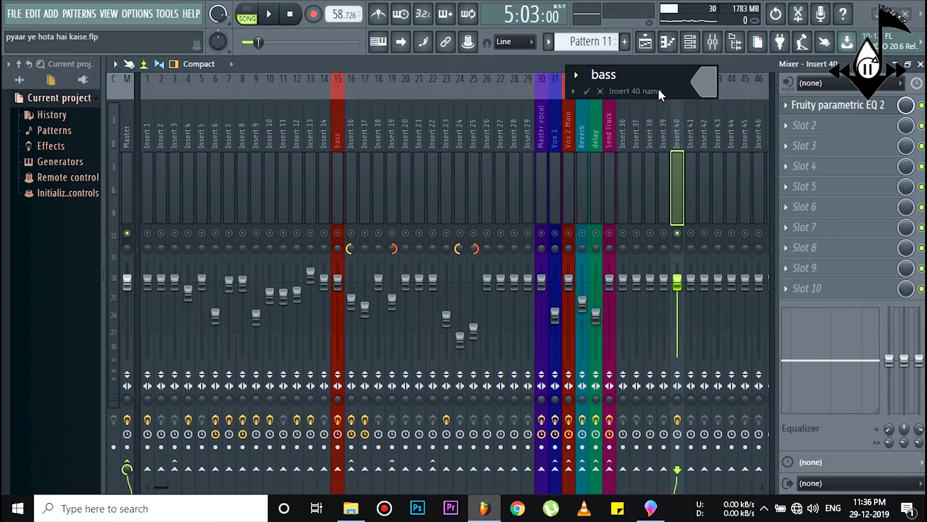
pyautogui.click(710, 85)
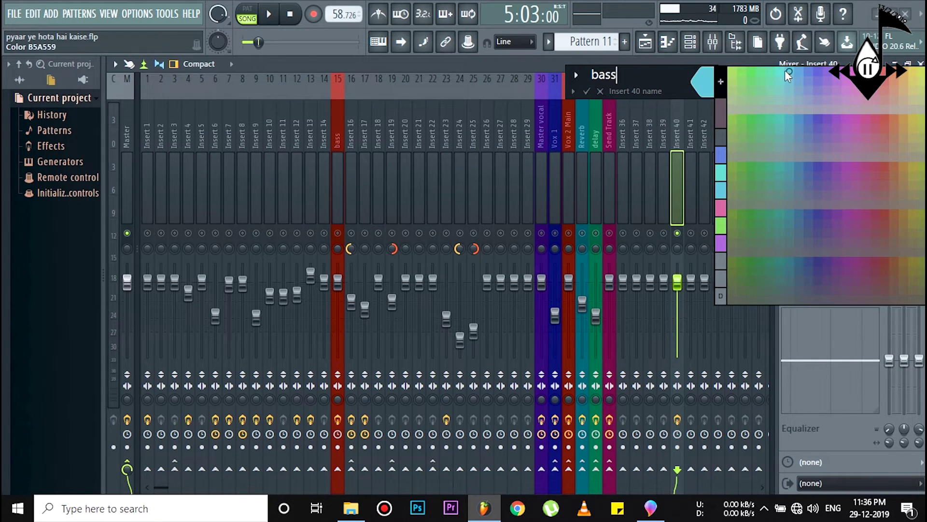
pyautogui.click(782, 71)
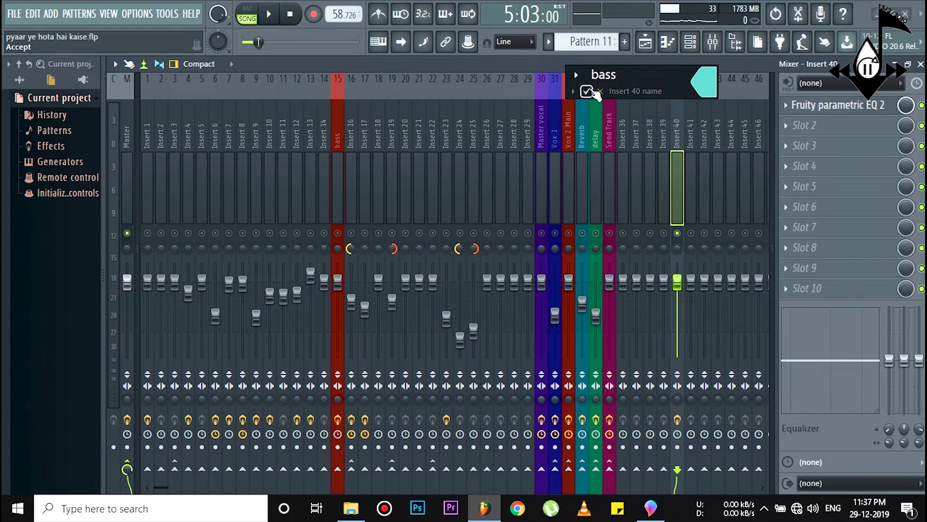
pyautogui.click(587, 91)
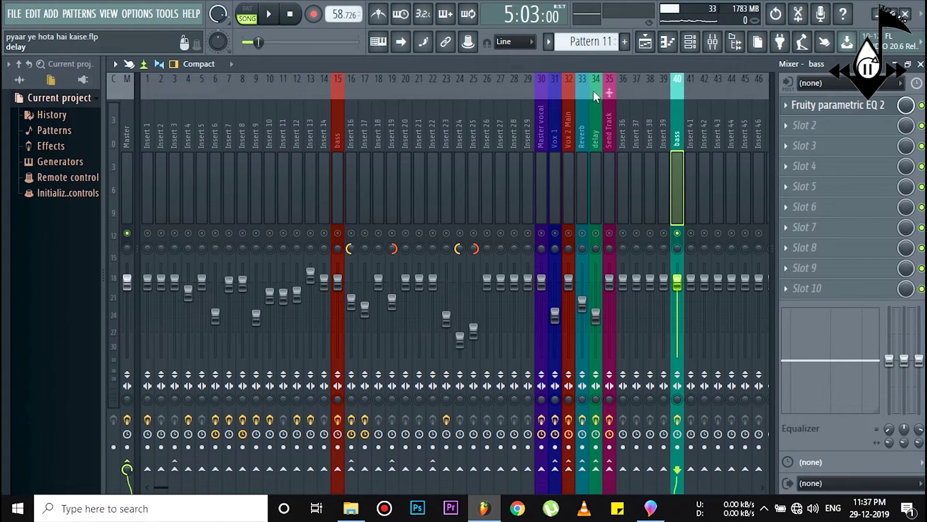
# Step: Rename mixer Insert 41 as sub bass and colour it red
pyautogui.click(692, 140)
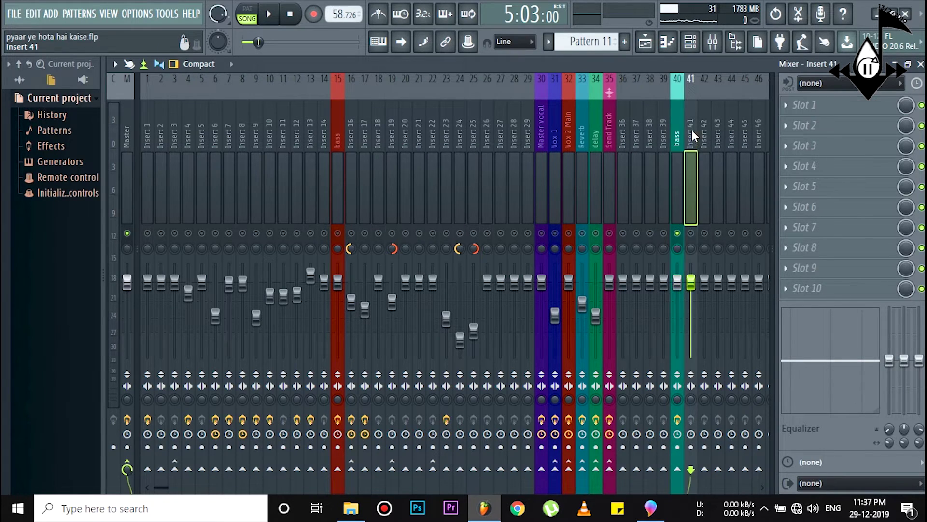
pyautogui.rightClick(691, 129)
pyautogui.click(714, 90)
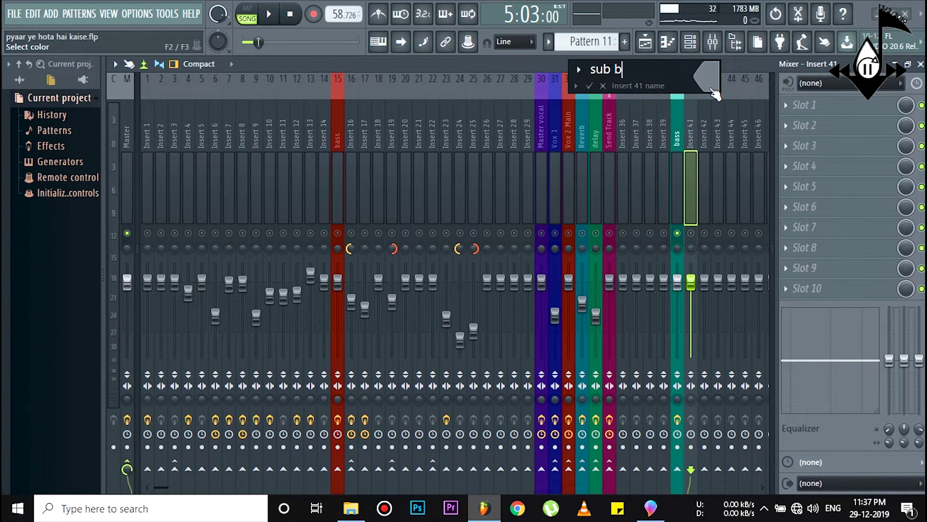
pyautogui.click(712, 91)
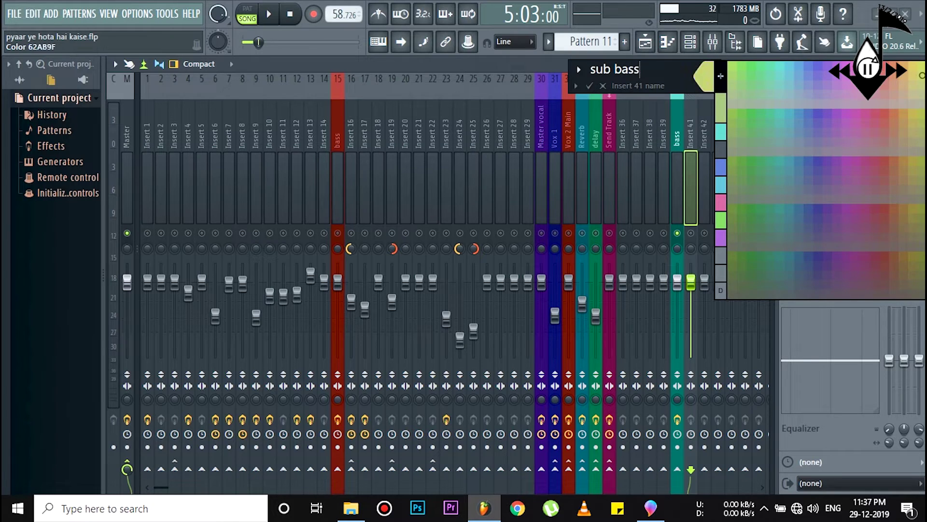
pyautogui.click(725, 78)
pyautogui.click(588, 85)
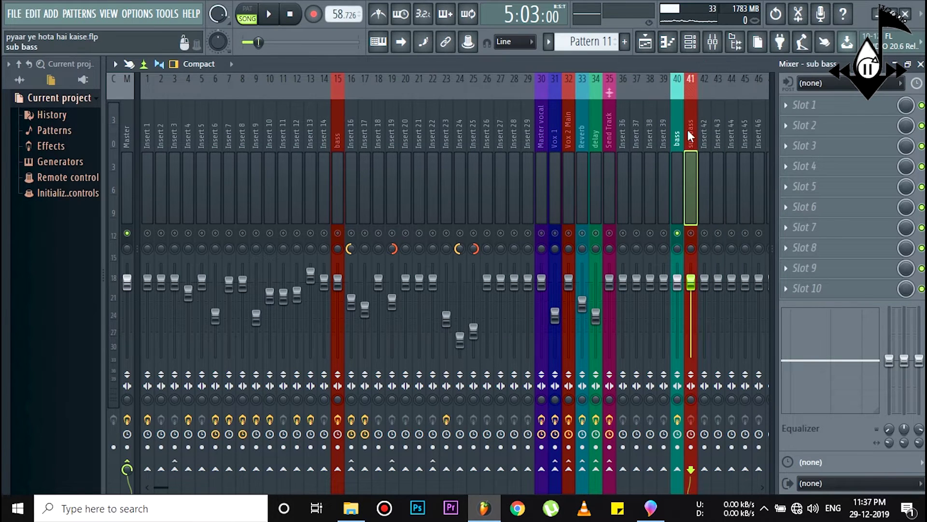
# Step: Solo the sub bass insert and play it briefly
pyautogui.click(692, 234)
pyautogui.press('space')
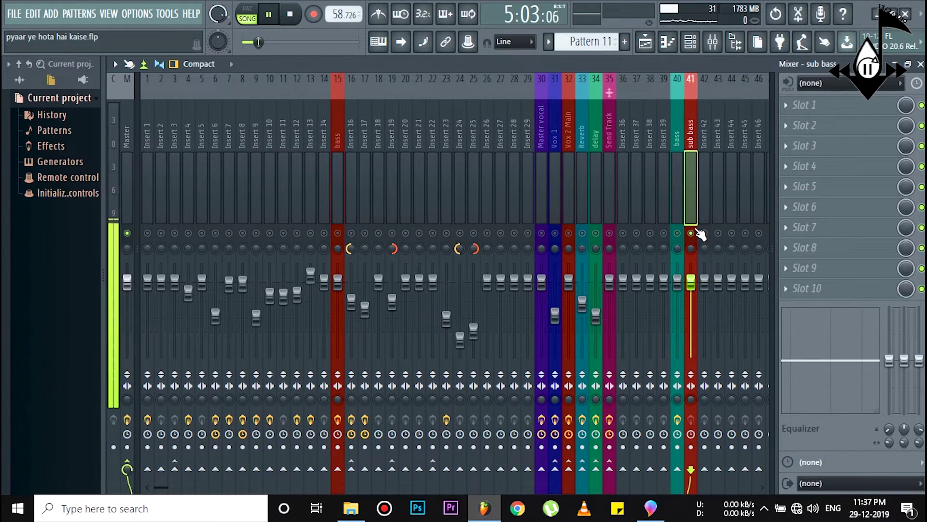
pyautogui.press('space')
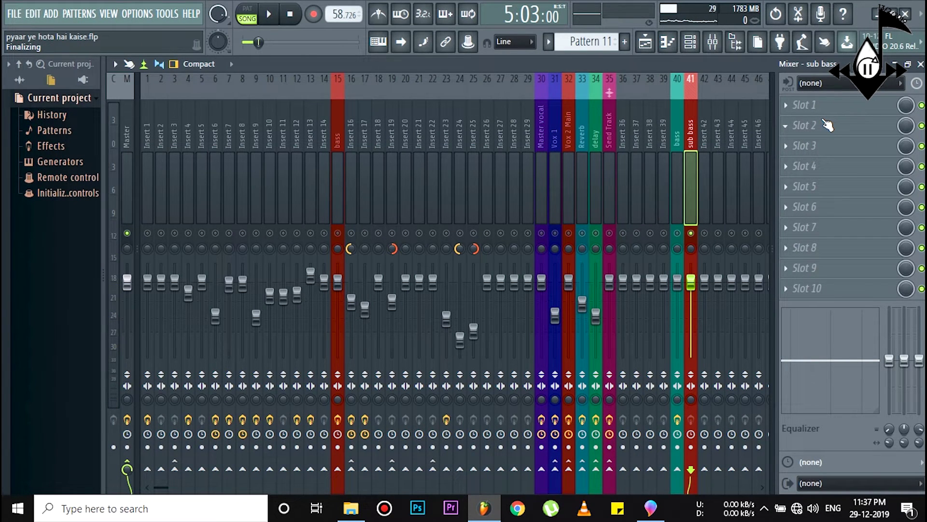
# Step: Add Fruity Parametric EQ 2 to slot 1 of the sub bass insert and enlarge its window
pyautogui.click(810, 103)
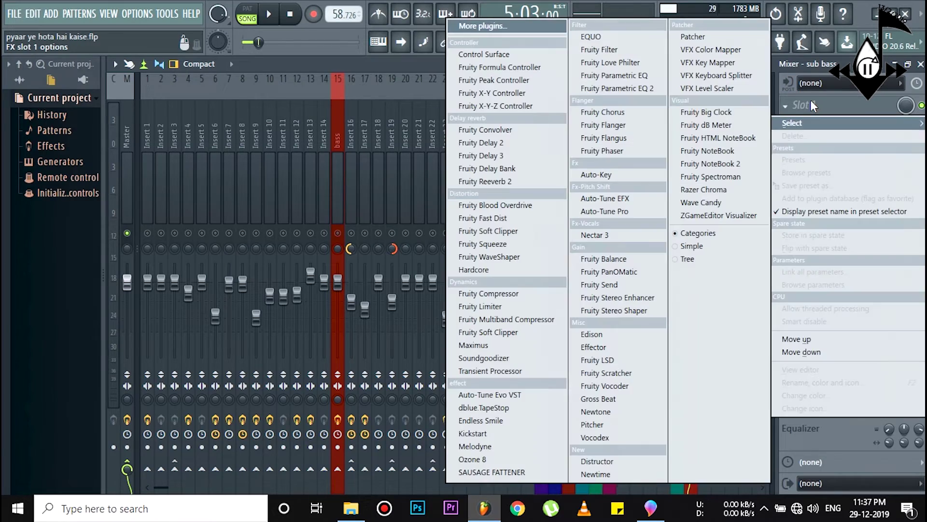
pyautogui.click(655, 91)
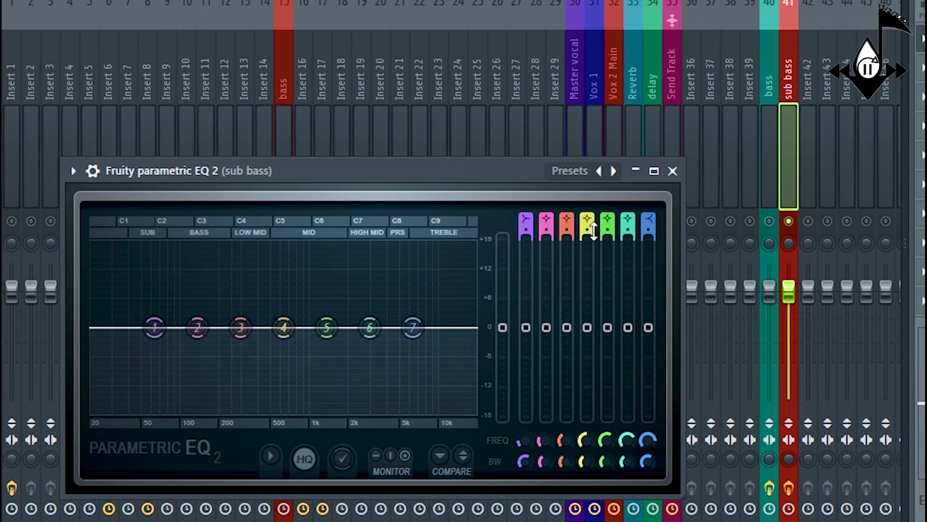
pyautogui.moveTo(62, 160); pyautogui.dragTo(1, 1)
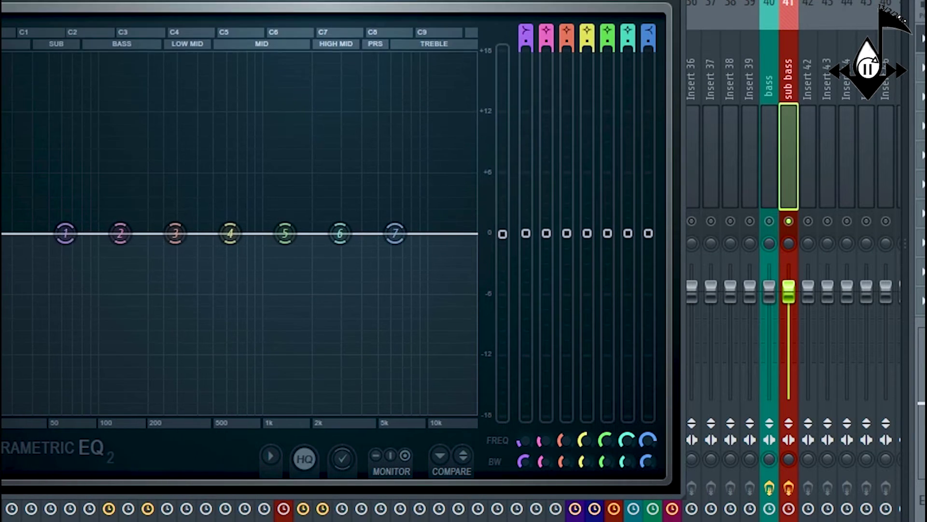
pyautogui.moveTo(129, 0); pyautogui.dragTo(316, 53)
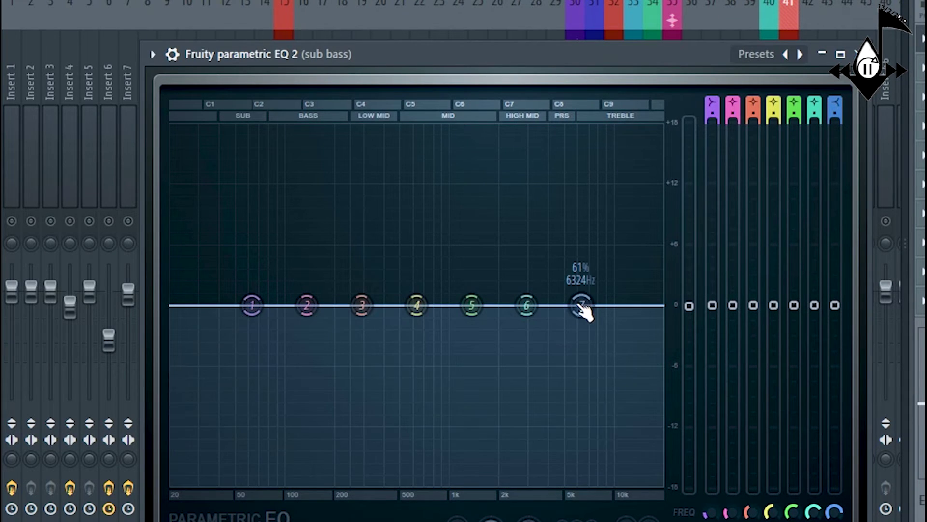
# Step: Apply the LP preset to the sub bass equalizer, lower band 7 to between bands 1 and 2, and boost band 1 about 5.5 dB
pyautogui.click(800, 54)
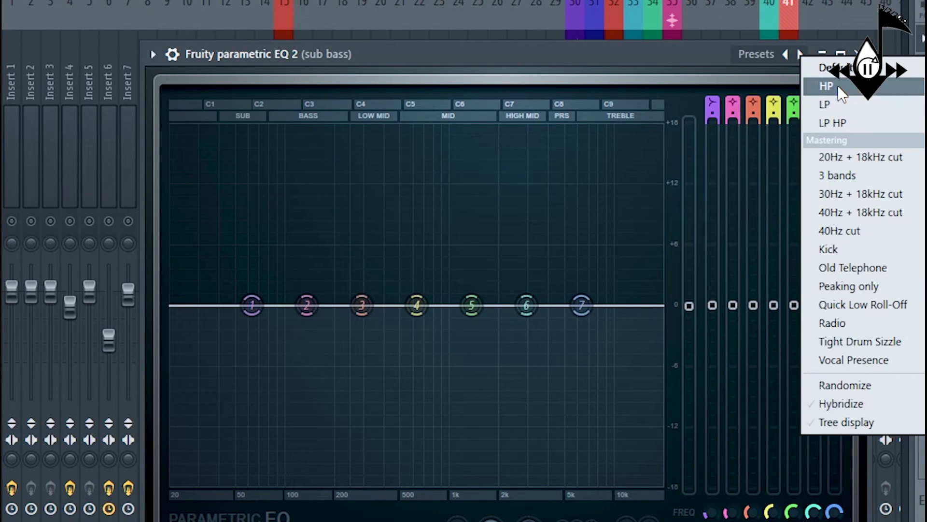
pyautogui.click(826, 104)
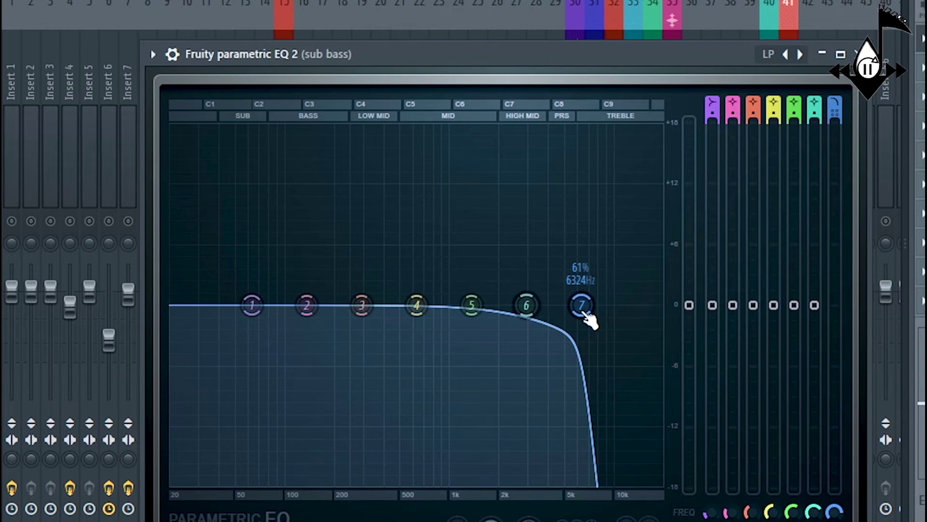
pyautogui.moveTo(575, 305); pyautogui.dragTo(280, 305)
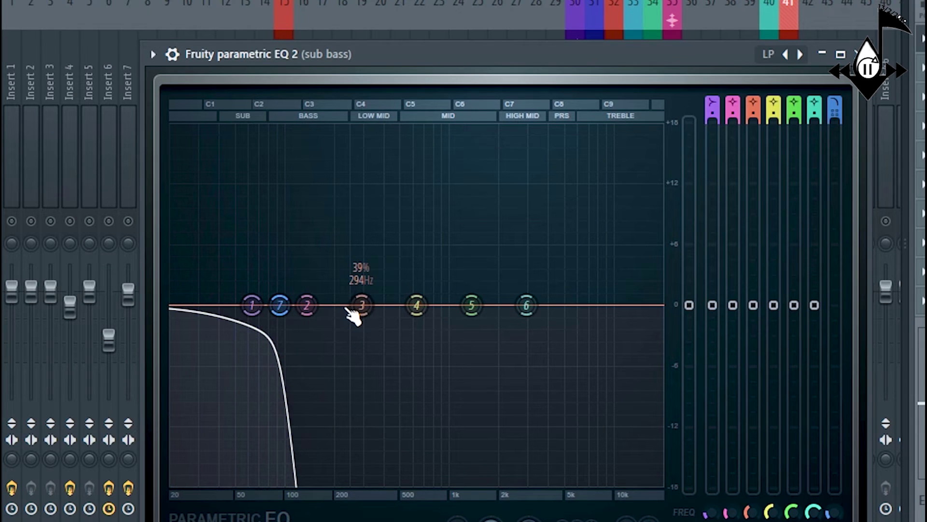
pyautogui.moveTo(252, 314); pyautogui.dragTo(283, 248)
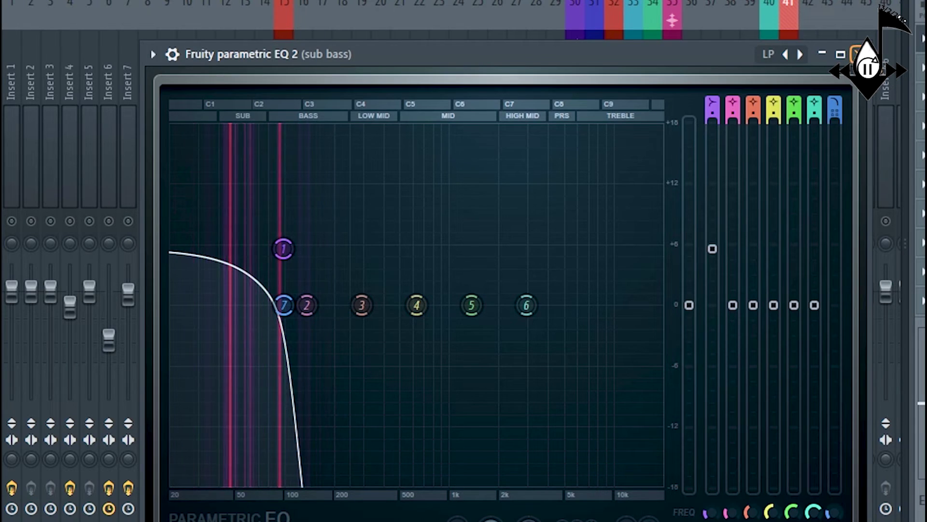
pyautogui.click(856, 53)
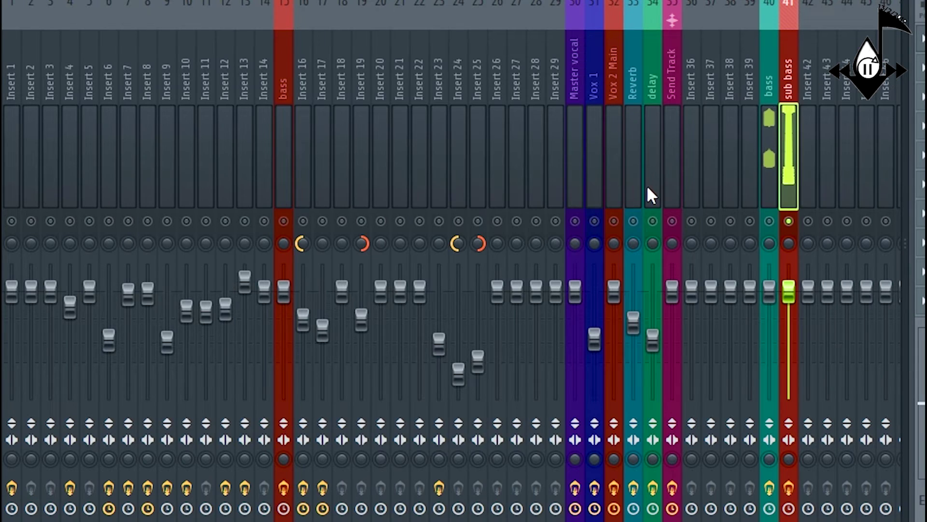
# Step: Solo the bass insert, add SAUSAGE FATTENER to its slot 4, and increase the Fatness
pyautogui.click(769, 202)
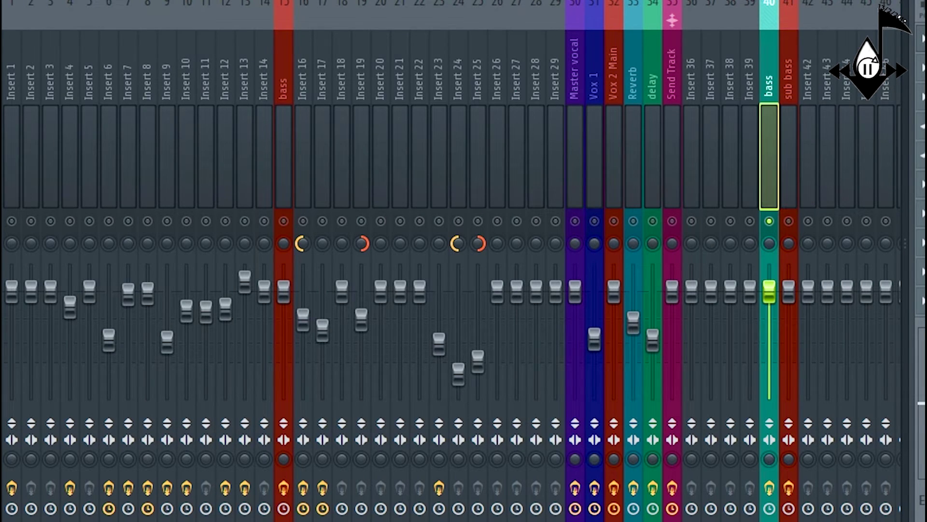
pyautogui.click(923, 127)
pyautogui.moveTo(922, 152)
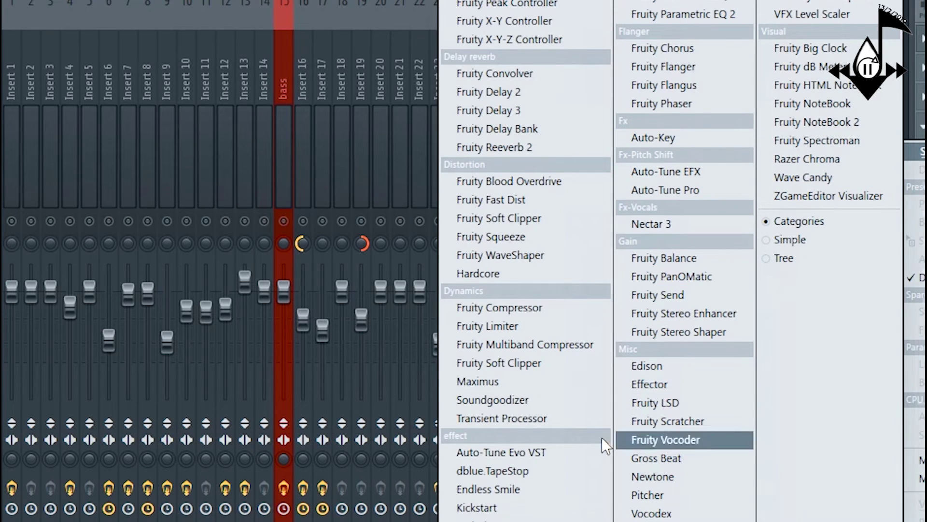
pyautogui.click(499, 516)
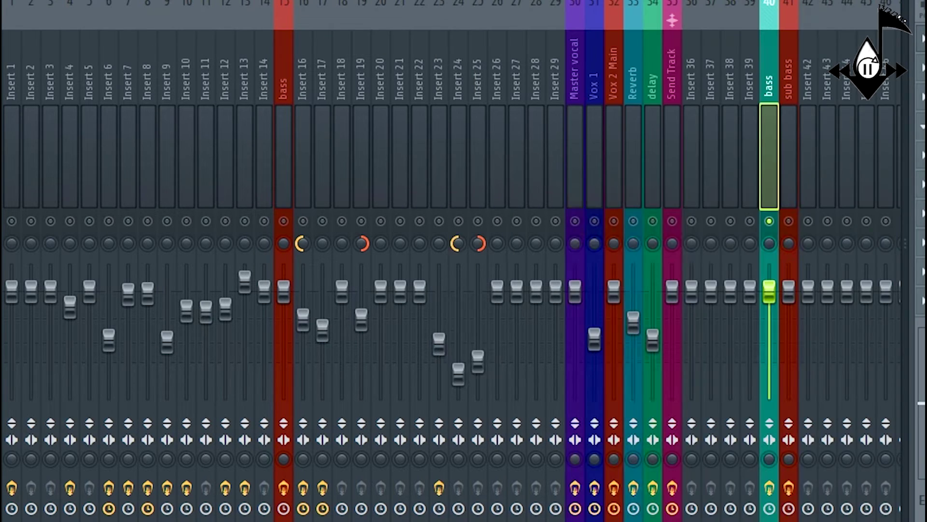
pyautogui.moveTo(454, 352); pyautogui.dragTo(448, 302)
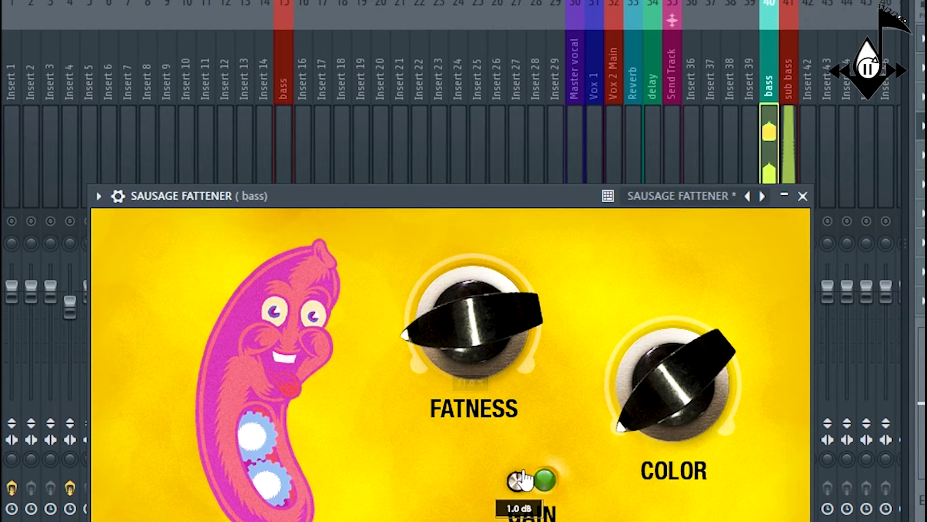
# Step: Close SAUSAGE FATTENER and lower the volume fader of the bass insert in two small moves
pyautogui.click(803, 196)
pyautogui.moveTo(780, 291); pyautogui.dragTo(779, 302)
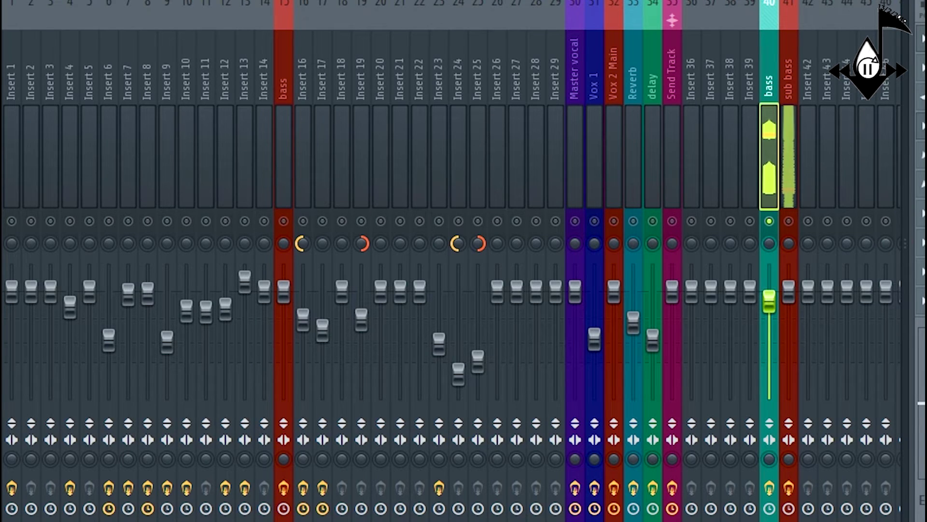
pyautogui.moveTo(770, 302); pyautogui.dragTo(770, 317)
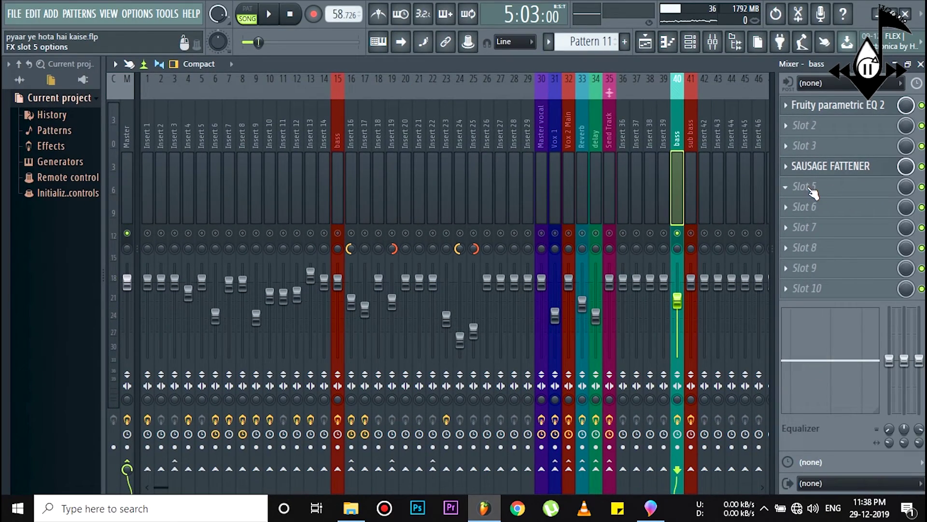
# Step: Add Fruity Stereo Shaper to slot 5 of the bass insert, apply its Phaser 2 preset, and close its window
pyautogui.click(816, 189)
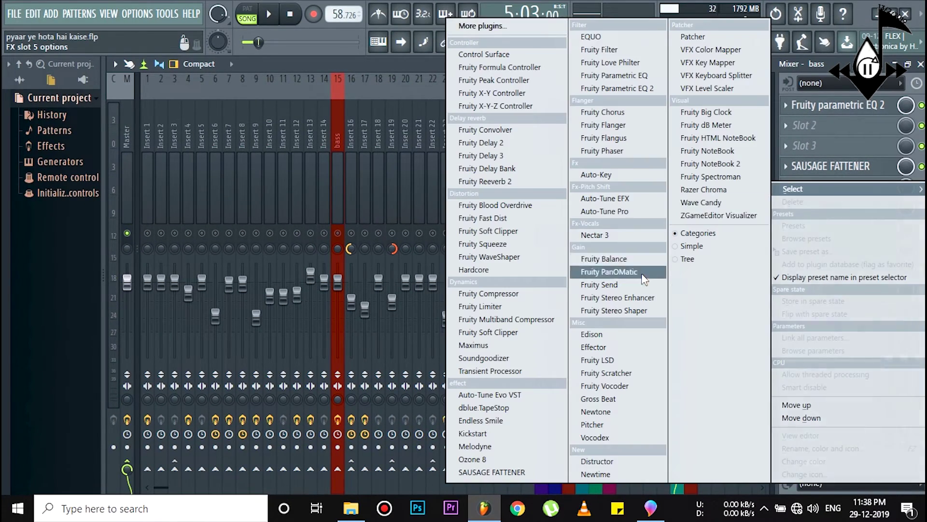
pyautogui.click(617, 310)
pyautogui.click(373, 233)
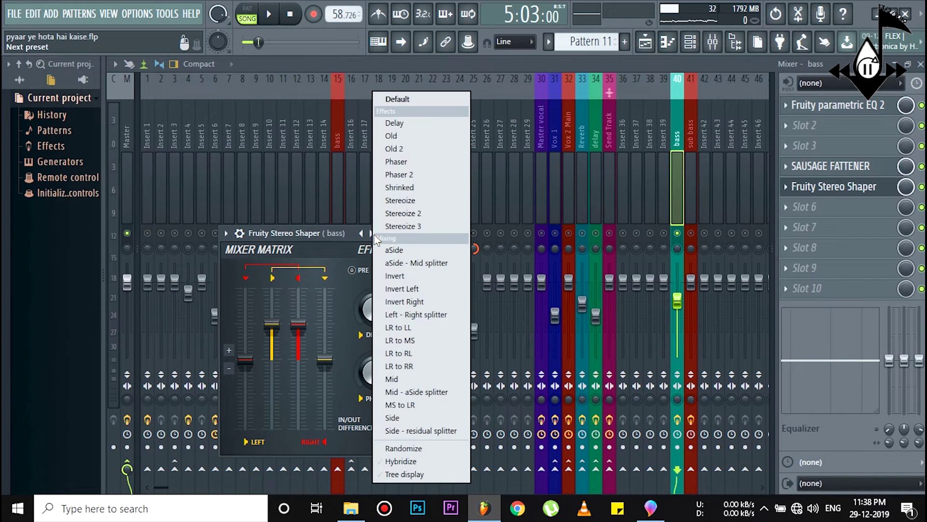
pyautogui.click(405, 175)
pyautogui.click(402, 233)
# Step: Play the soloed bass and raise the bass insert's volume fader to about -2.5 dB
pyautogui.press('space')
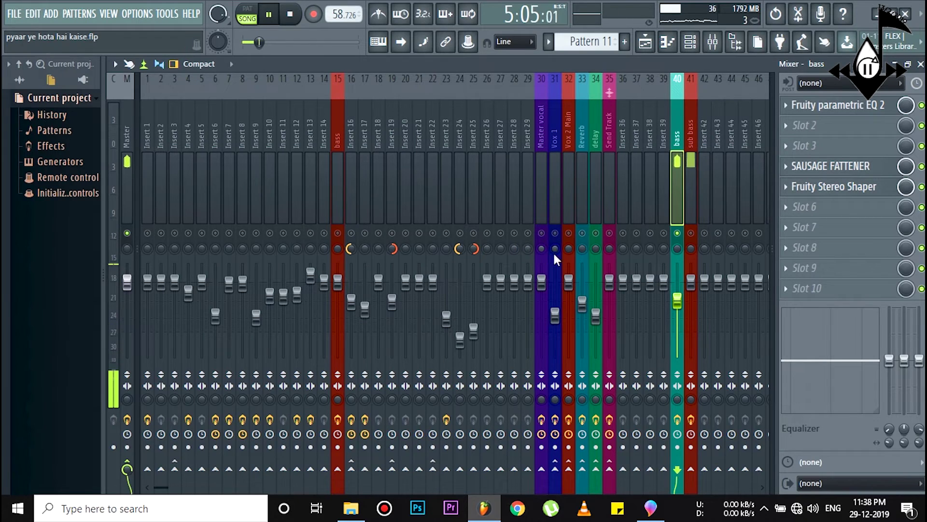
pyautogui.moveTo(677, 301); pyautogui.dragTo(677, 294)
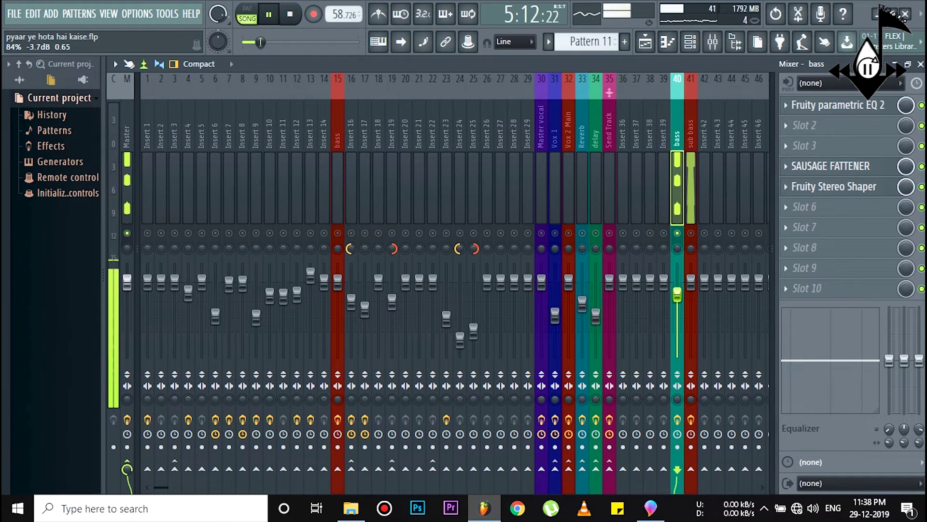
pyautogui.press('space')
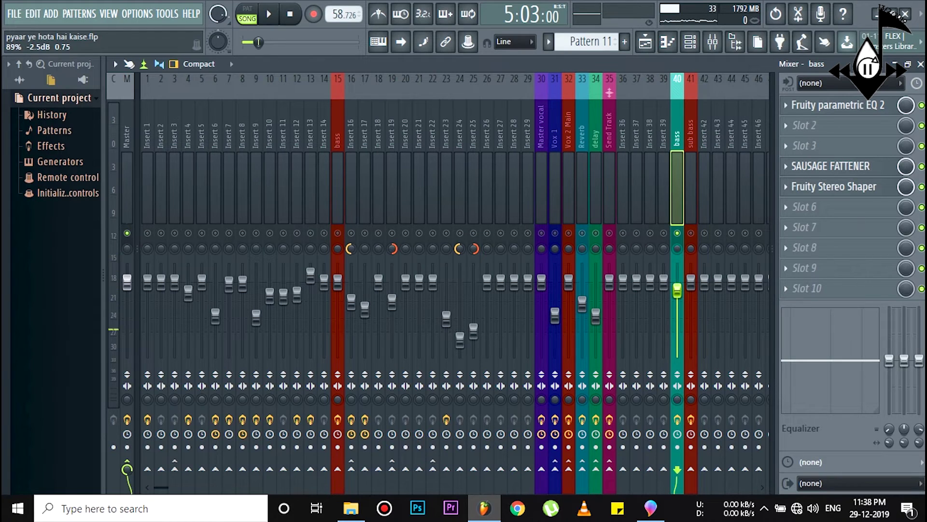
pyautogui.press('space')
pyautogui.press('space')
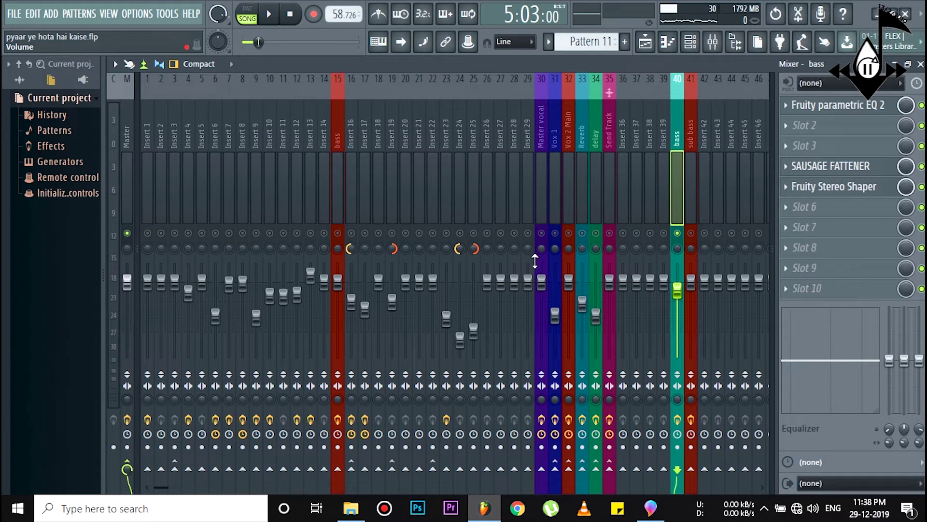
# Step: Solo the sub bass insert and play it briefly on its own
pyautogui.click(694, 204)
pyautogui.press('space')
pyautogui.press('space')
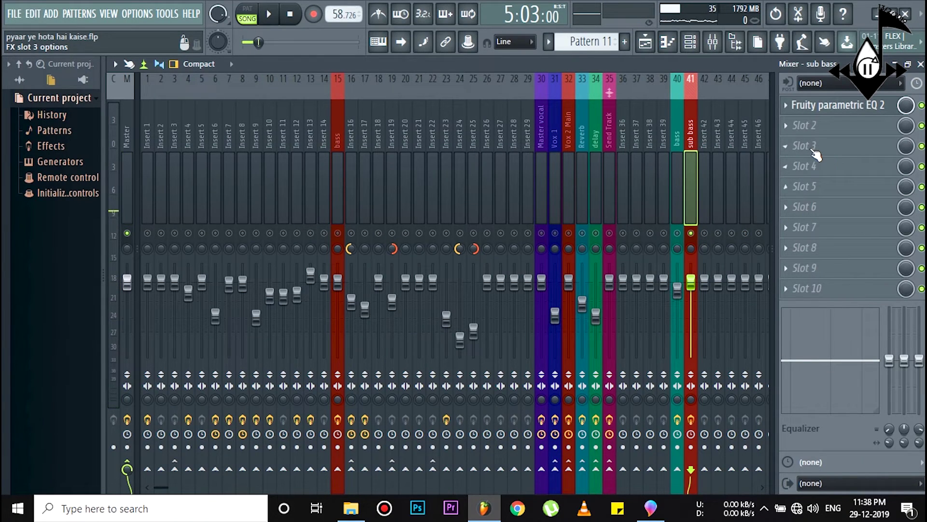
# Step: Add Soundgoodizer to slot 3 of the sub bass insert, choose mode C, and reduce the amount to a small setting during playback
pyautogui.click(812, 147)
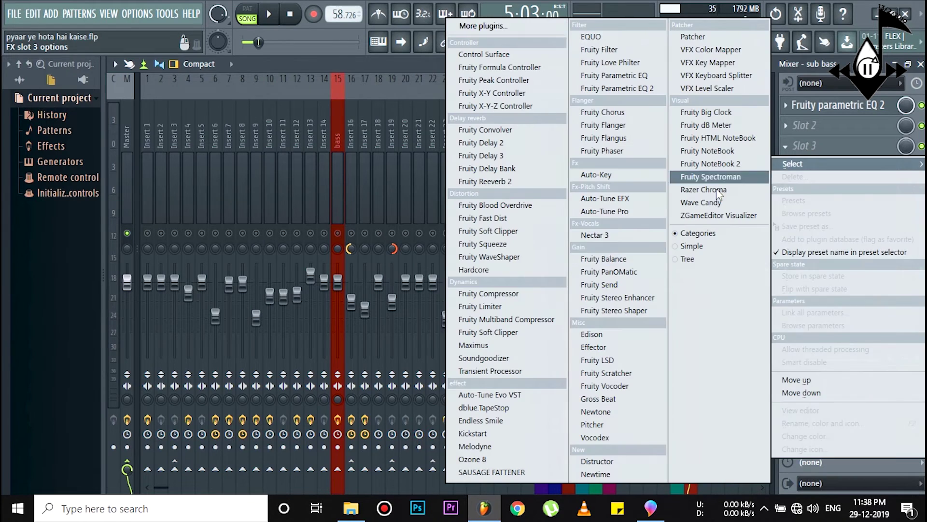
pyautogui.click(498, 358)
pyautogui.press('space')
pyautogui.click(307, 408)
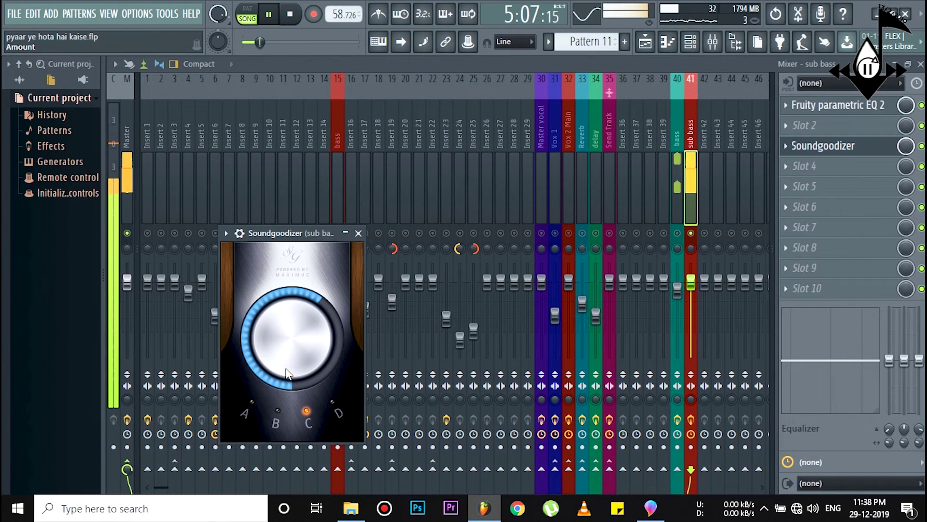
pyautogui.moveTo(263, 389); pyautogui.dragTo(263, 425)
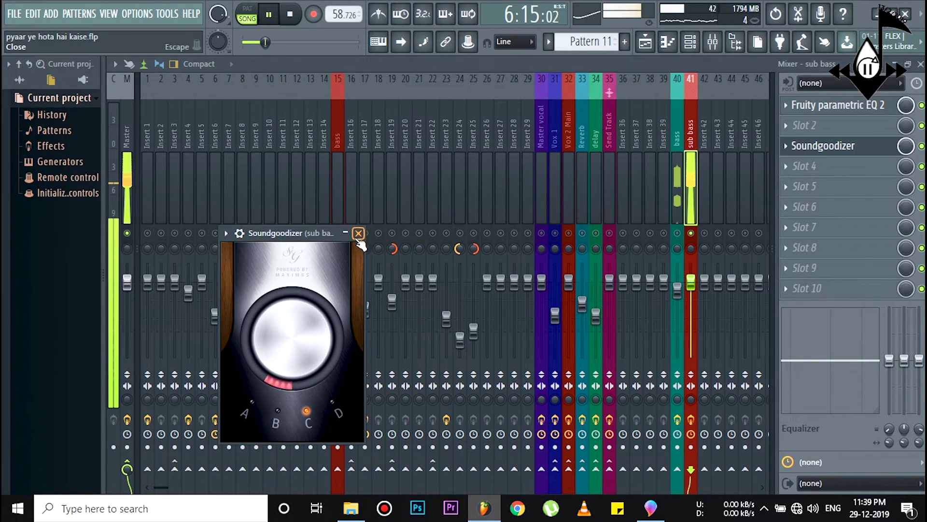
pyautogui.click(358, 234)
pyautogui.press('space')
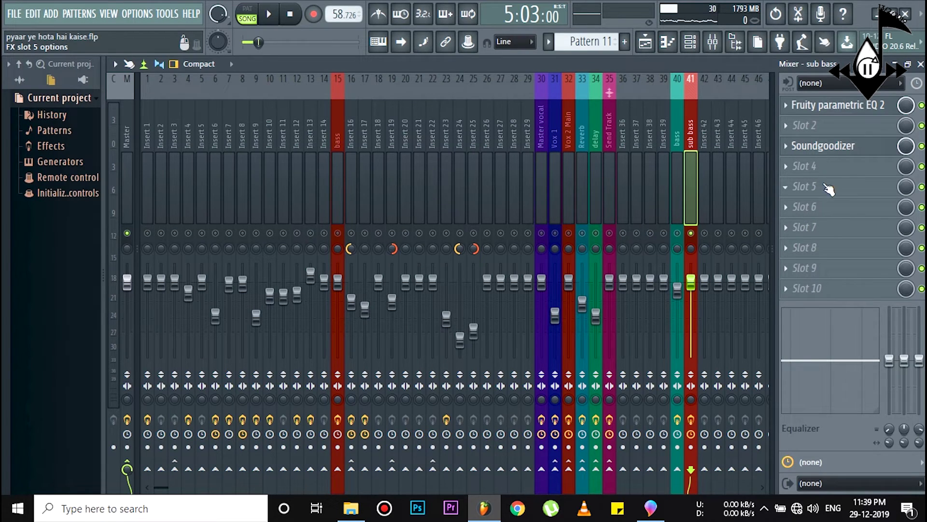
# Step: Lower the sub bass insert's volume fader to about -1.6 dB while auditioning the layer
pyautogui.press('space')
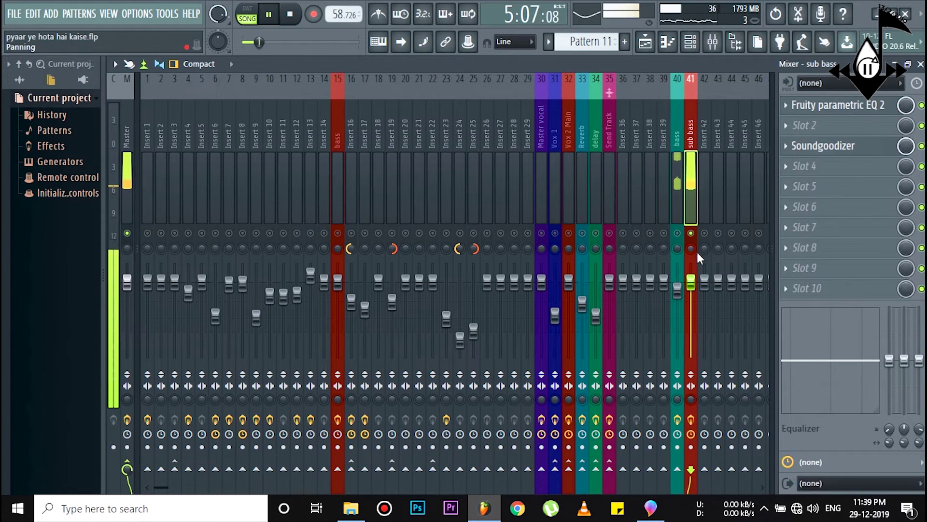
pyautogui.press('space')
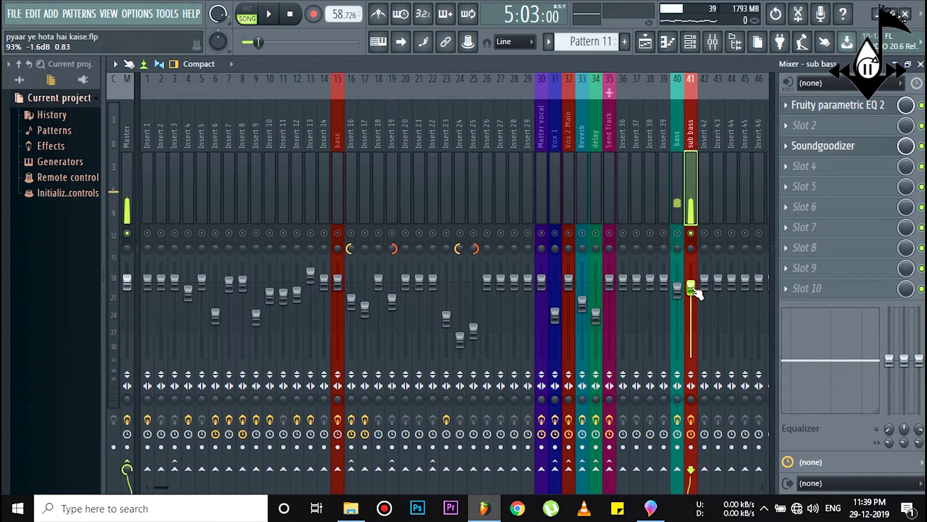
pyautogui.press('space')
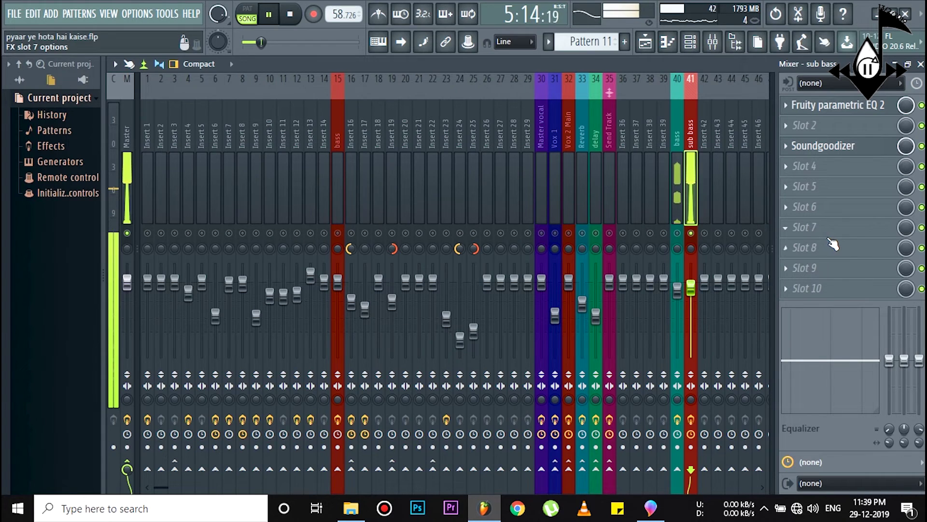
pyautogui.press('space')
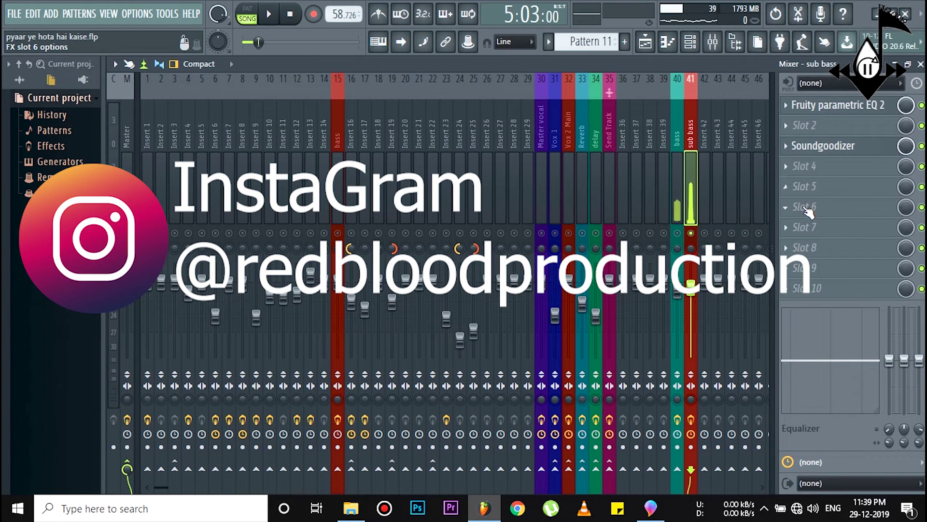
# Step: Add Fruity Stereo Shaper to slot 6 of the sub bass insert and apply a preset that offsets delay and phase
pyautogui.click(811, 208)
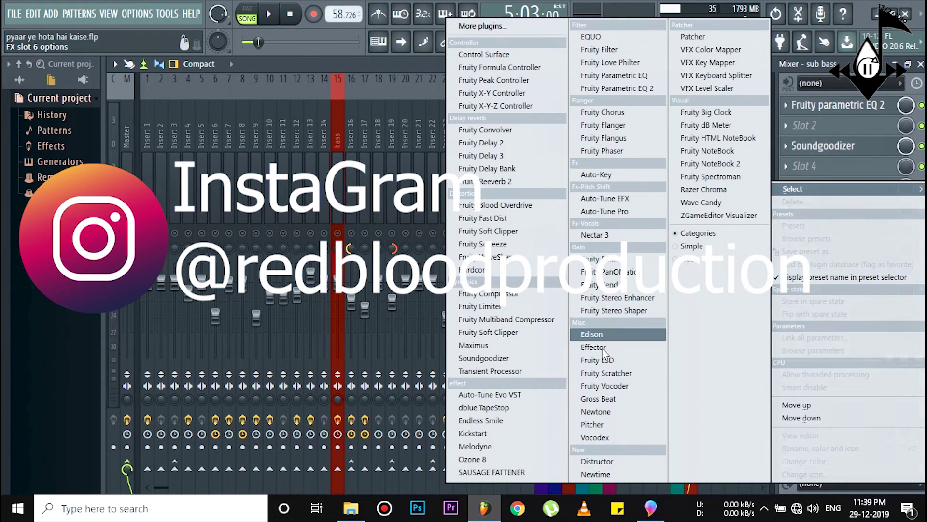
pyautogui.click(628, 311)
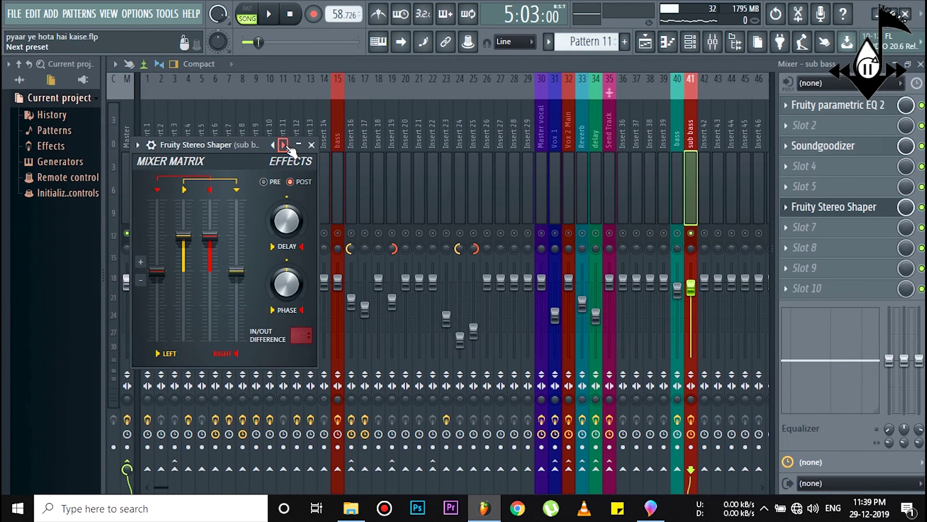
pyautogui.rightClick(289, 147)
pyautogui.click(315, 226)
pyautogui.press('space')
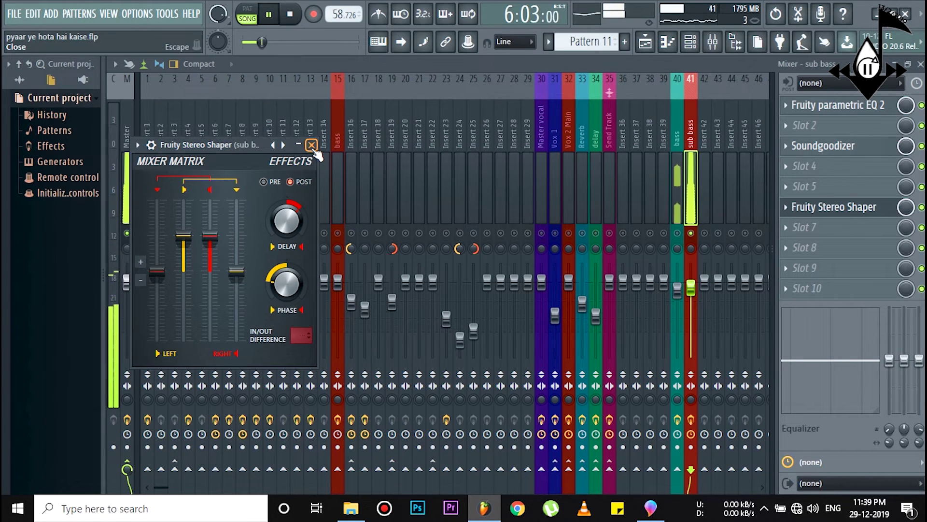
pyautogui.click(311, 146)
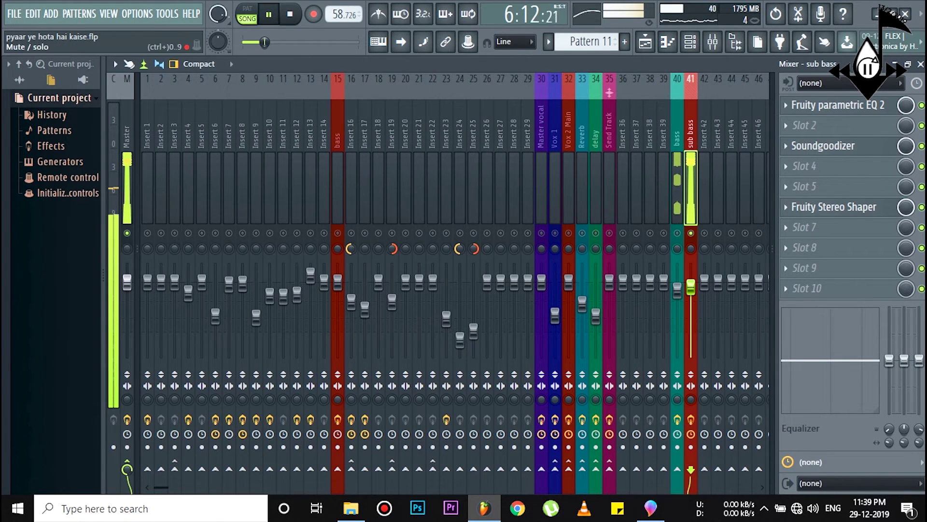
# Step: Reduce the mix level of Fruity Stereo Shaper on the sub bass insert to about 77% while auditioning it
pyautogui.press('space')
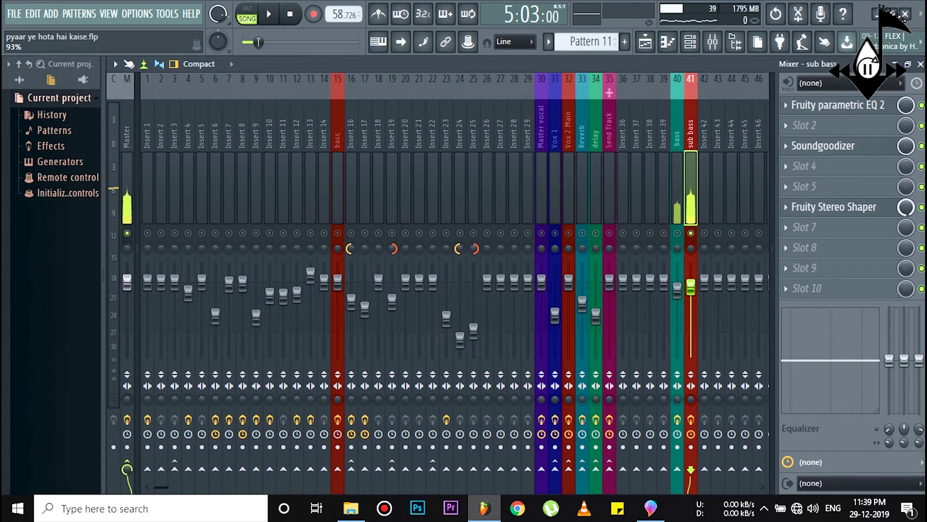
pyautogui.press('space')
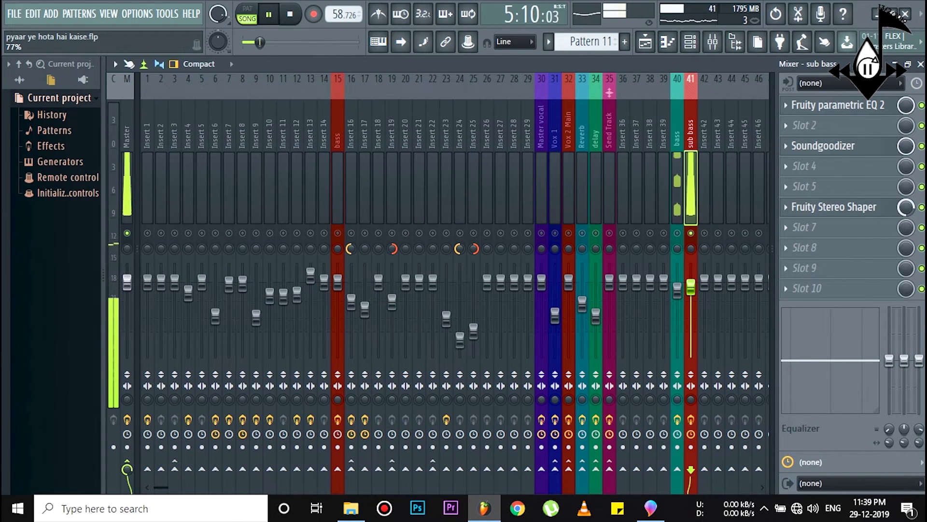
pyautogui.press('space')
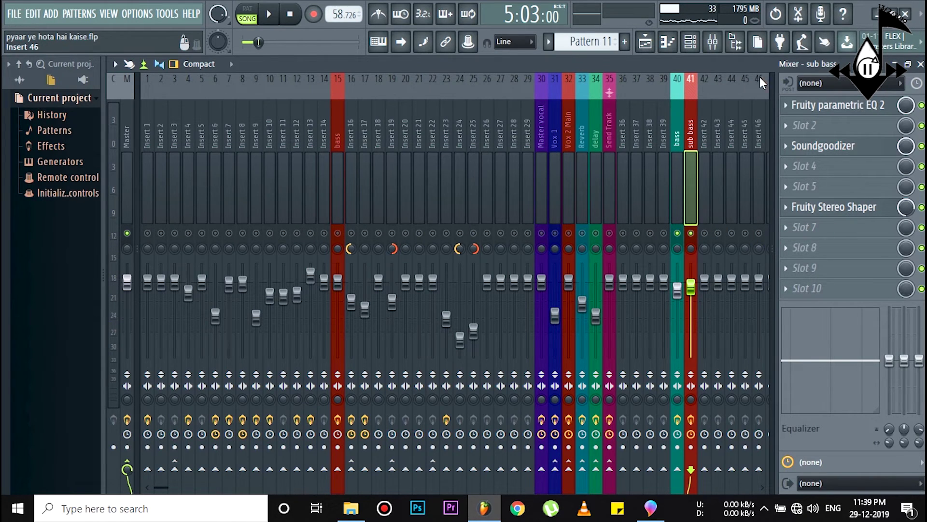
# Step: Play the bass and sub bass inserts together and lower the bass fader to about -5.9 dB
pyautogui.press('space')
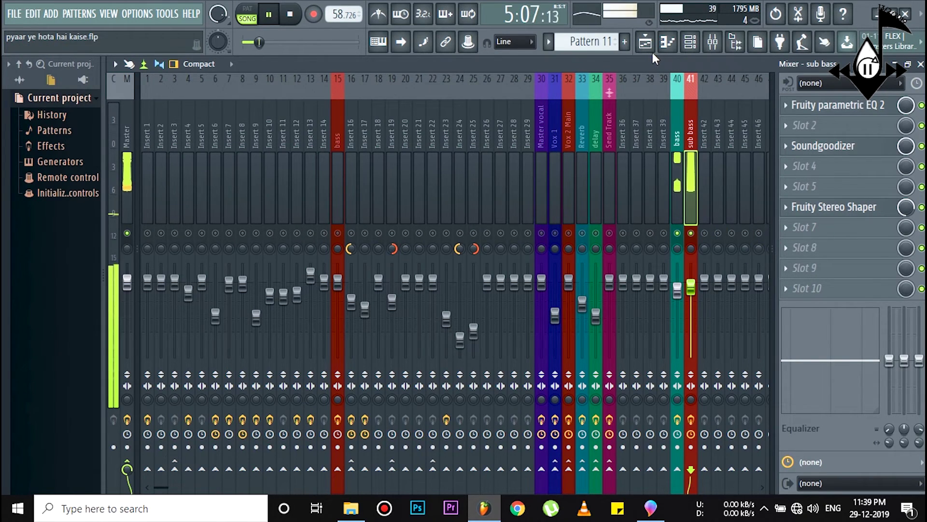
pyautogui.click(663, 52)
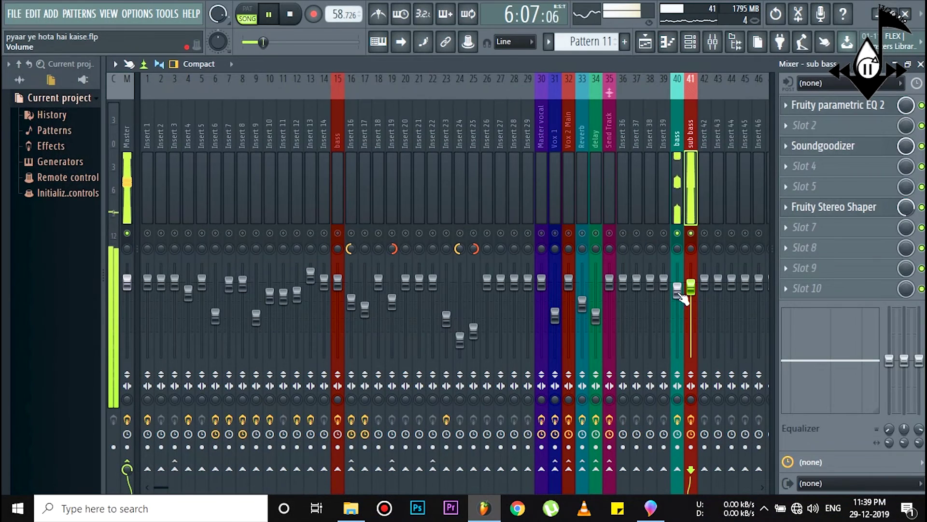
pyautogui.moveTo(678, 296); pyautogui.dragTo(679, 307)
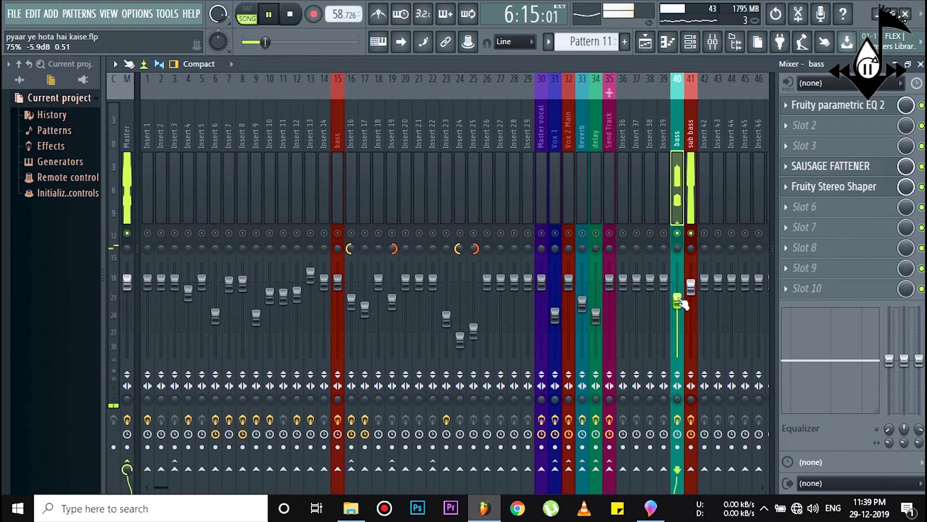
# Step: Stop playback and unsolo Track 12 in the playlist so all tracks are active
pyautogui.click(647, 45)
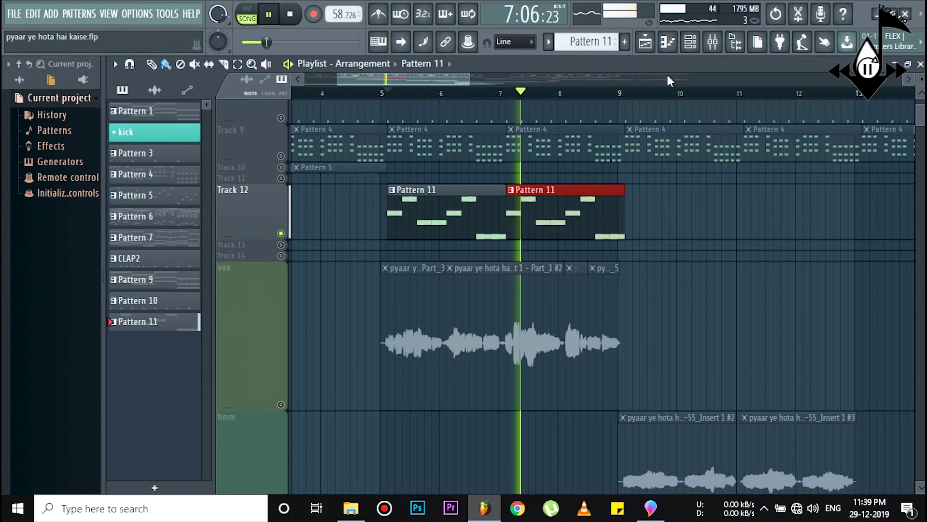
pyautogui.press('space')
pyautogui.rightClick(280, 233)
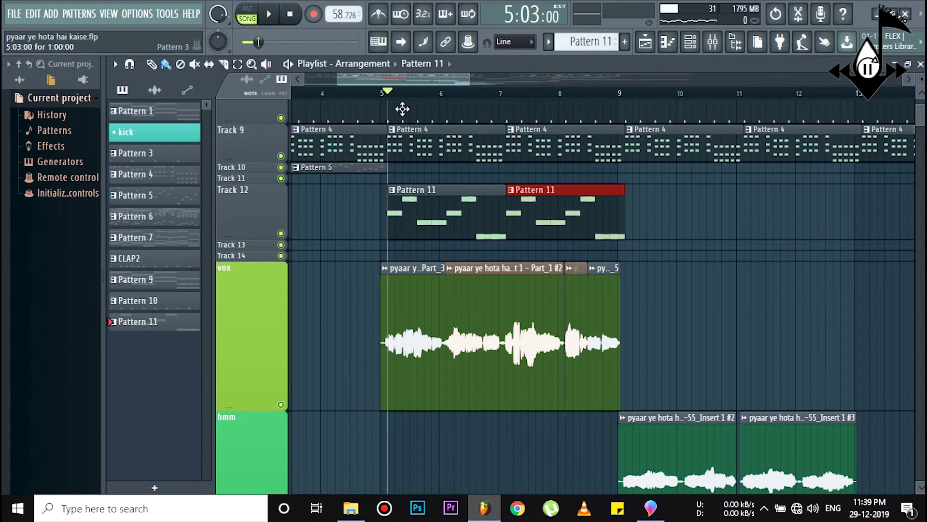
# Step: Place Pattern 11 clips on Track 12 from the start of the song up to the existing ones and play from the beginning
pyautogui.moveTo(387, 94); pyautogui.dragTo(366, 96)
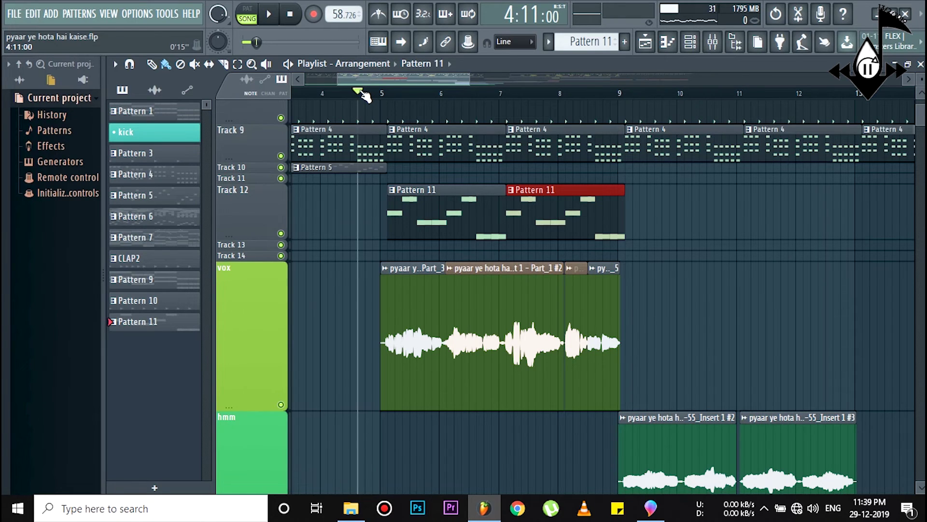
pyautogui.press('space')
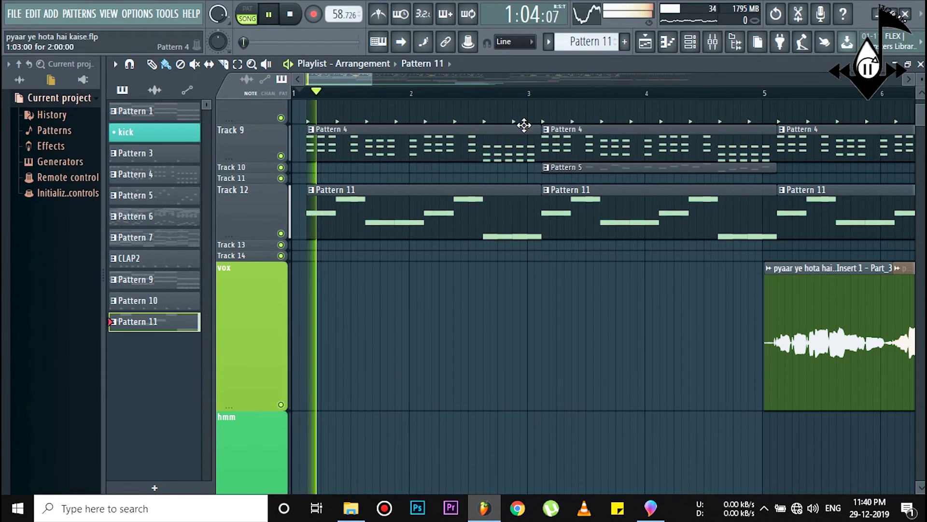
# Step: Lower the volume faders of the bass and sub bass inserts further against the full mix
pyautogui.scroll(-10, 517, 96)
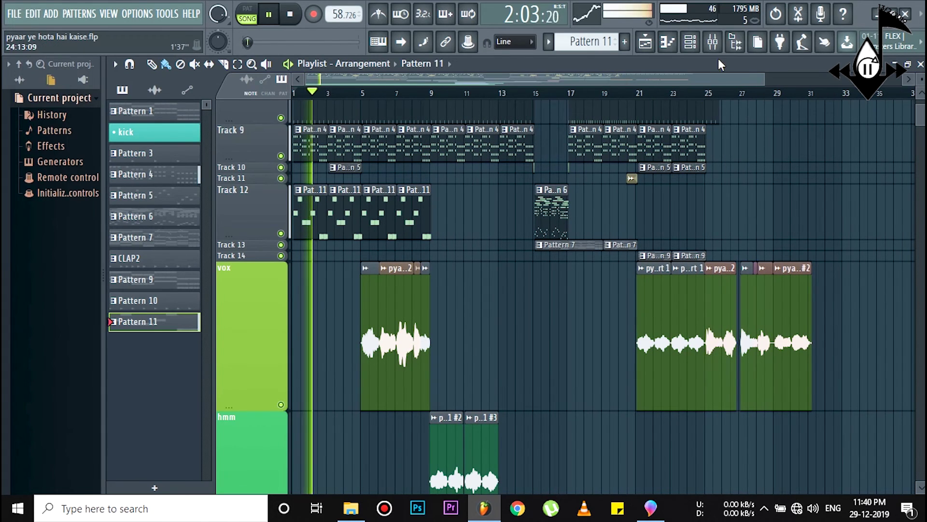
pyautogui.click(712, 43)
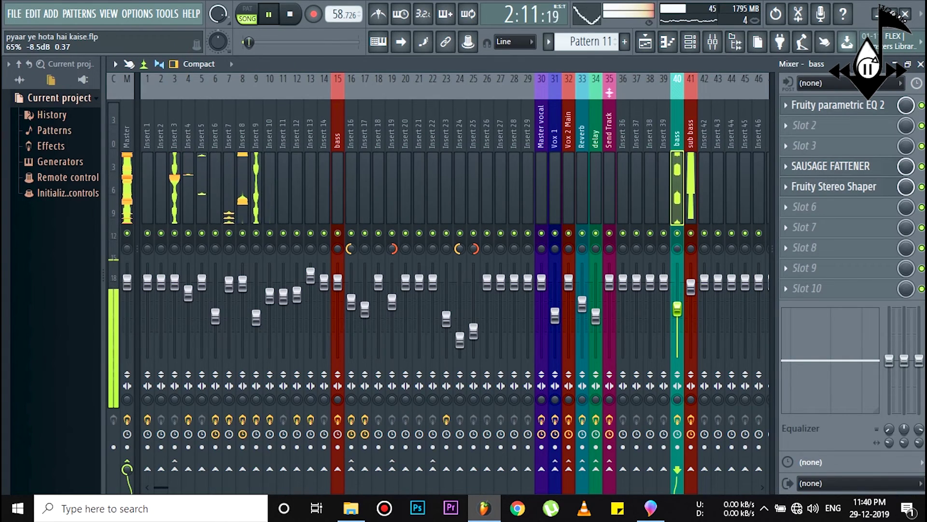
pyautogui.moveTo(691, 286); pyautogui.dragTo(678, 318)
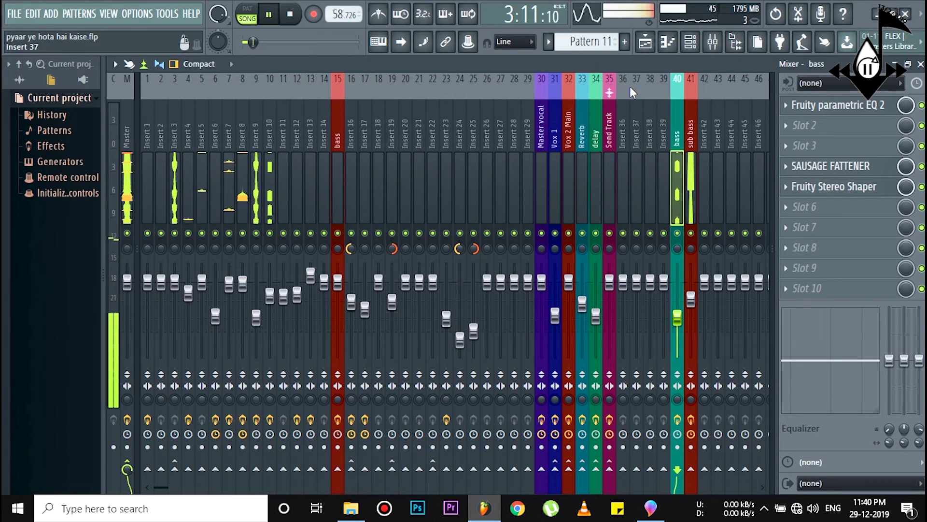
# Step: Check the arrangement in the playlist during playback, and slightly raise the sub bass and bass faders in the mixer
pyautogui.click(646, 43)
pyautogui.scroll(5, 360, 145)
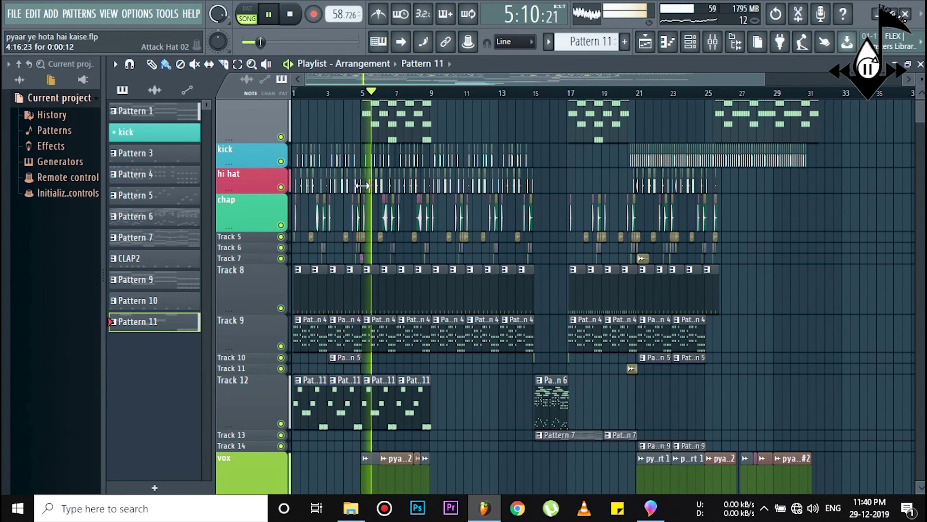
pyautogui.press('F9')
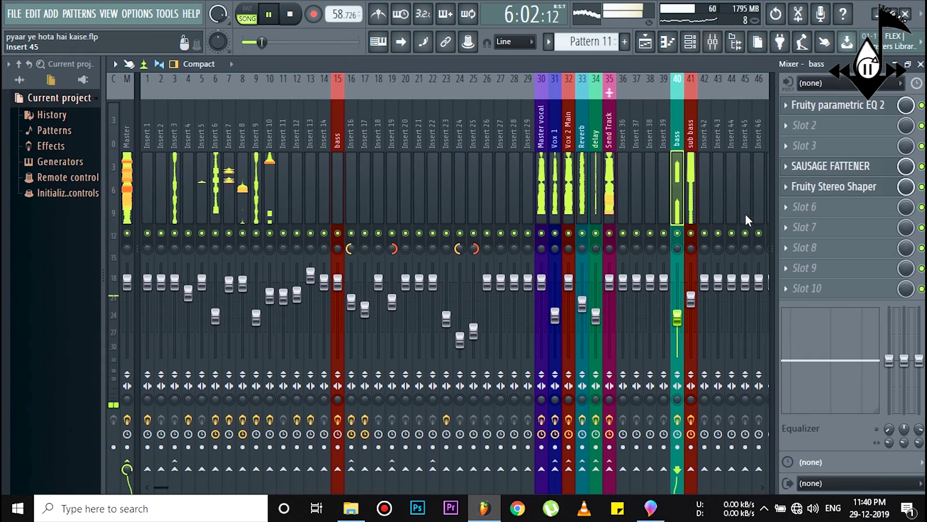
pyautogui.click(688, 299)
pyautogui.click(678, 316)
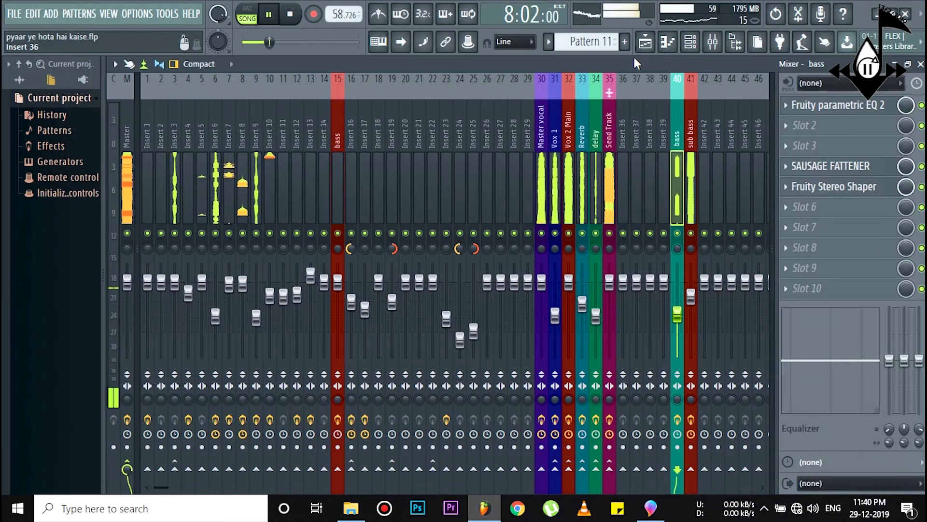
# Step: Extend the bass part on Track 12 in the playlist with two more Pattern 11 clips from bar 9 to bar 13
pyautogui.click(645, 42)
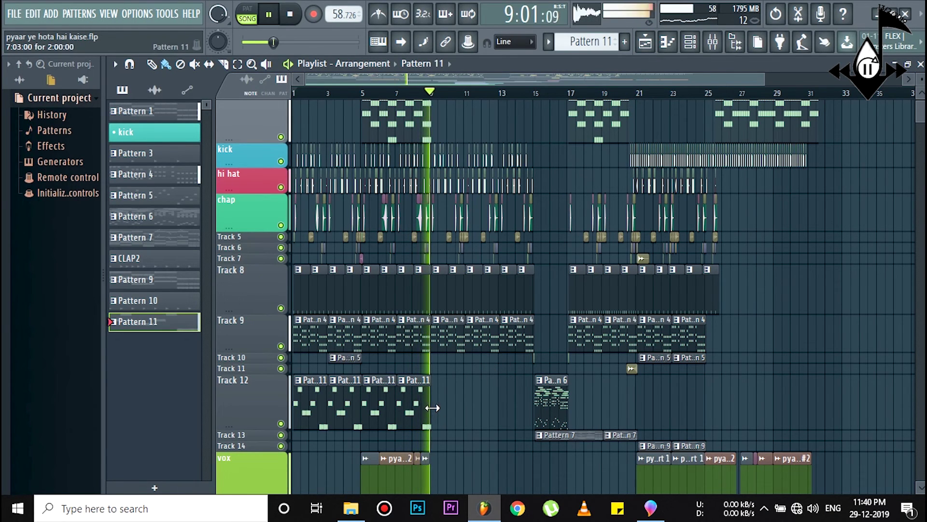
pyautogui.scroll(5, 440, 93)
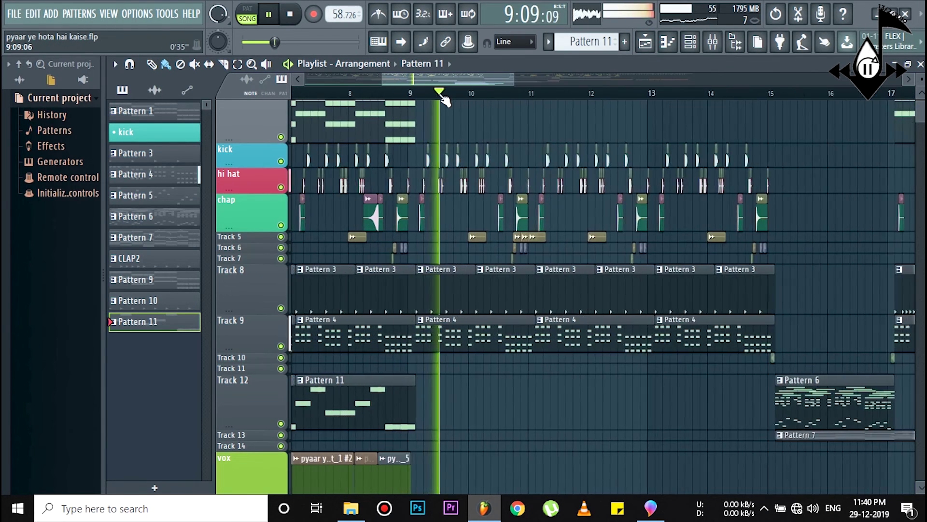
pyautogui.moveTo(397, 407)
pyautogui.mouseDown()
pyautogui.moveTo(799, 408)
pyautogui.moveTo(727, 410)
pyautogui.mouseUp()
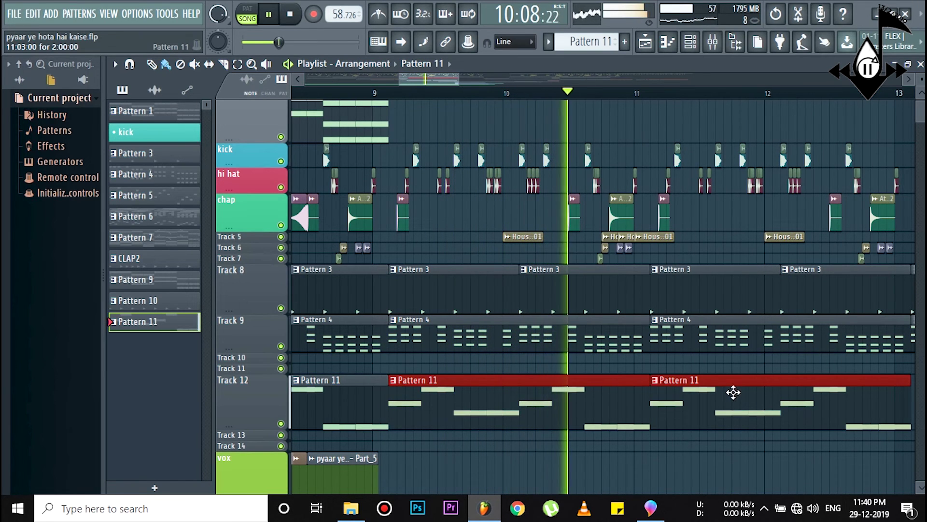
# Step: Check the arrangement against the vox and hmm tracks during playback up to about bar 15, and stop the playback
pyautogui.scroll(-4, 593, 95)
pyautogui.scroll(-3, 593, 94)
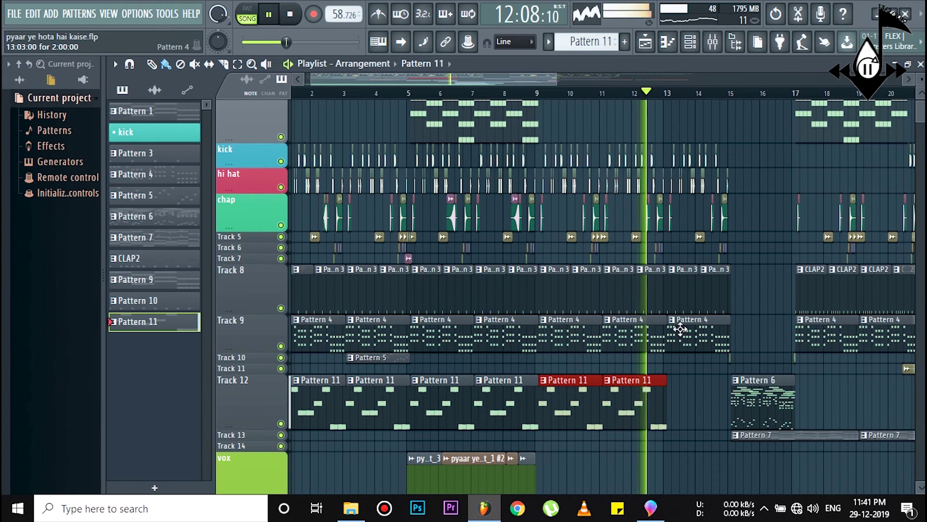
pyautogui.scroll(-4, 685, 361)
pyautogui.scroll(-2, 685, 361)
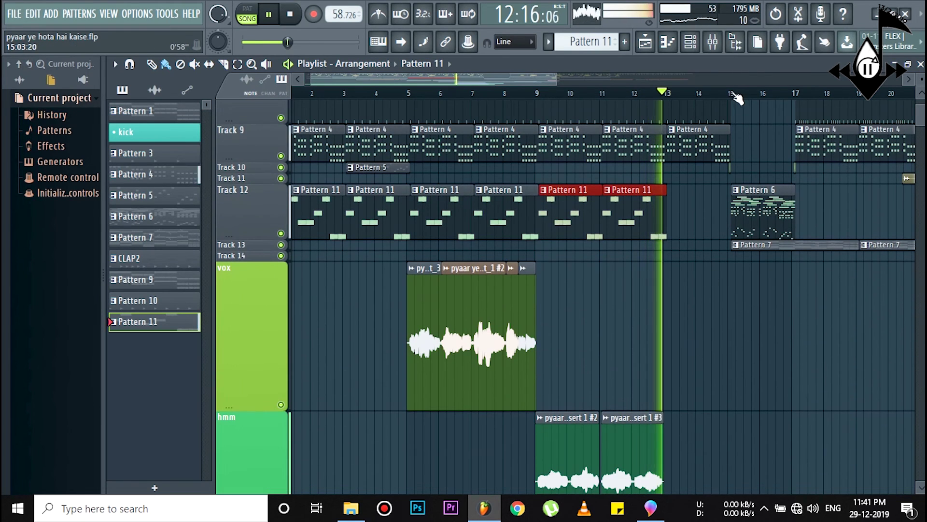
pyautogui.moveTo(472, 82); pyautogui.dragTo(525, 86)
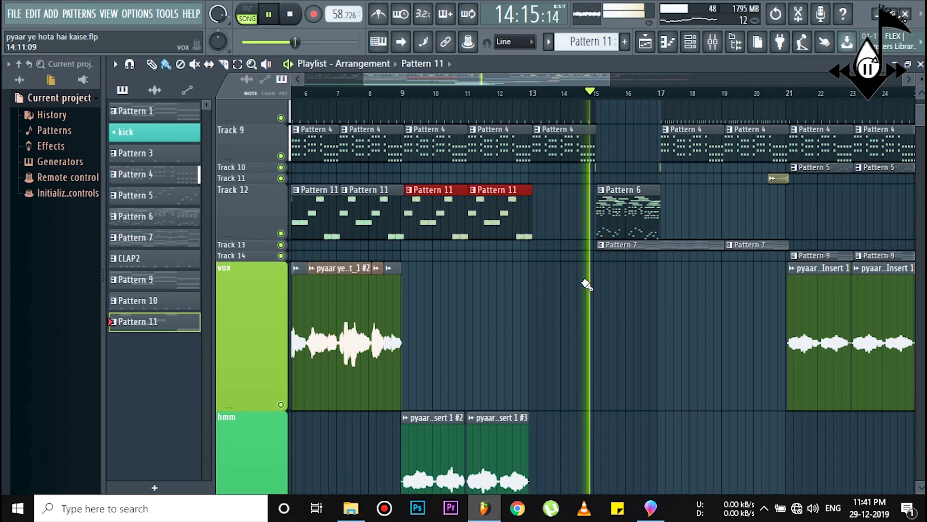
pyautogui.press('space')
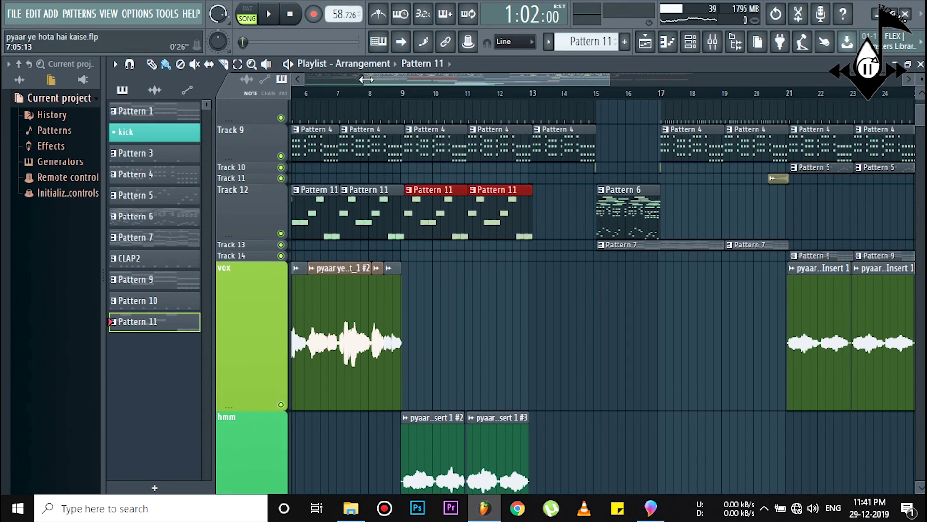
# Step: Rename playlist Track 12 as "bass" and give it a pinkish-red colour
pyautogui.moveTo(365, 79); pyautogui.dragTo(299, 80)
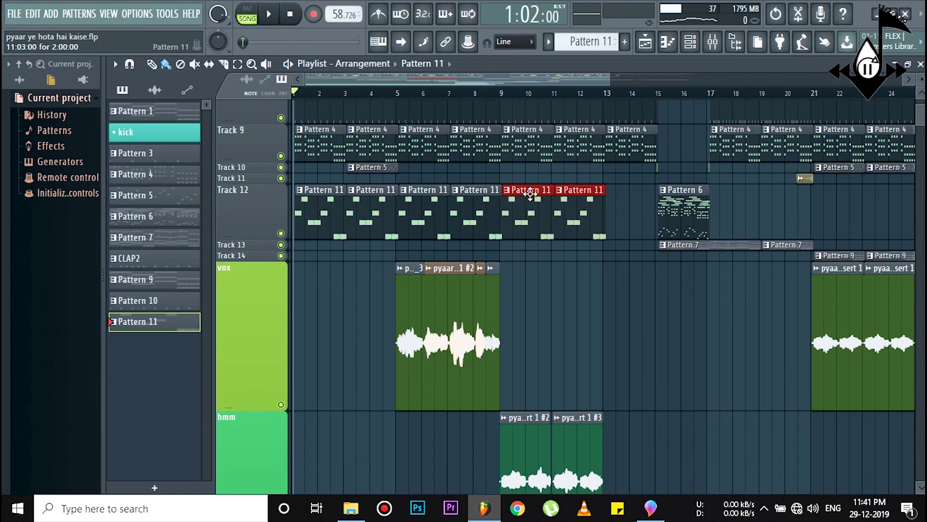
pyautogui.rightClick(243, 211)
pyautogui.click(287, 190)
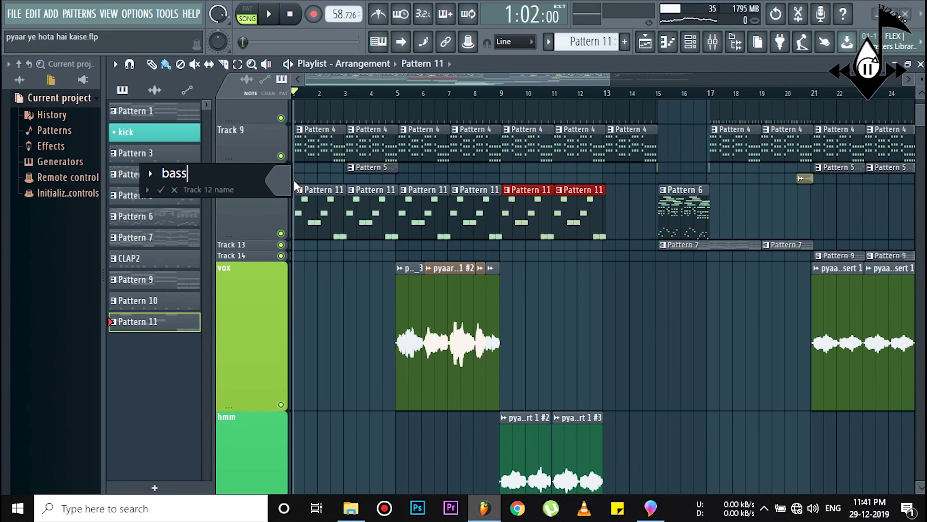
pyautogui.click(279, 185)
pyautogui.click(452, 170)
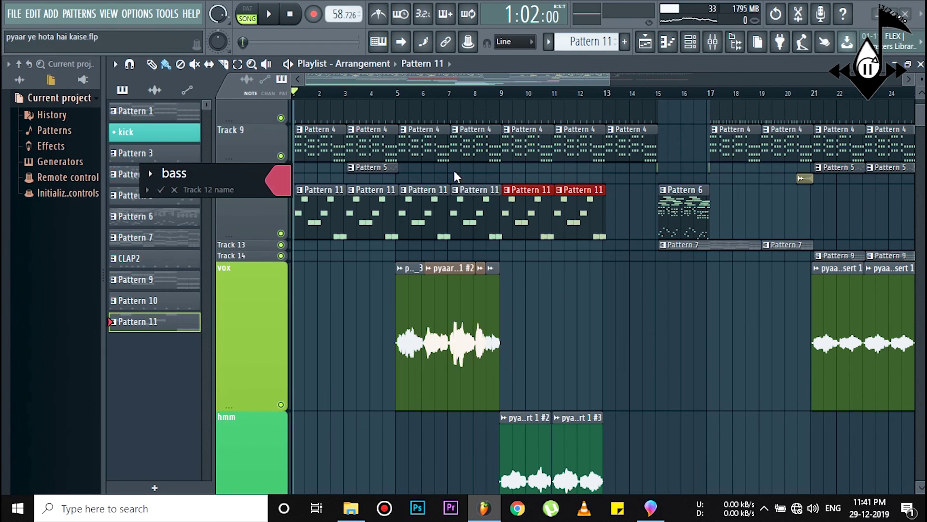
pyautogui.click(173, 190)
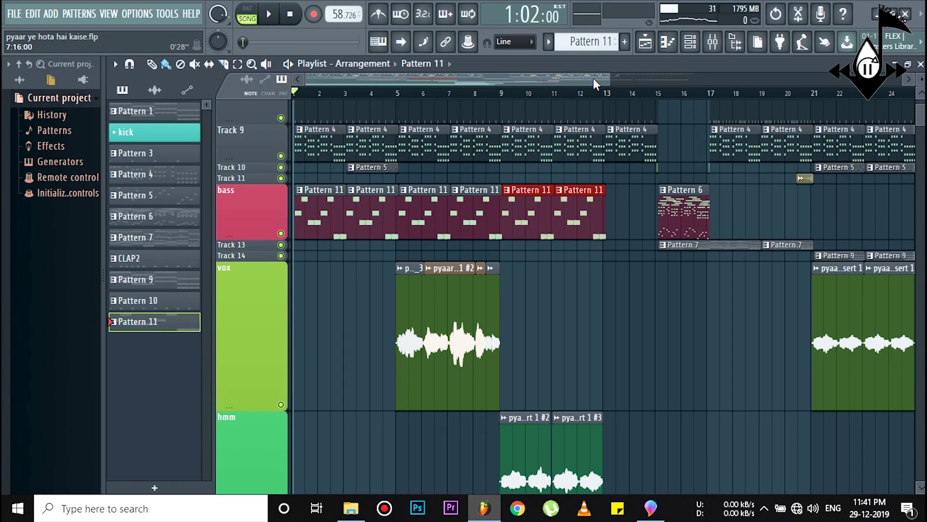